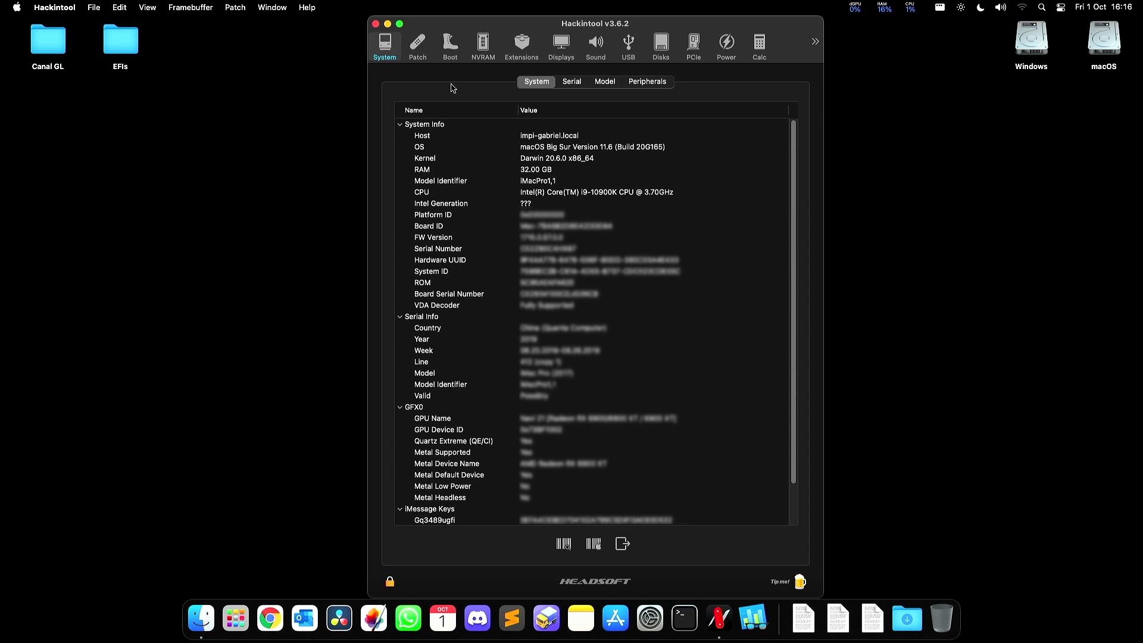
Check the currently booted version in the bootloader information and hide the window.
left_click(449, 48)
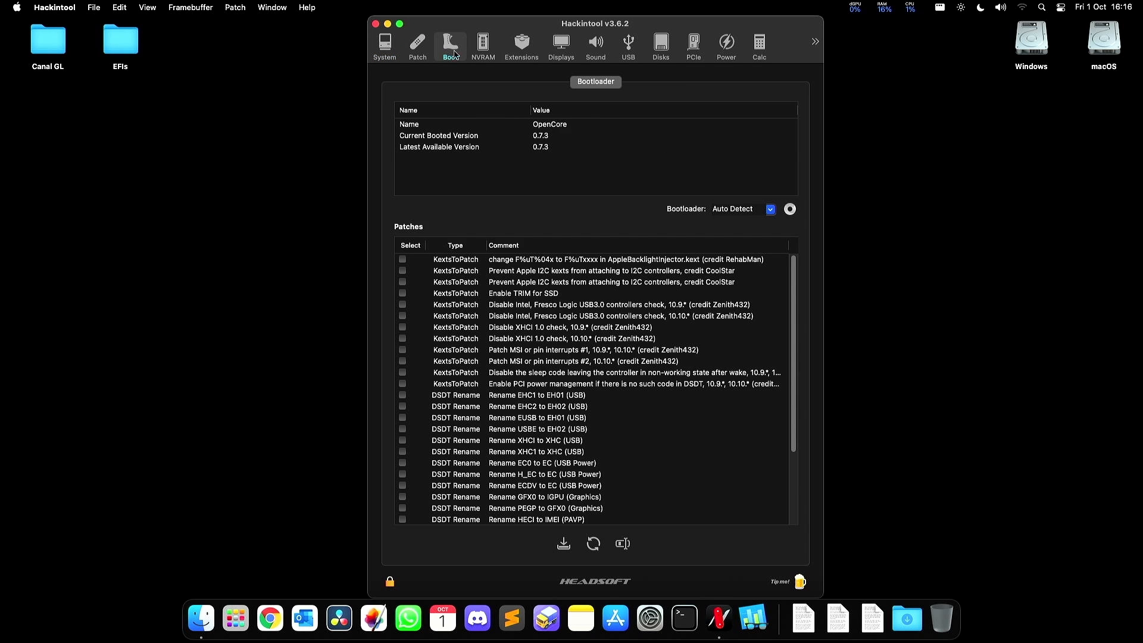
left_click(468, 138)
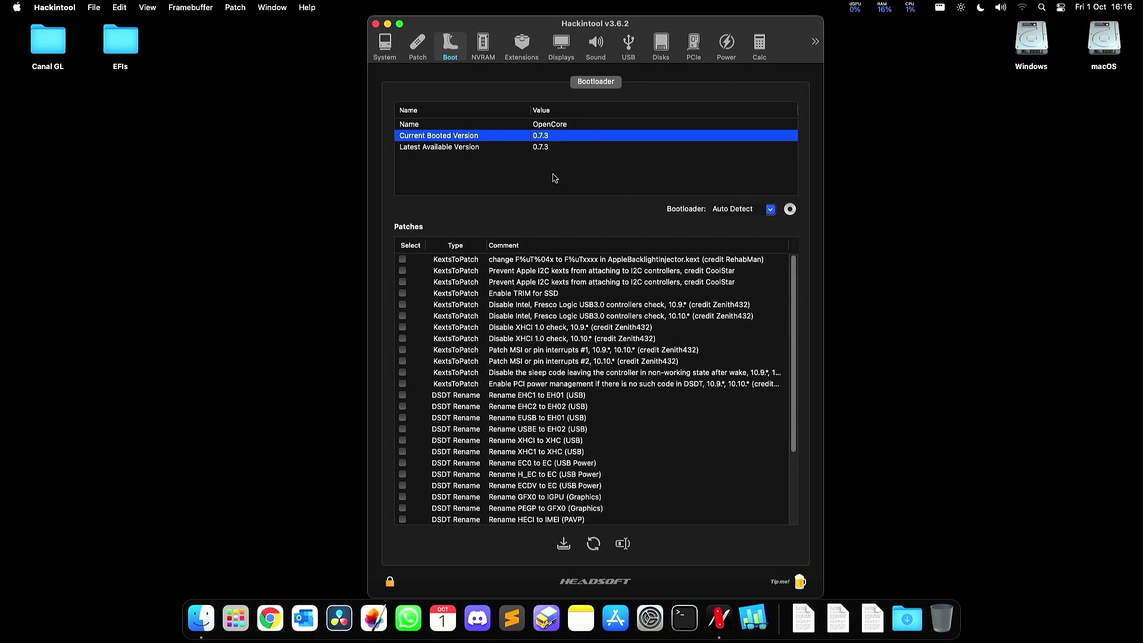
key("super+h")
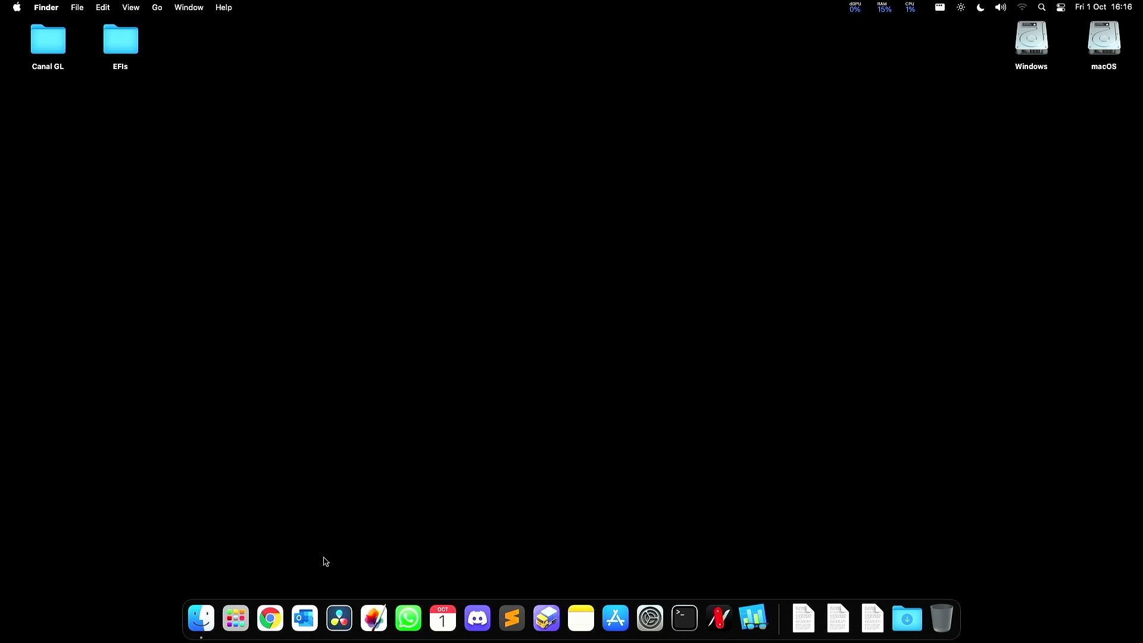
Switch to Chrome, search for "opencore github" and open the releases page of the acidanthera/OpenCorePkg repository.
left_click(270, 617)
type("opencore github")
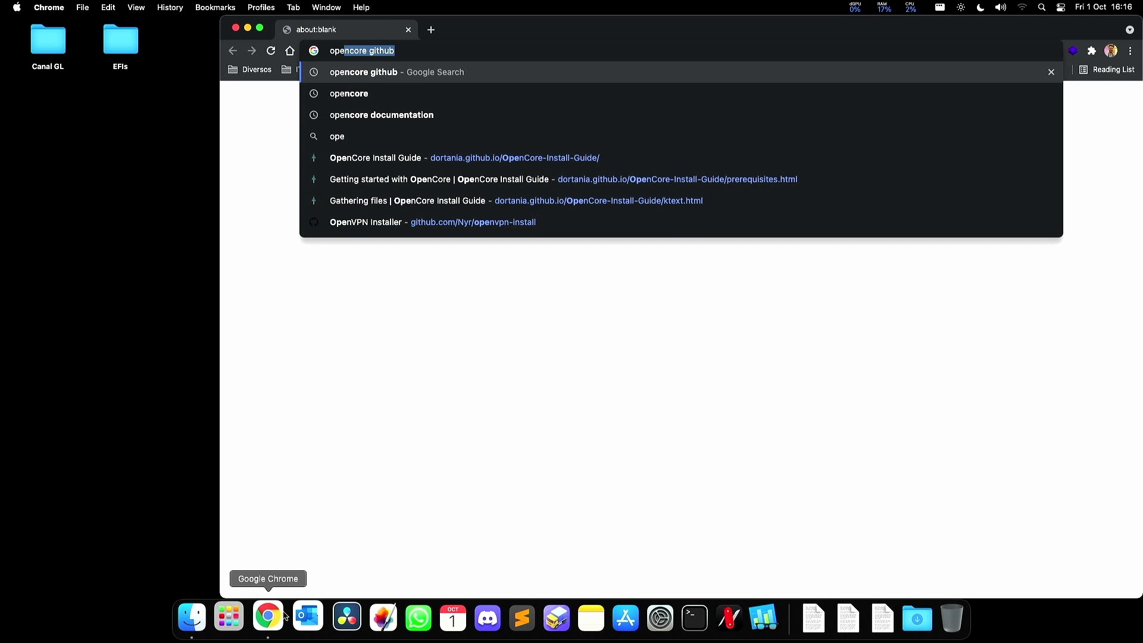
key("Return")
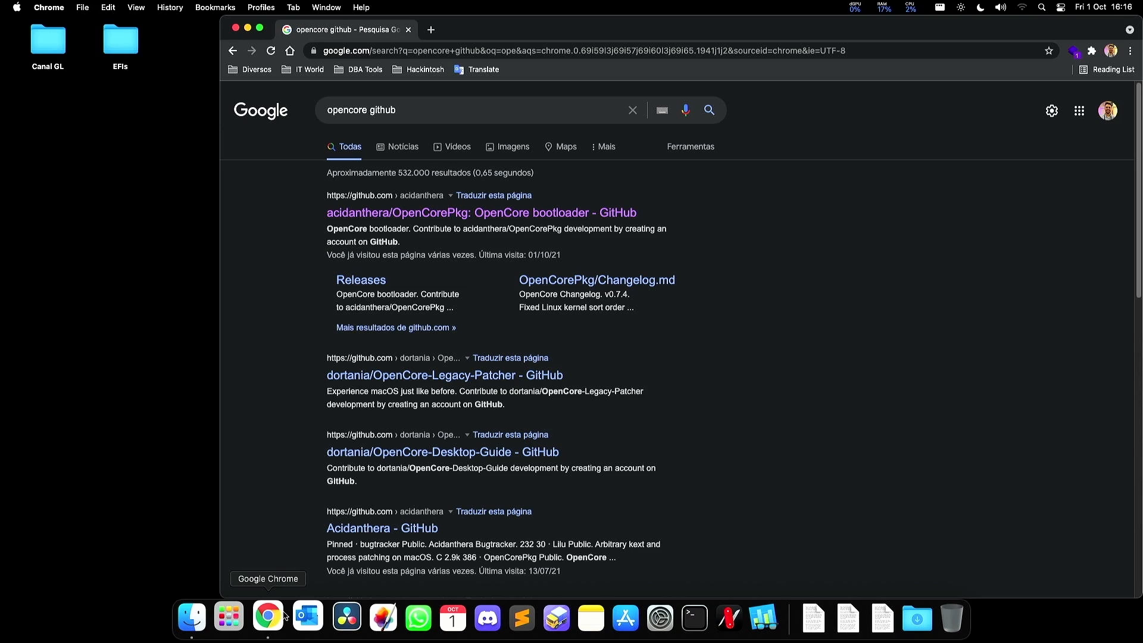
left_click(512, 216)
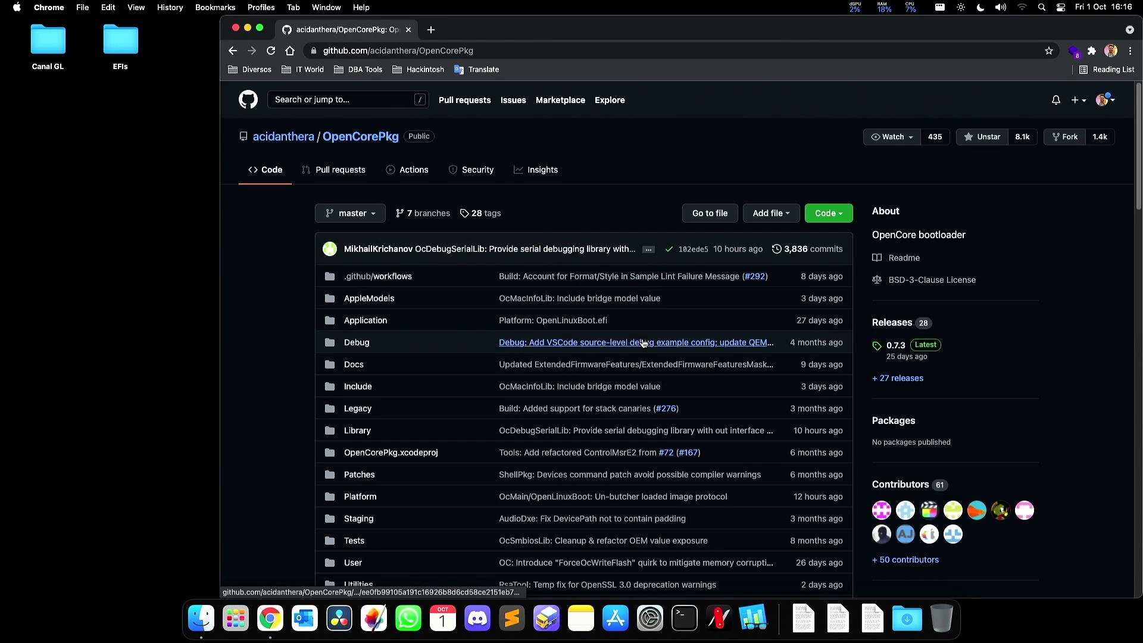
left_click(891, 323)
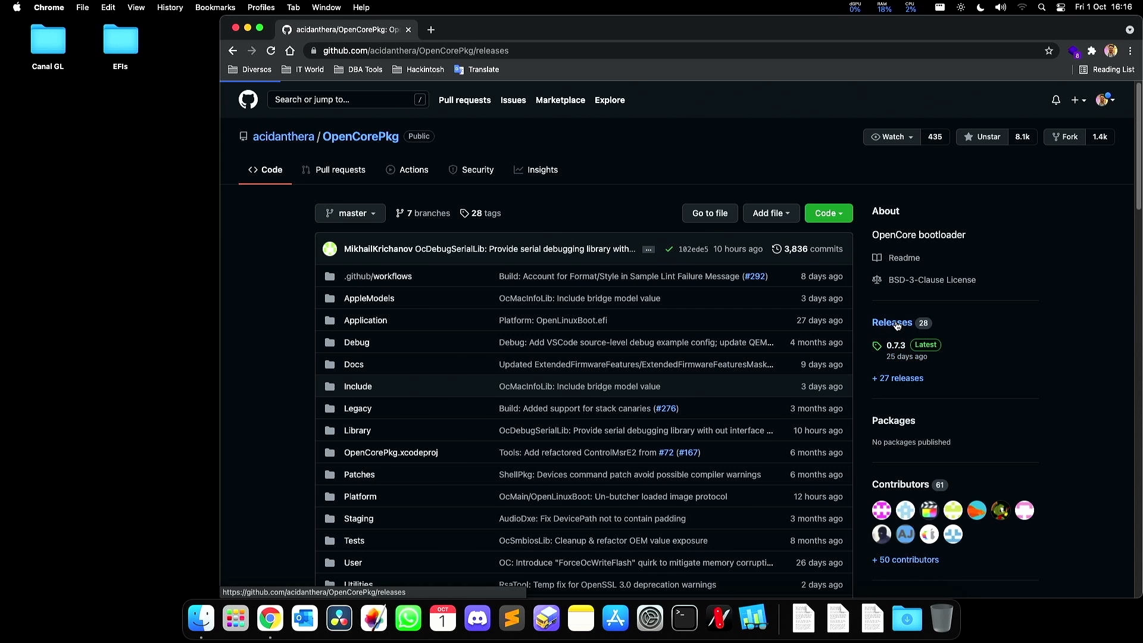
Look through the OpenCore release notes and expand the 0.7.2 assets to view its DEBUG package.
scroll(555, 269, "down", 1)
scroll(556, 269, "down", 10)
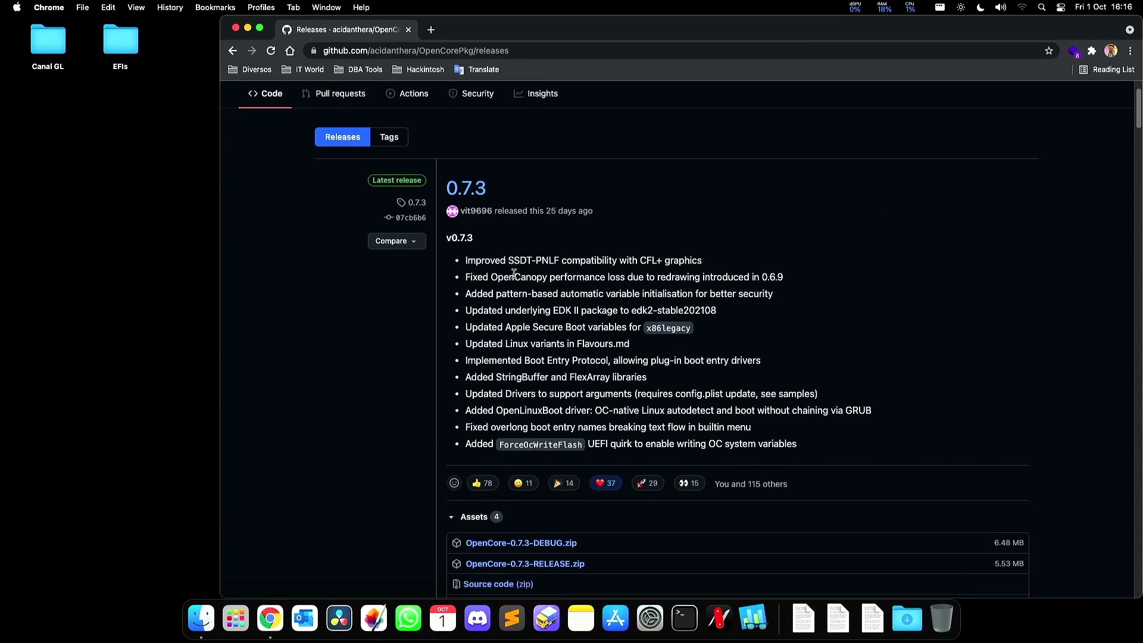
scroll(518, 280, "down", 10)
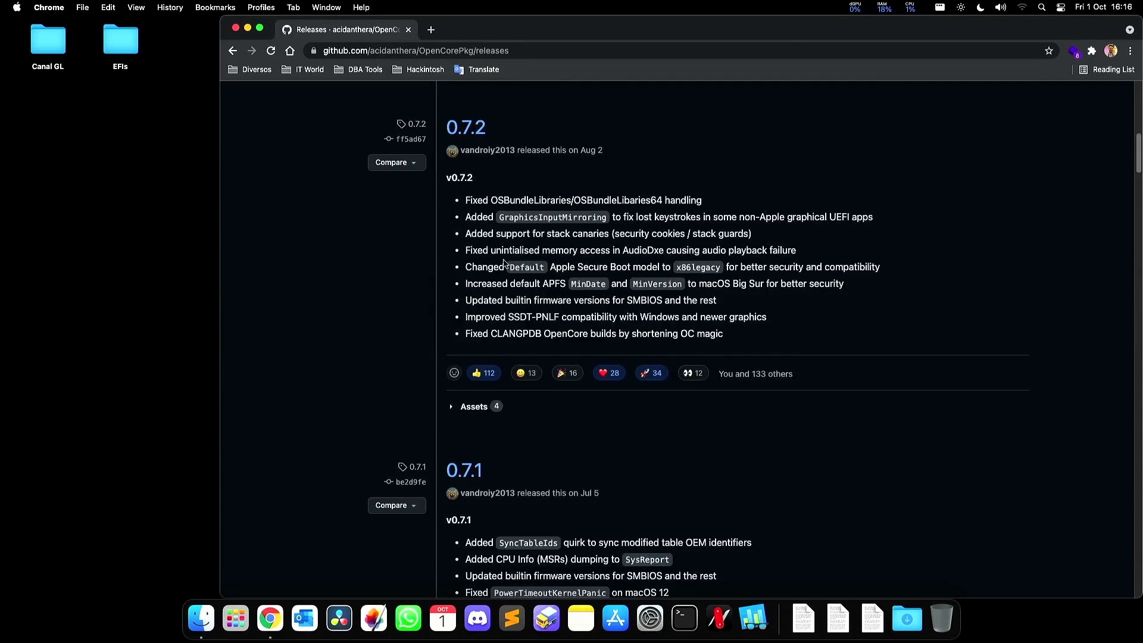
scroll(511, 272, "down", 1)
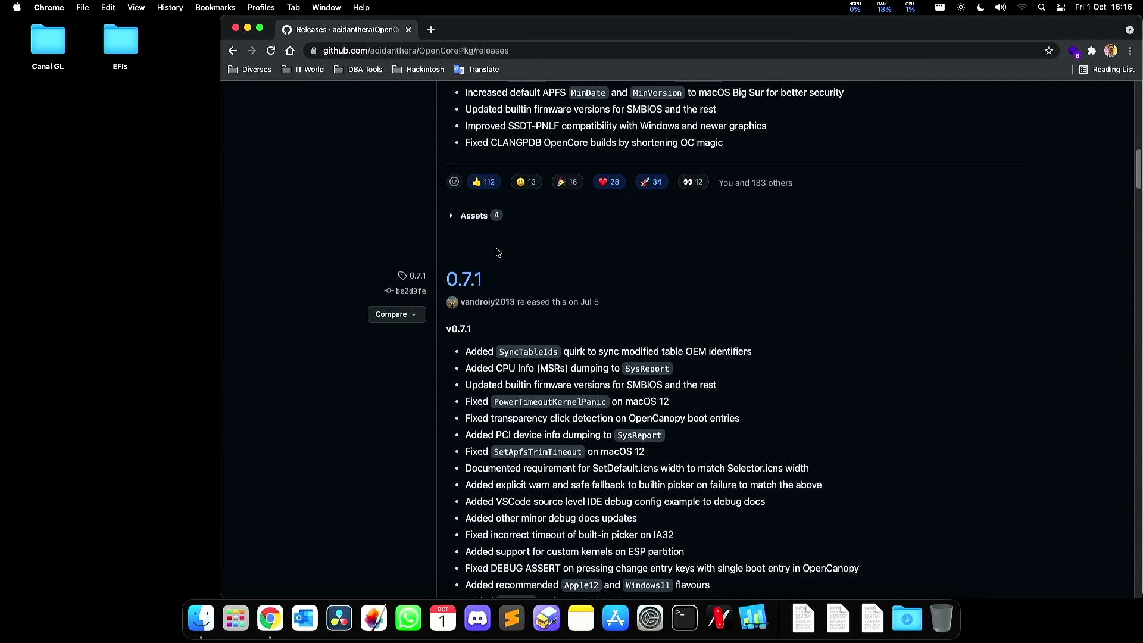
left_click(474, 218)
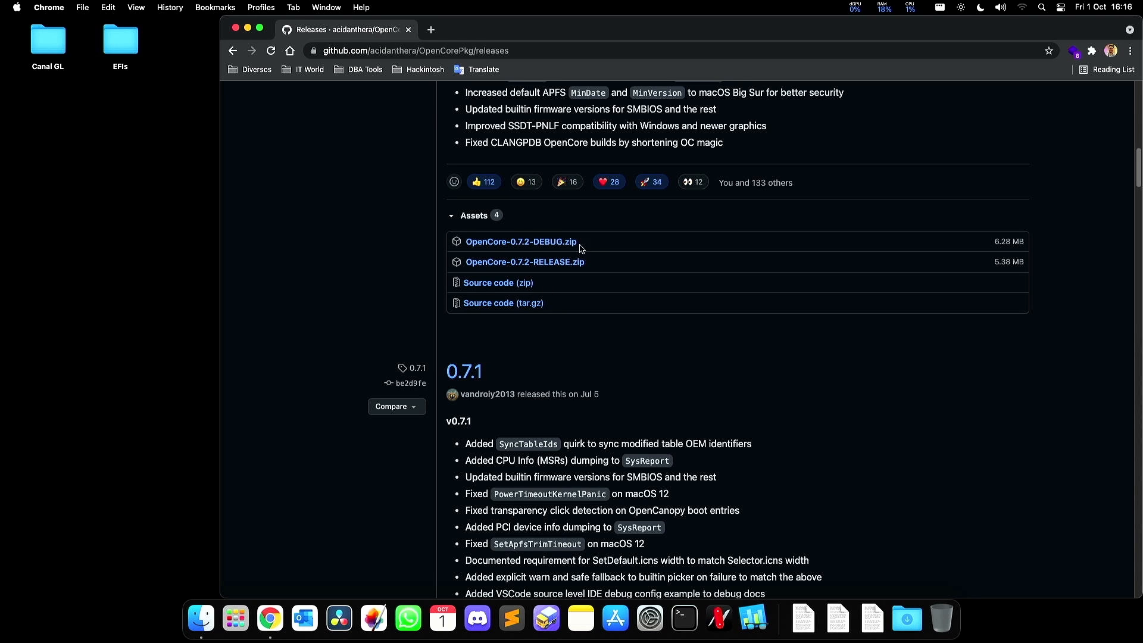
left_click_drag(579, 244, 466, 241)
scroll(539, 382, "up", 5)
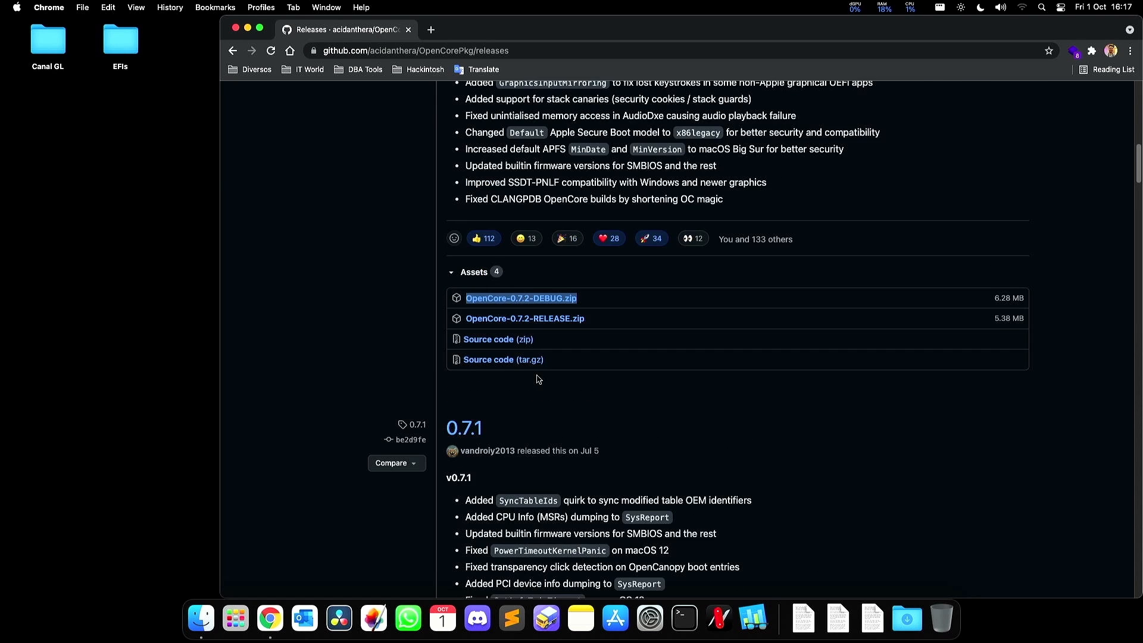
Download OpenCore-0.7.3-DEBUG.zip from the assets of the latest release.
scroll(538, 381, "up", 20)
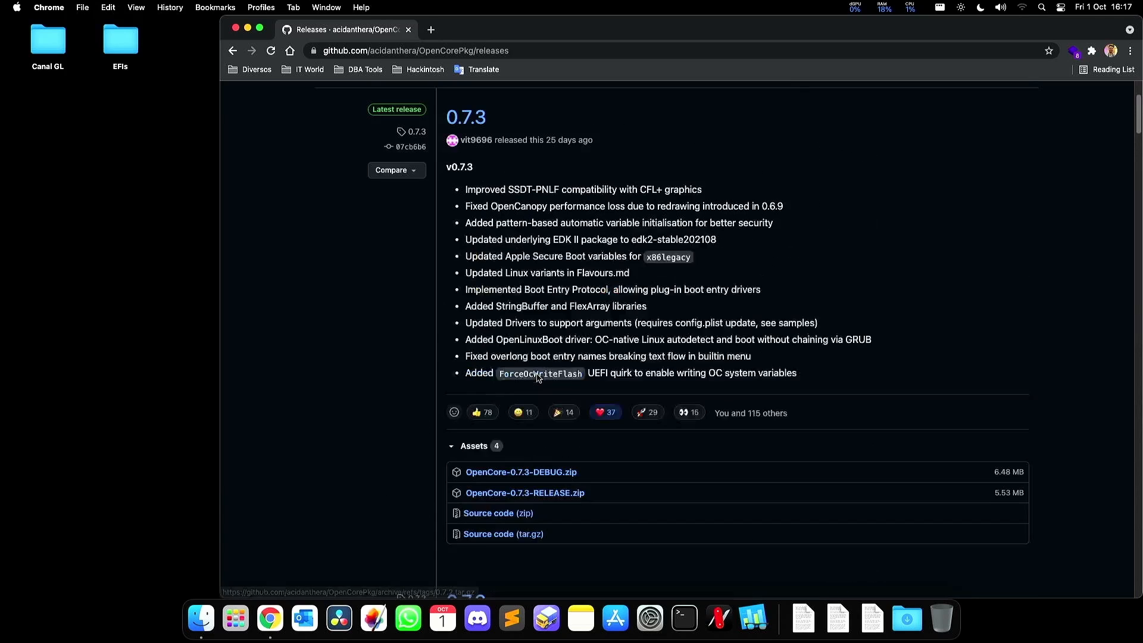
left_click_drag(499, 132, 457, 125)
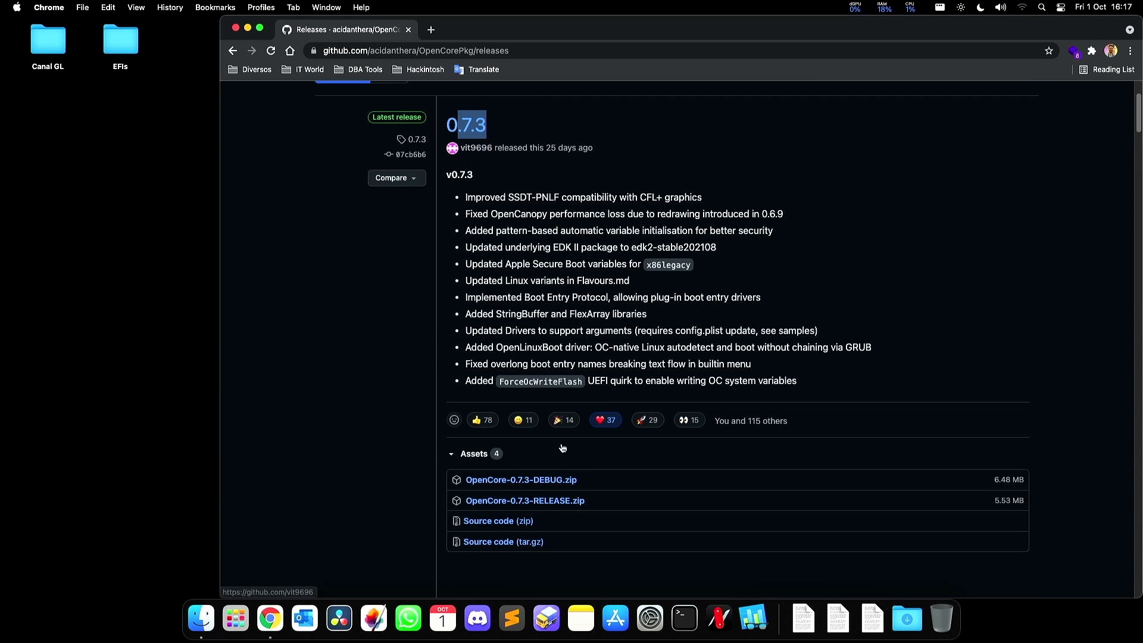
left_click(534, 482)
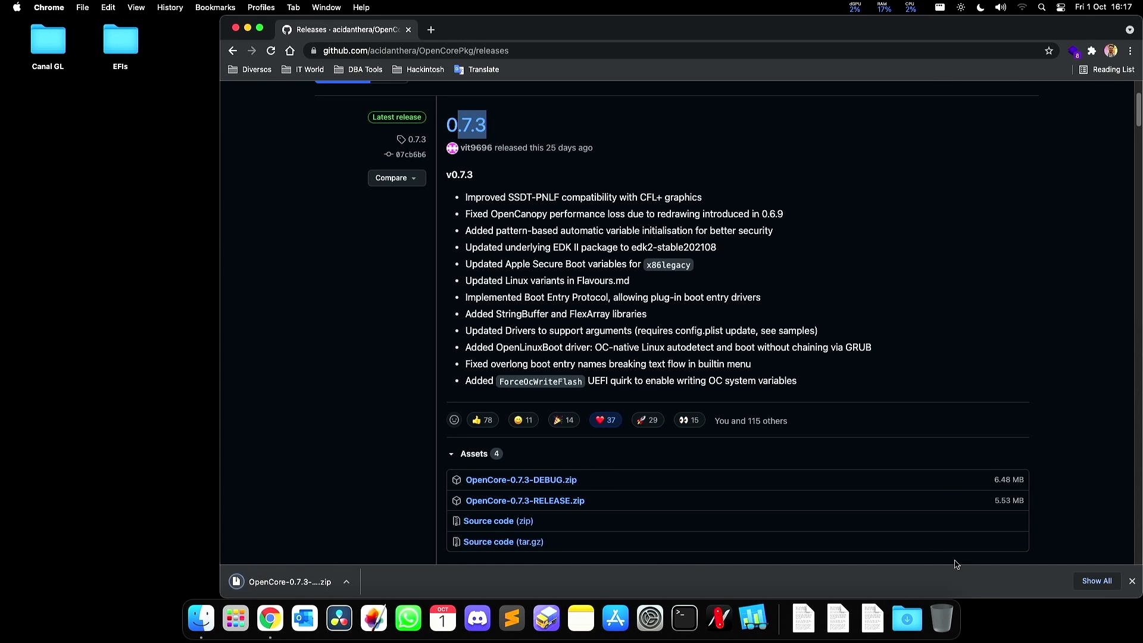
Hide Chrome, open the Downloads folder in Finder and extract OpenCore-0.7.3-DEBUG.zip.
key("super+h")
left_click(907, 619)
left_click(944, 573)
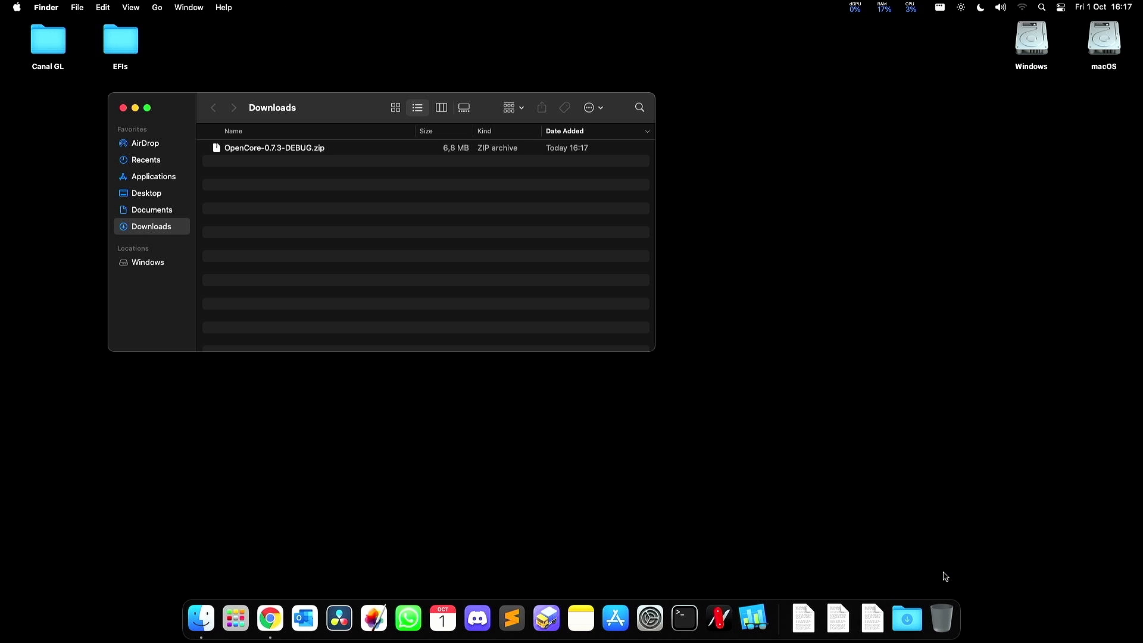
key("Down")
key("super+o")
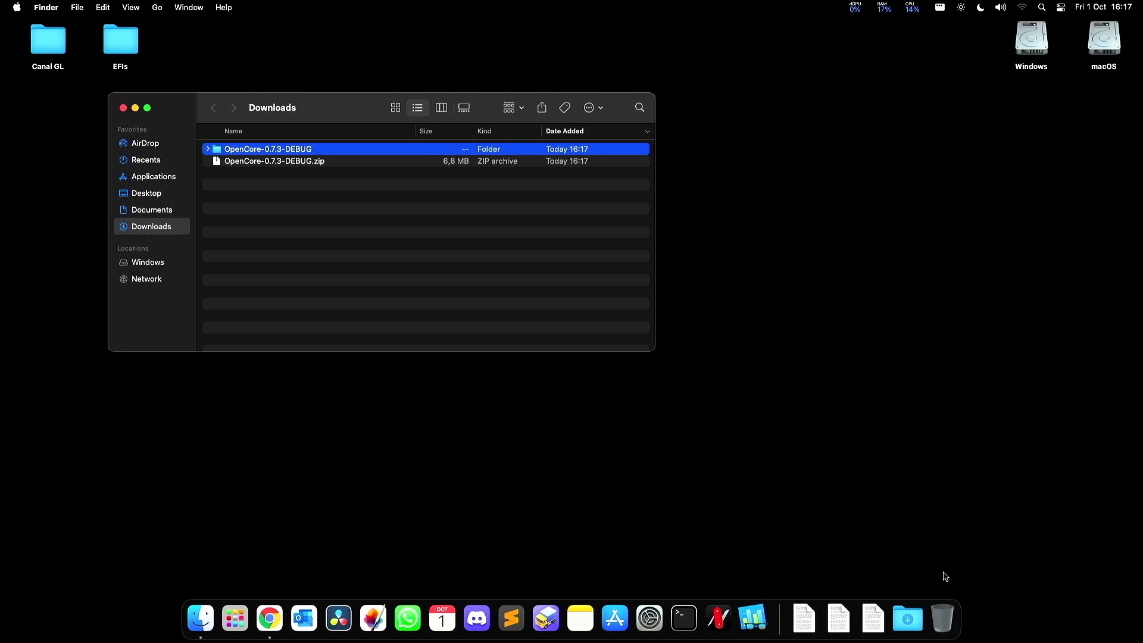
Open the EFI folder inside X64 of the extracted OpenCore-0.7.3-DEBUG folder and move its window slightly lower.
key("super+o")
key("Down")
key("Down")
key("Down")
key("Down")
key("super+o")
key("Down")
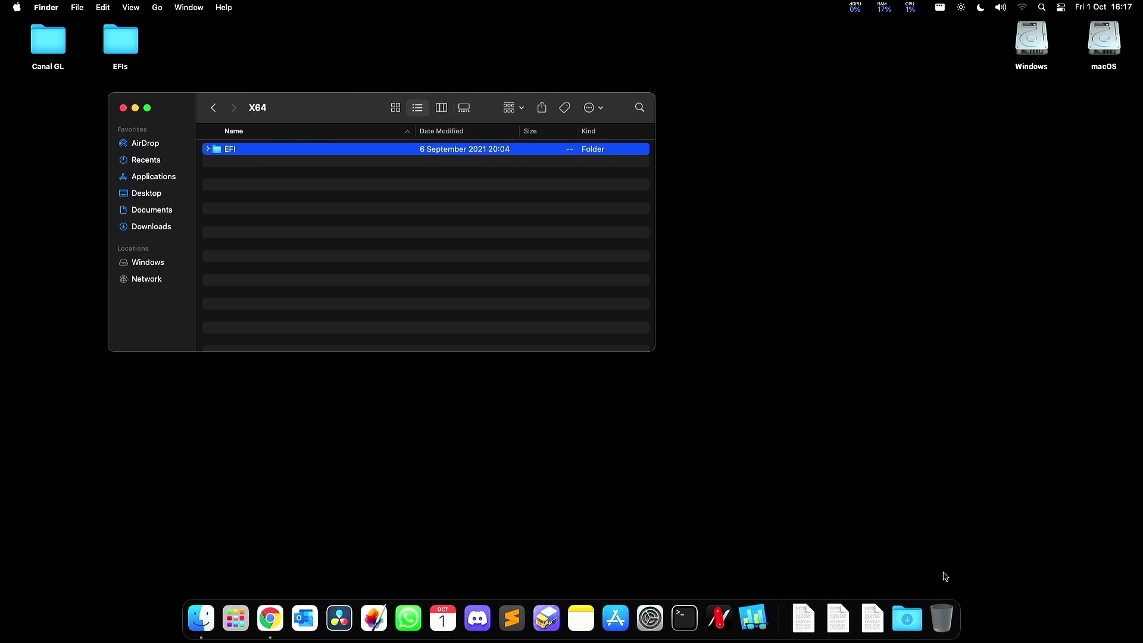
key("super+o")
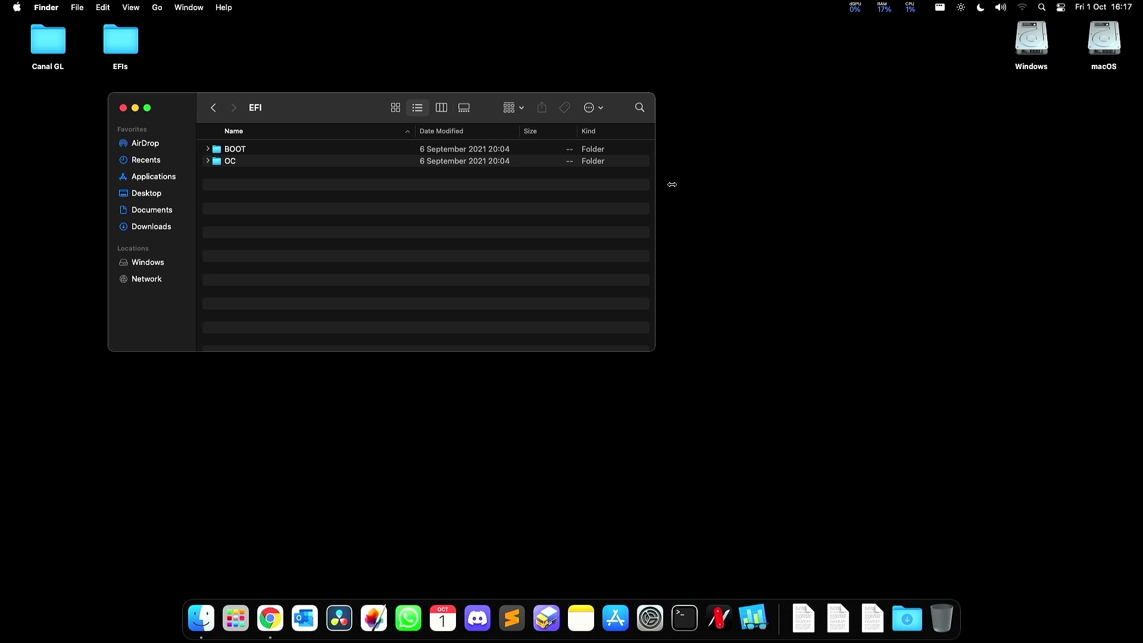
left_click_drag(328, 105, 332, 187)
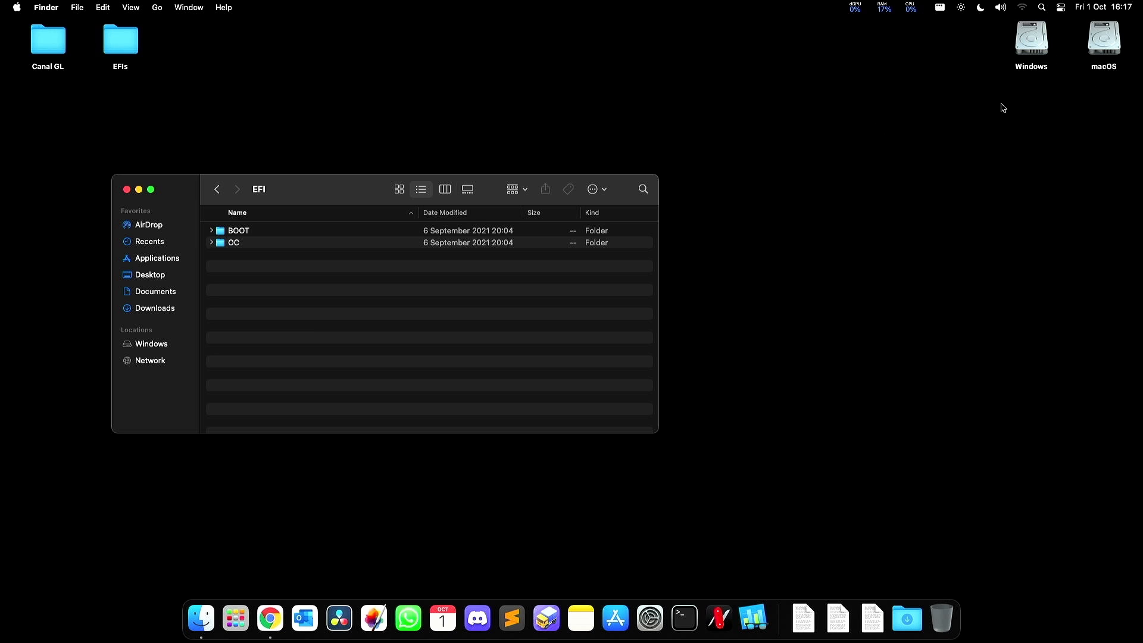
Mount the macOS drive's EFI partition with MountEFI by entering the account password, and place its window beside the downloaded EFI folder.
right_click(1098, 53)
left_click(1009, 212)
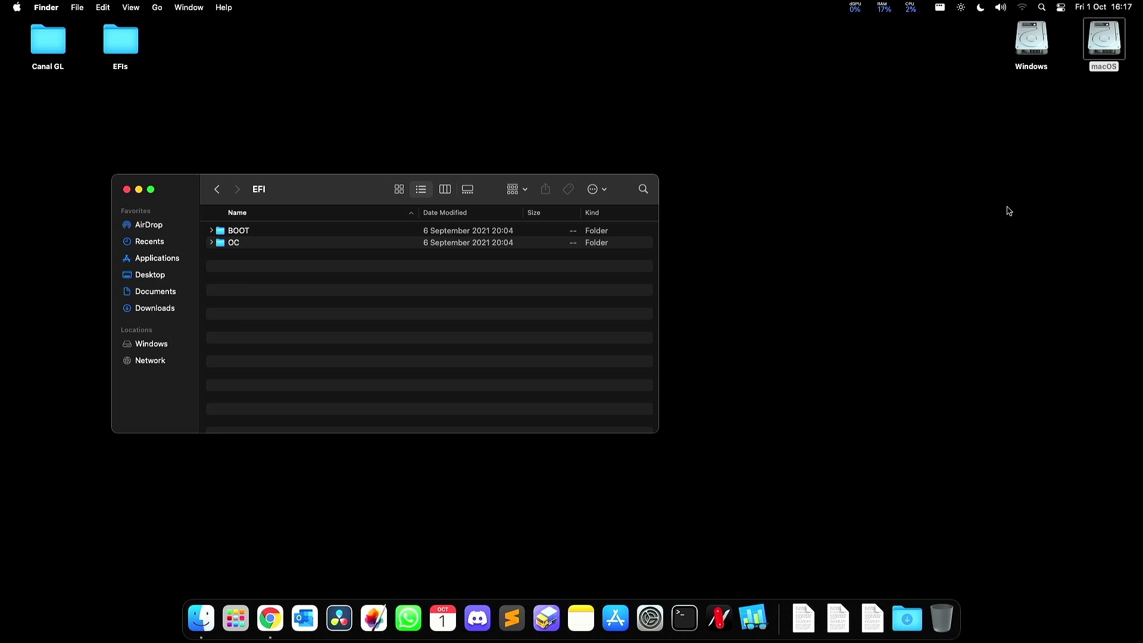
type("*********")
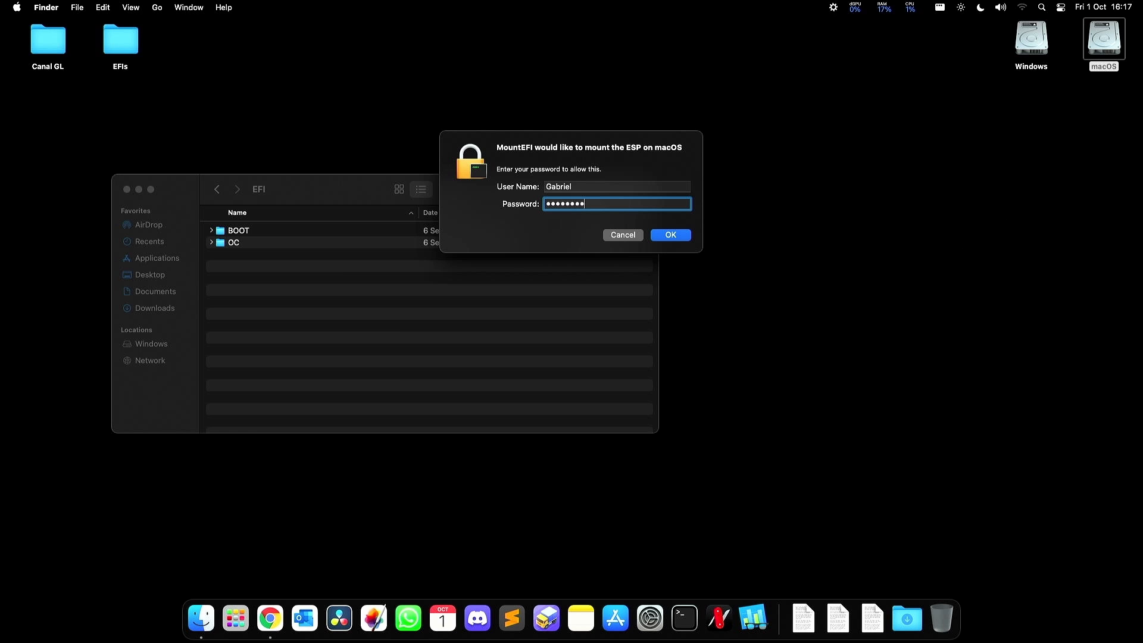
key("Return")
left_click_drag(438, 215, 803, 225)
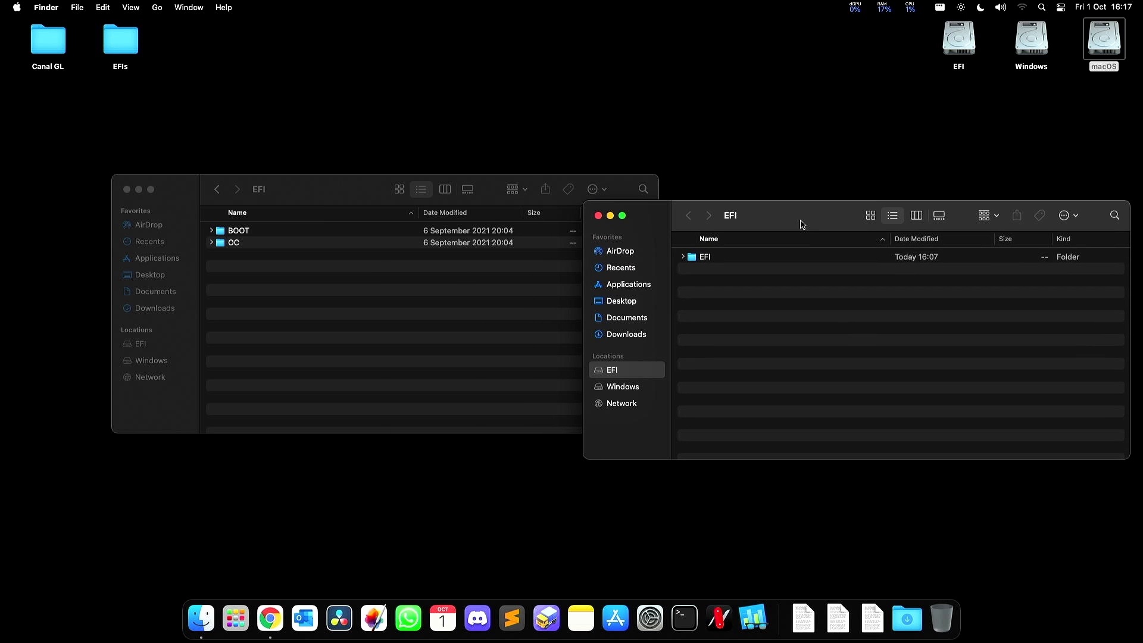
Duplicate the EFI folder on the mounted EFI partition as a backup and reselect the original folder.
key("super+a")
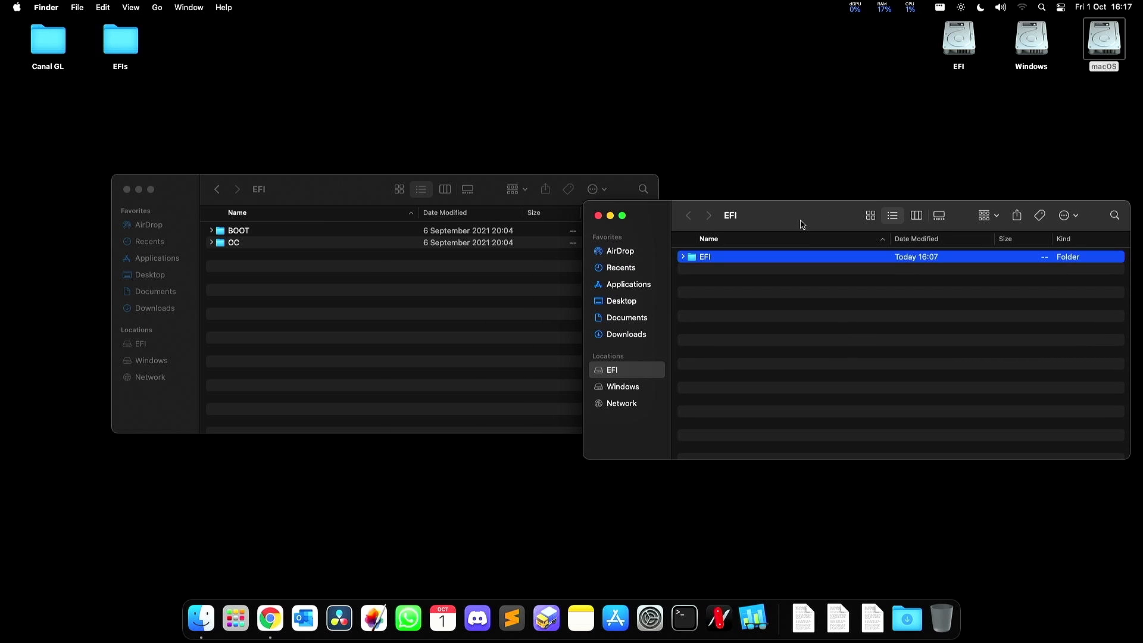
key("super+d")
key("Up")
key("Down")
key("Up")
key("Down")
key("Up")
key("Down")
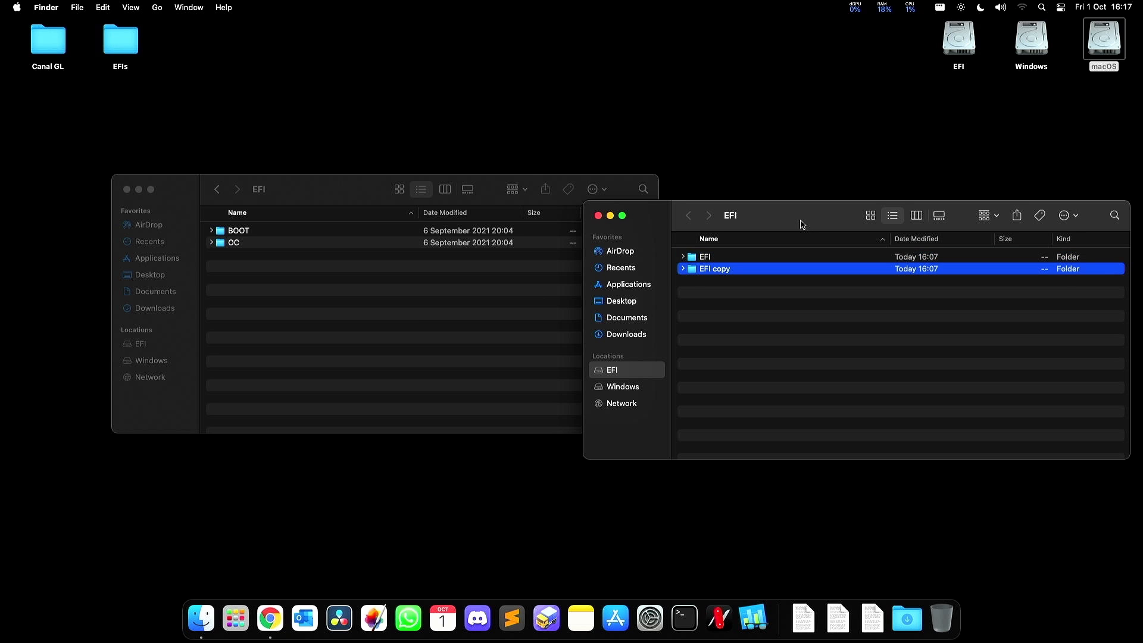
key("Up")
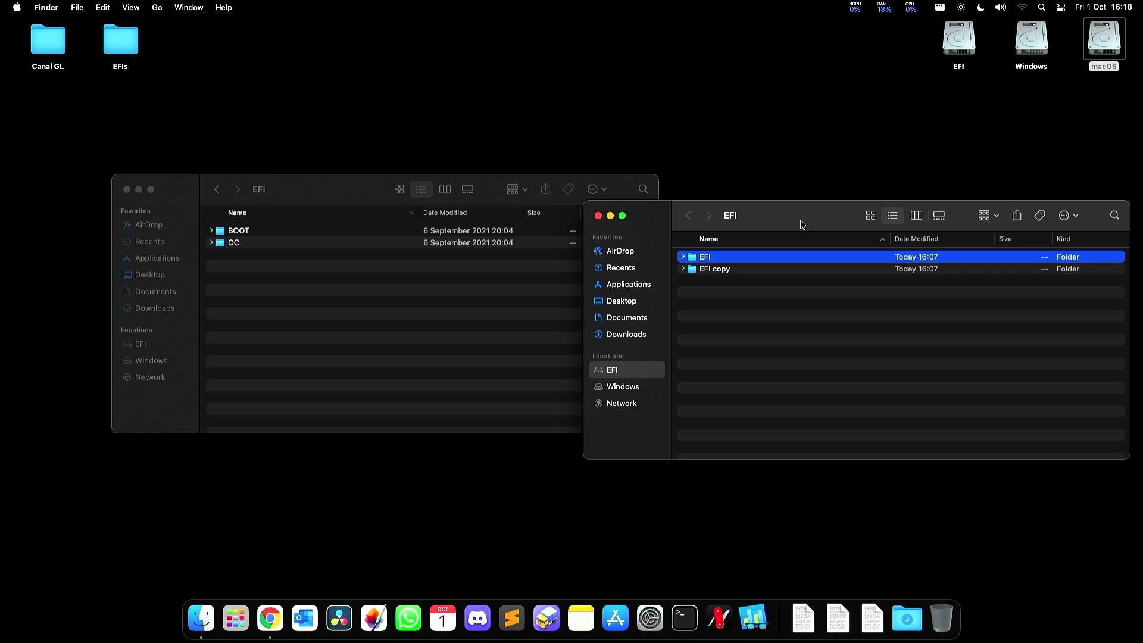
Replace BOOTx64.efi in the EFI partition's EFI/BOOT folder with the BOOTx64.efi from the downloaded OpenCore package.
key("super+Down")
key("Down")
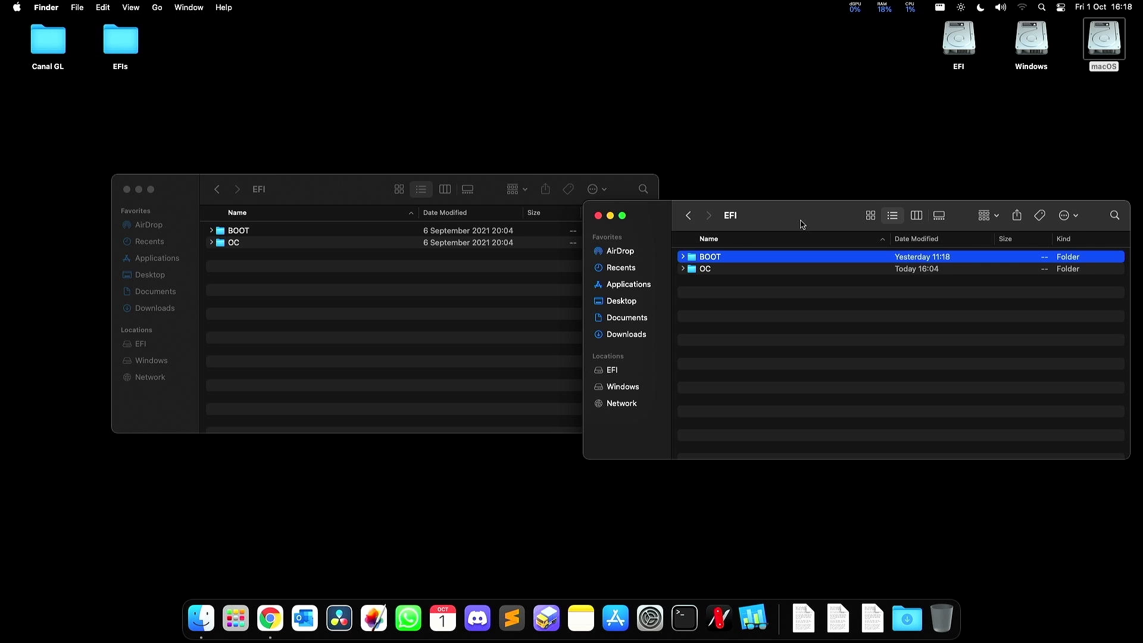
key("super+Down")
key("super+grave")
key("Down")
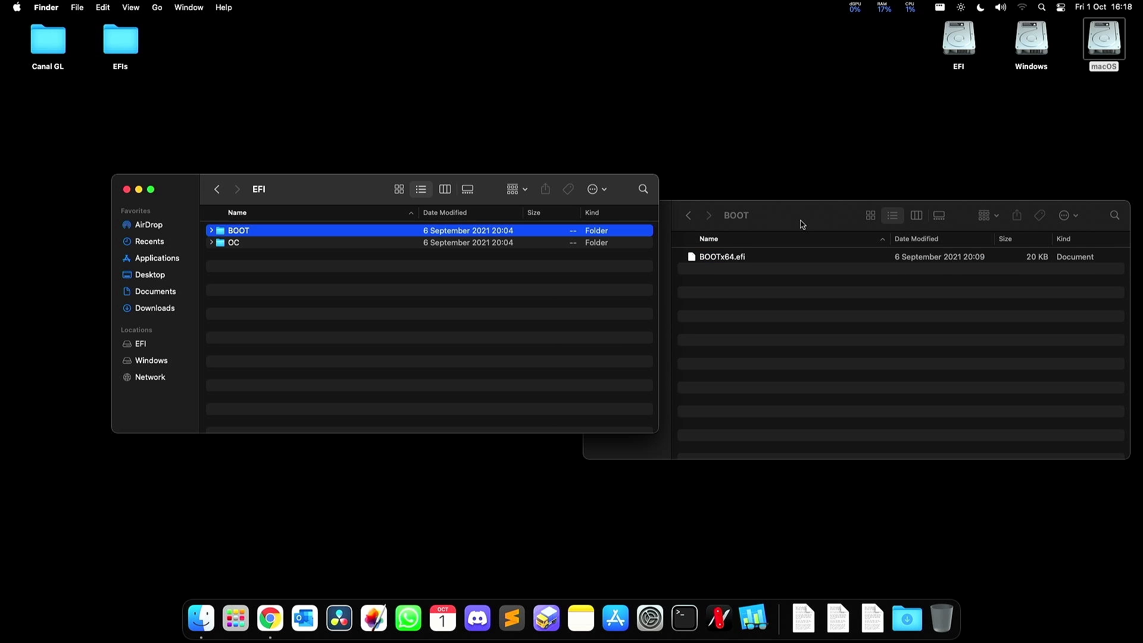
key("super+Down")
key("Down")
key("super+c")
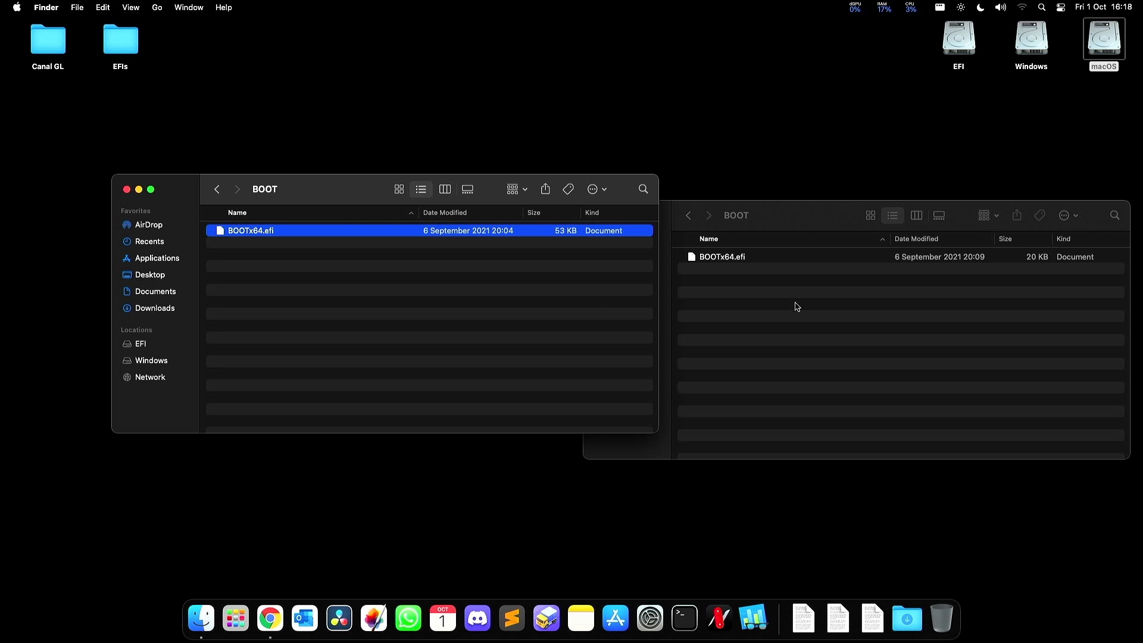
key("super+grave")
key("super+alt+v")
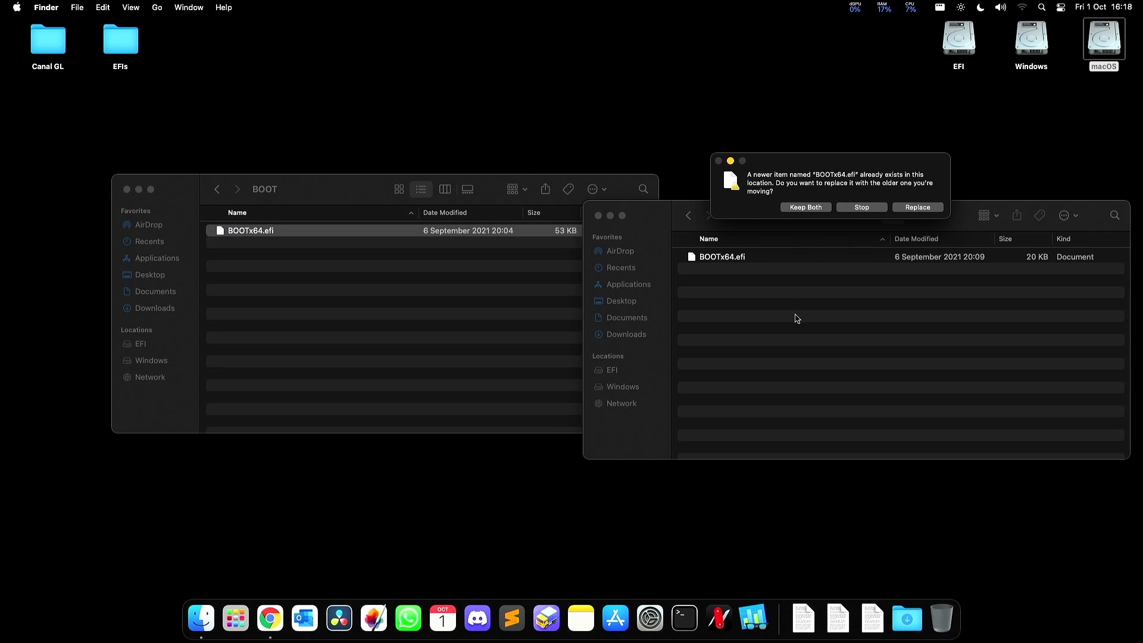
left_click(918, 208)
Open the OC folder inside the EFI partition's EFI folder and select its OpenCore.efi.
key("super+Up")
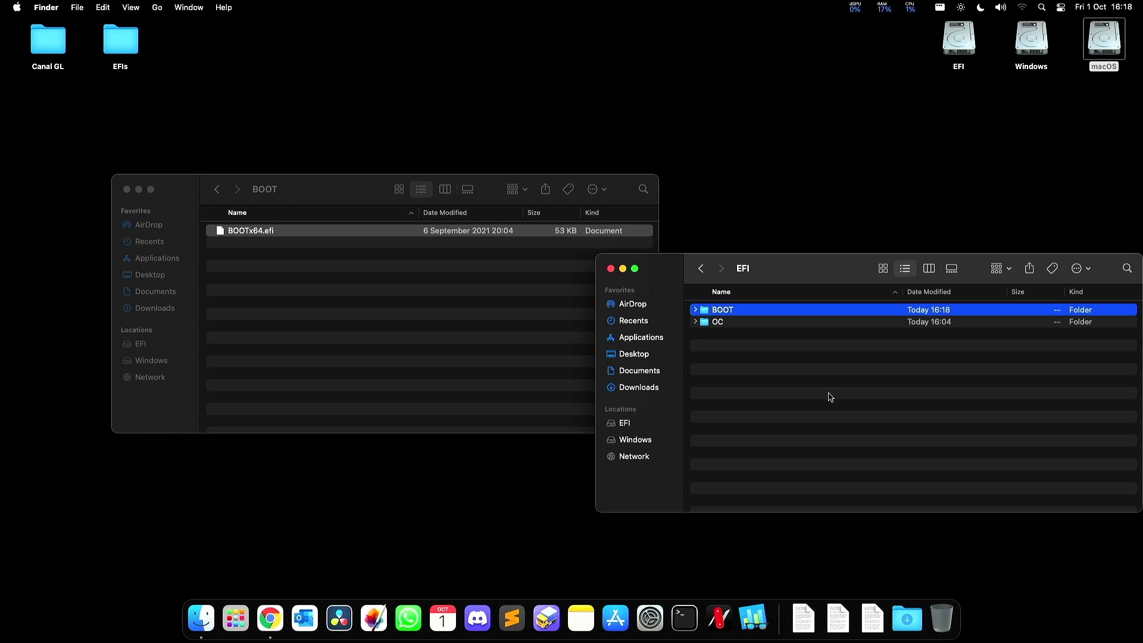
key("Down")
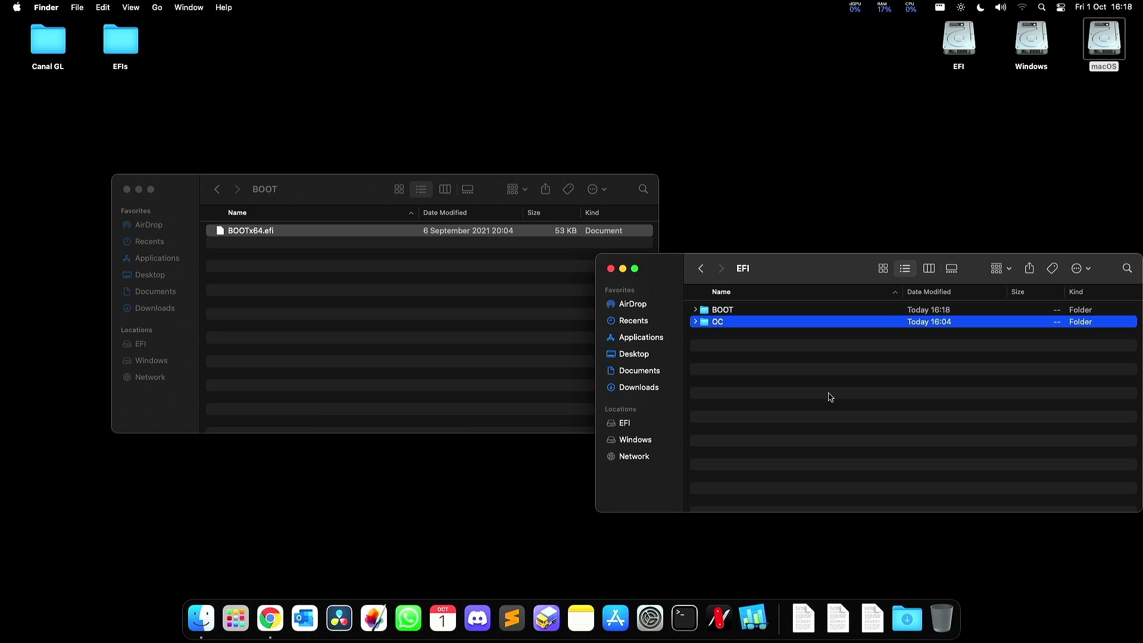
key("super+Down")
left_click(731, 381)
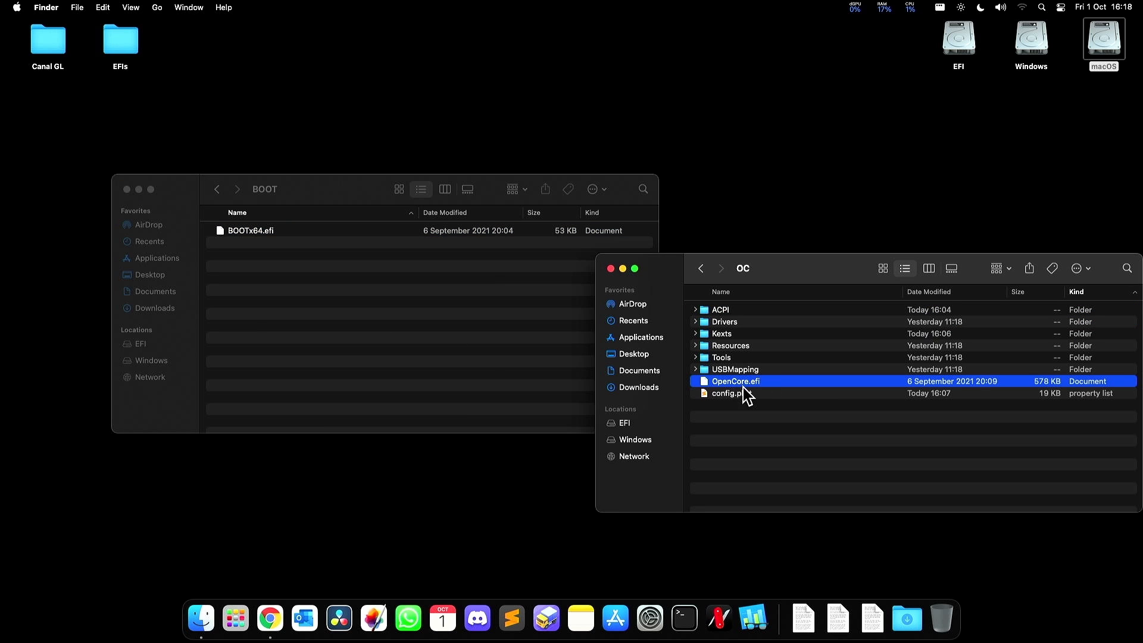
Replace OpenCore.efi in the EFI partition's OC folder with the OpenCore.efi from the downloaded package's EFI/OC folder.
left_click(487, 369)
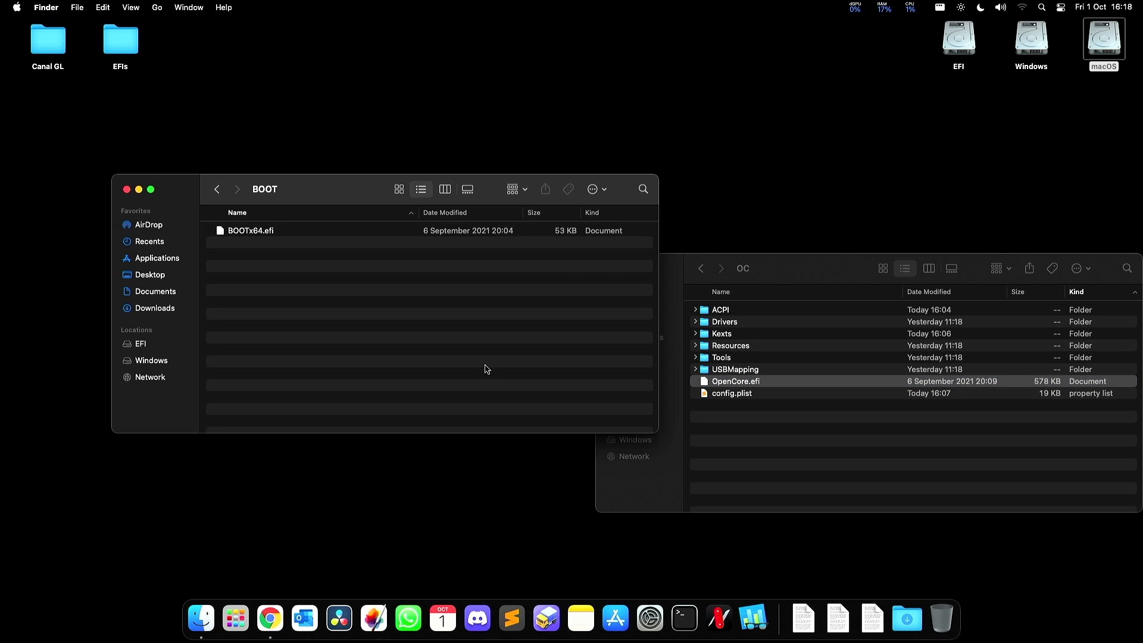
key("super+Up")
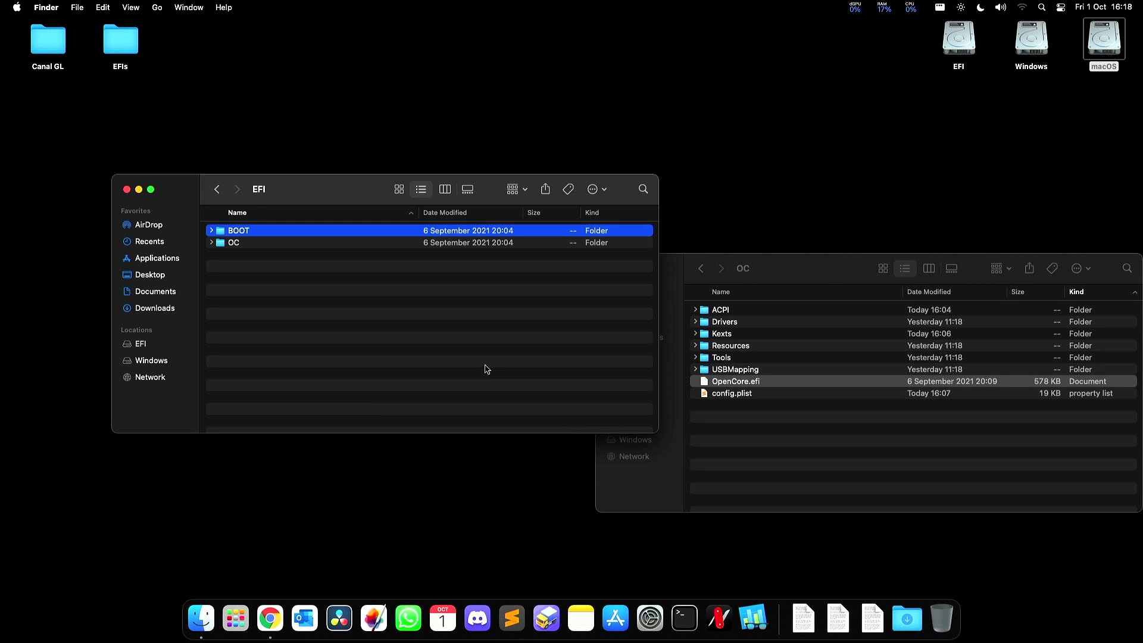
key("Down")
key("super+Down")
key("o")
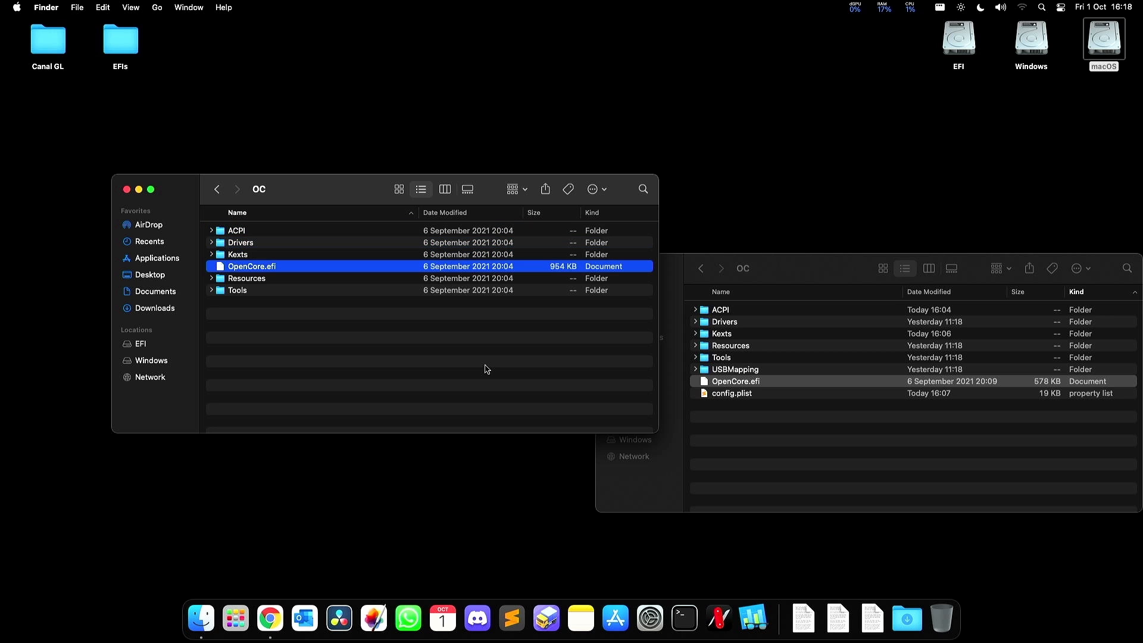
key("super+c")
left_click(730, 448)
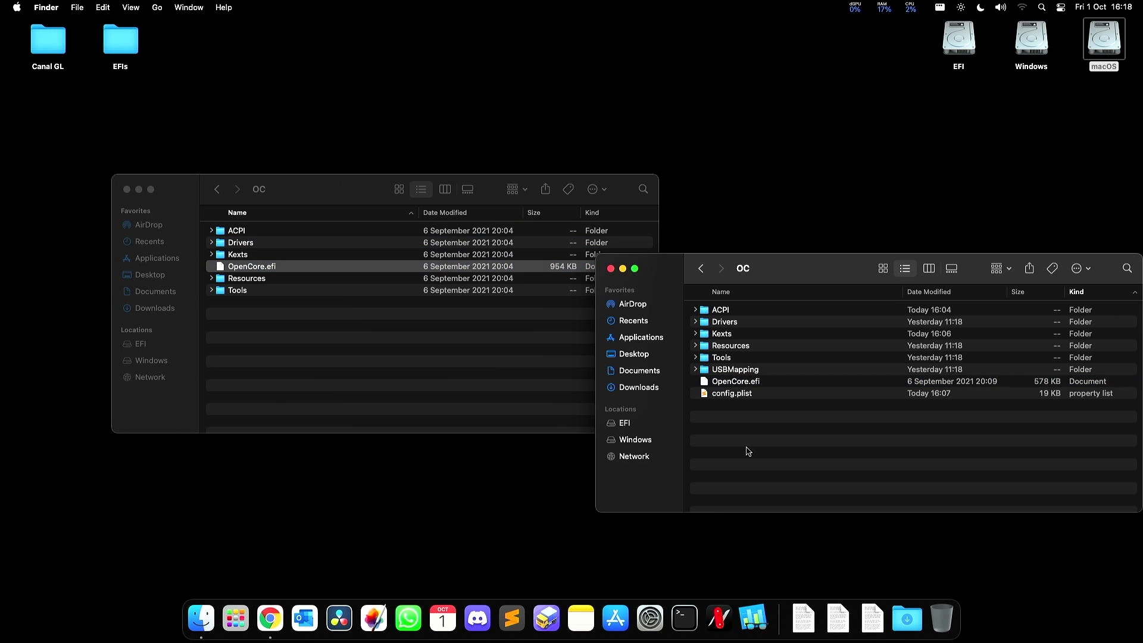
key("super+alt+v")
left_click(916, 208)
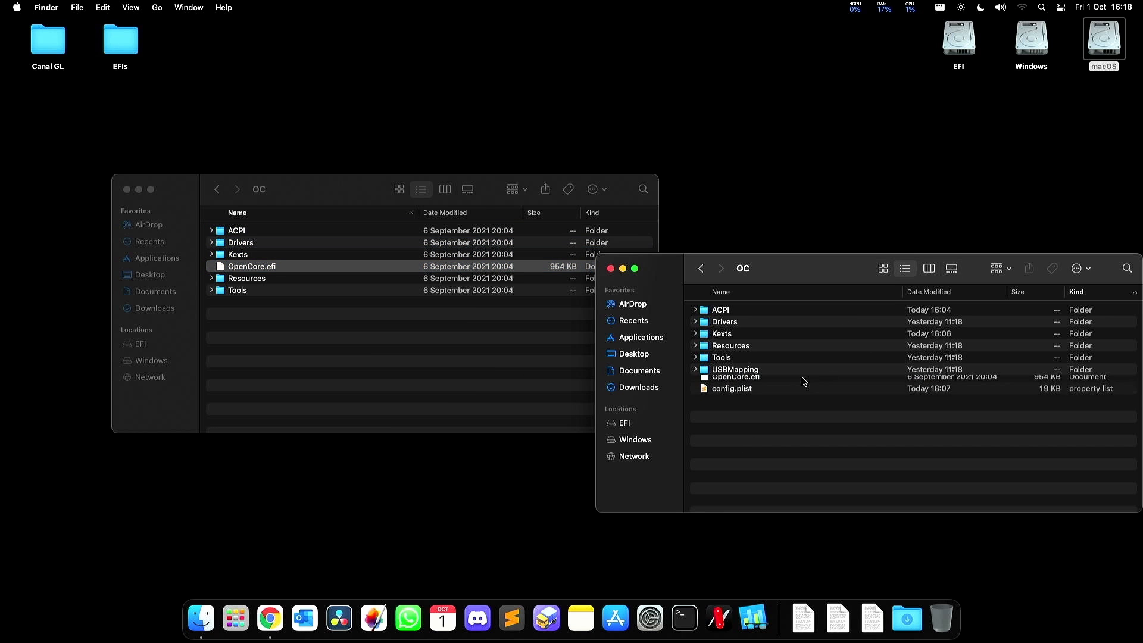
Open the EFI partition's Drivers folder and select AudioDxe.efi, OpenCanopy.efi, OpenLinuxBoot.efi and OpenRuntime.efi as the drivers needing an update.
left_click(727, 325)
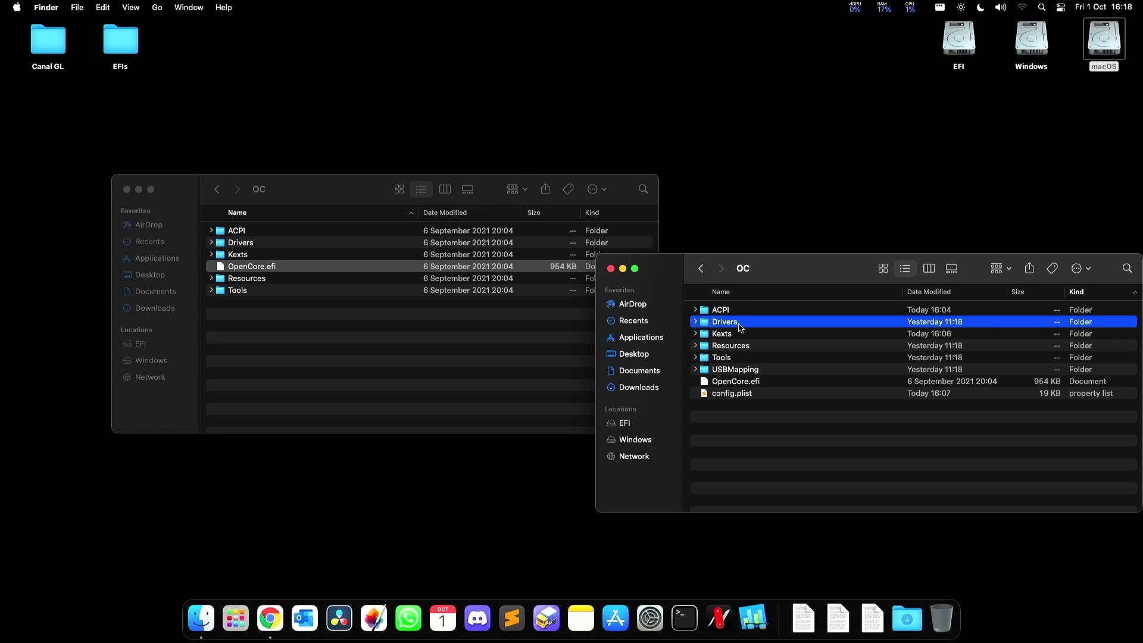
double_click(727, 325)
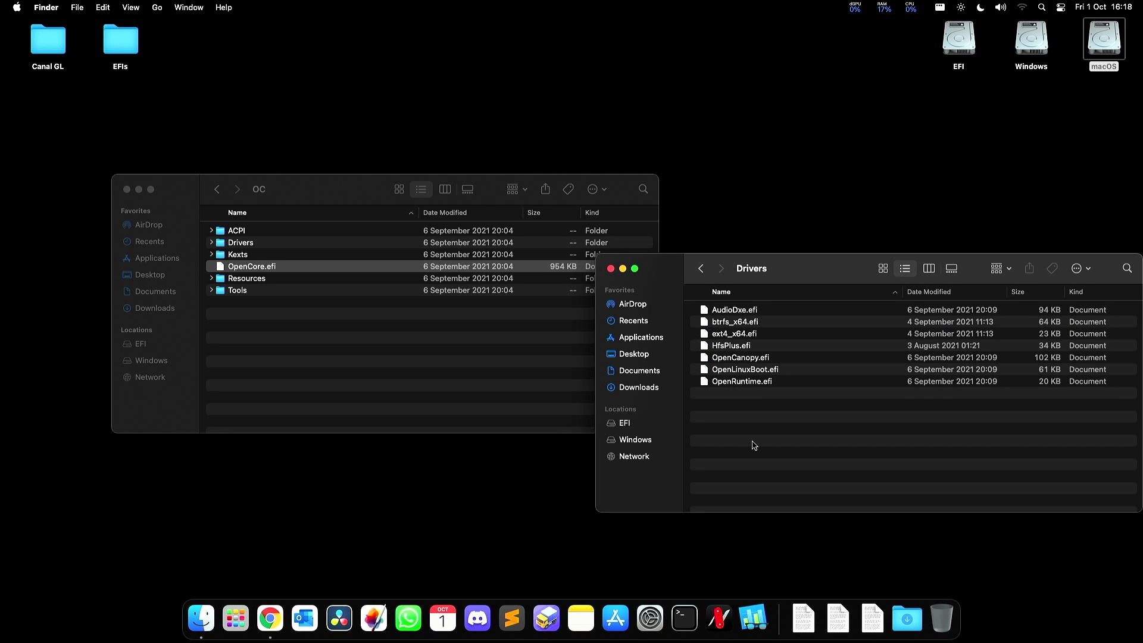
left_click(743, 385)
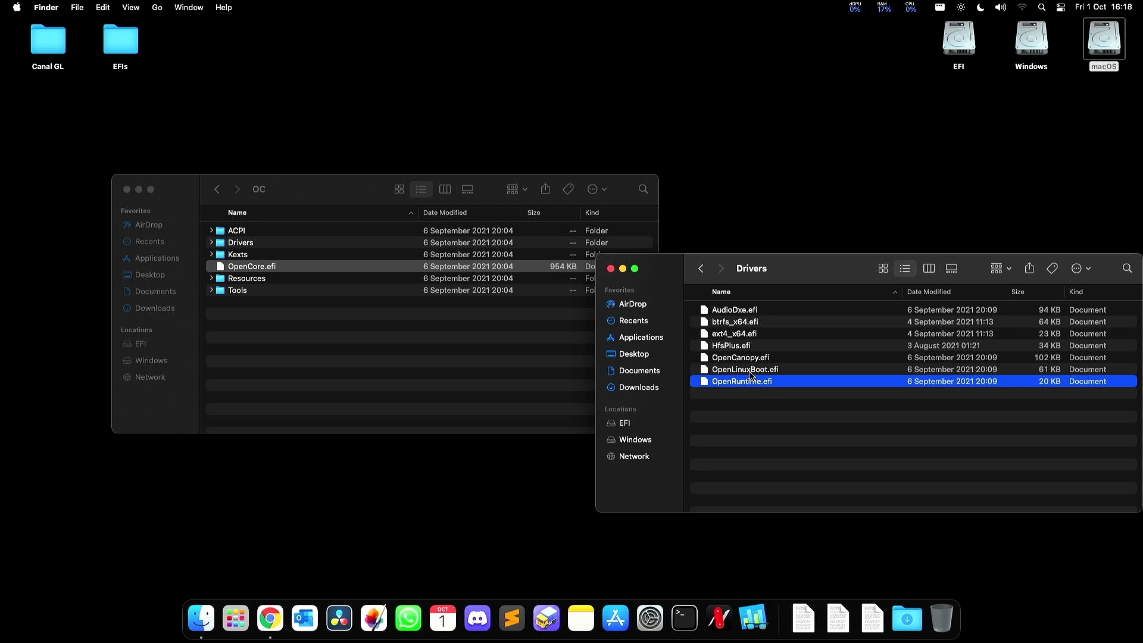
left_click(750, 370, "super")
left_click(750, 361, "super")
left_click(755, 310, "super")
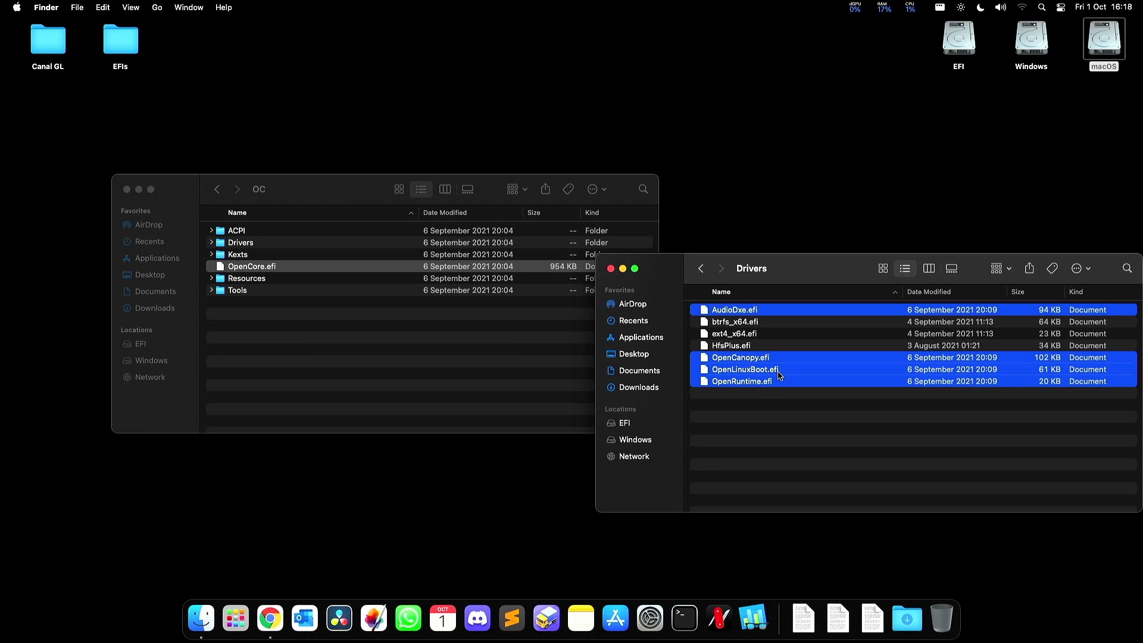
Replace AudioDxe.efi, OpenCanopy.efi, OpenLinuxBoot.efi and OpenRuntime.efi on the EFI partition with the downloaded package's versions and return to the partition's OC folder.
left_click(474, 368)
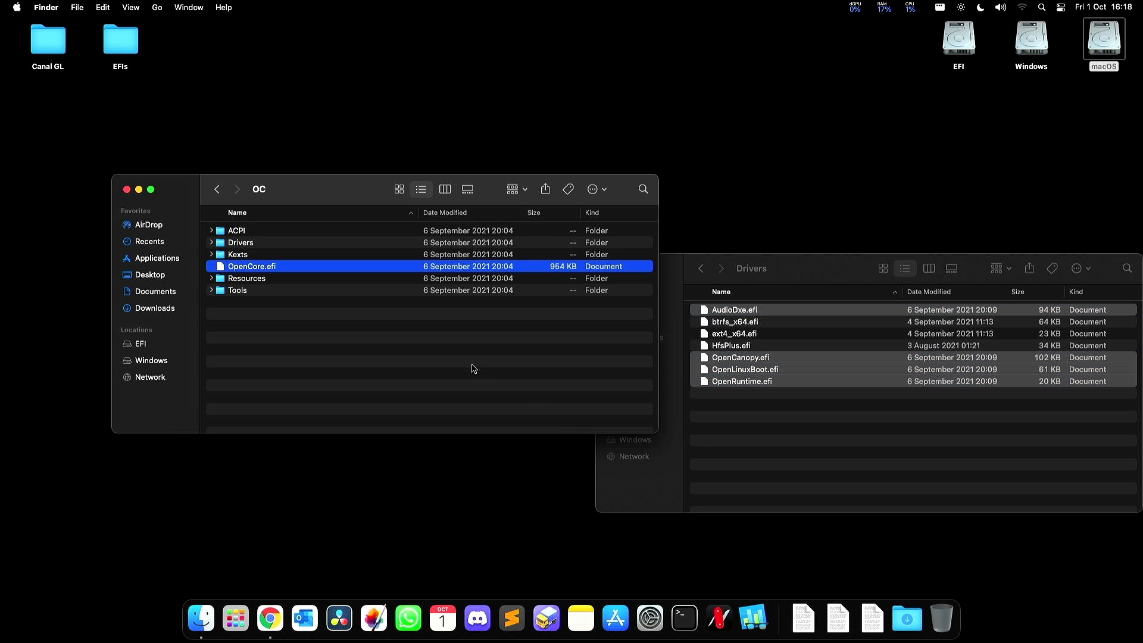
key("Up")
key("Up")
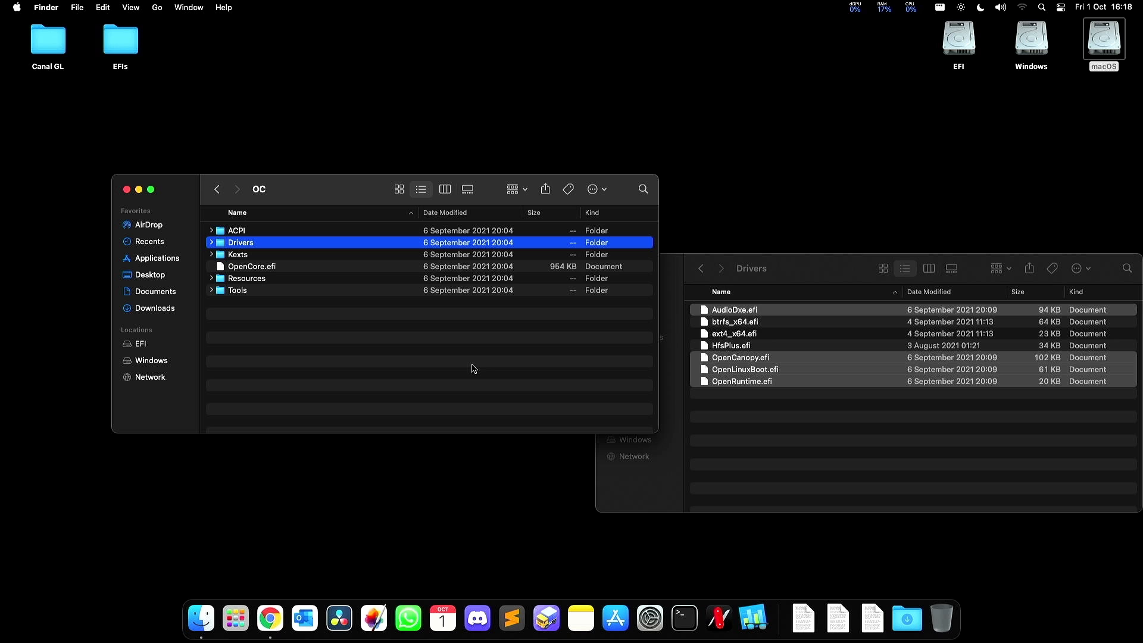
key("super+Down")
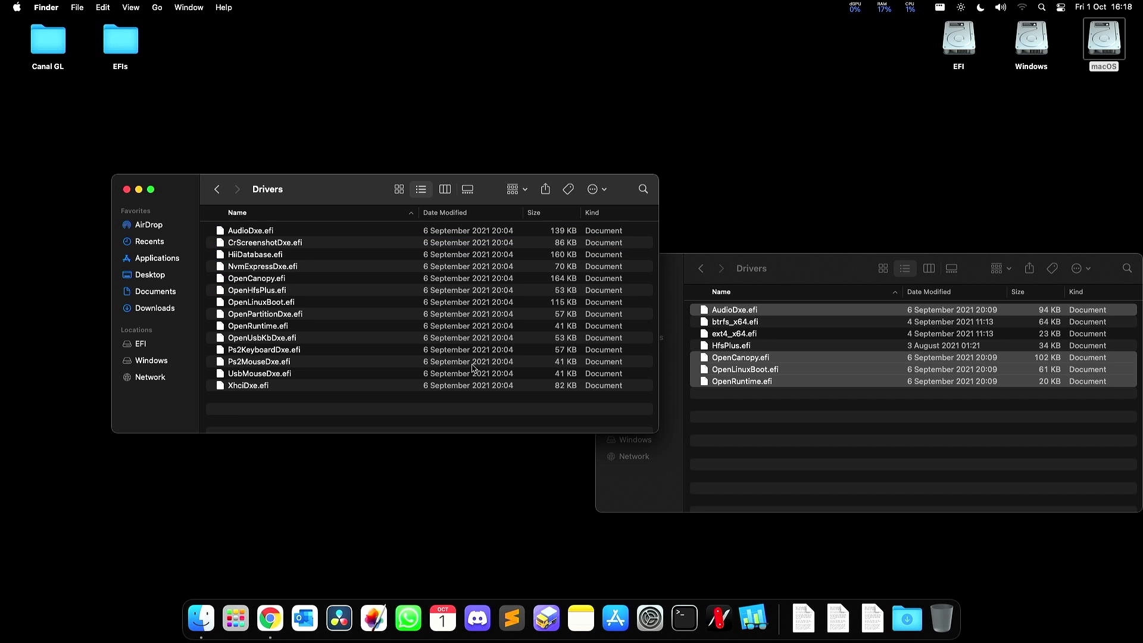
key("Down")
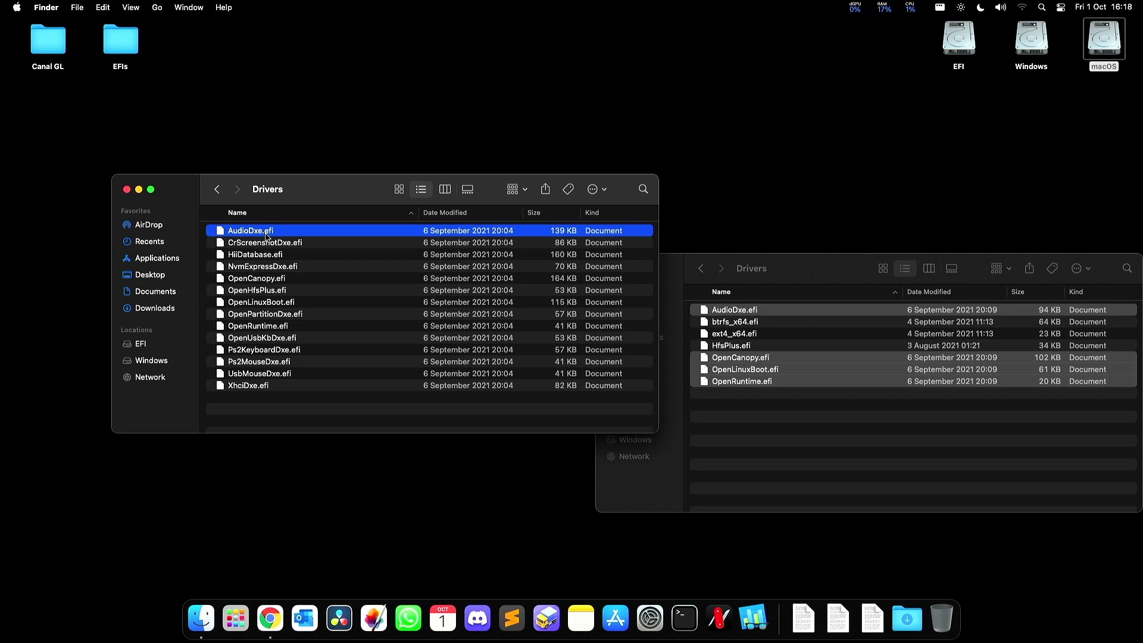
left_click(252, 280, "super")
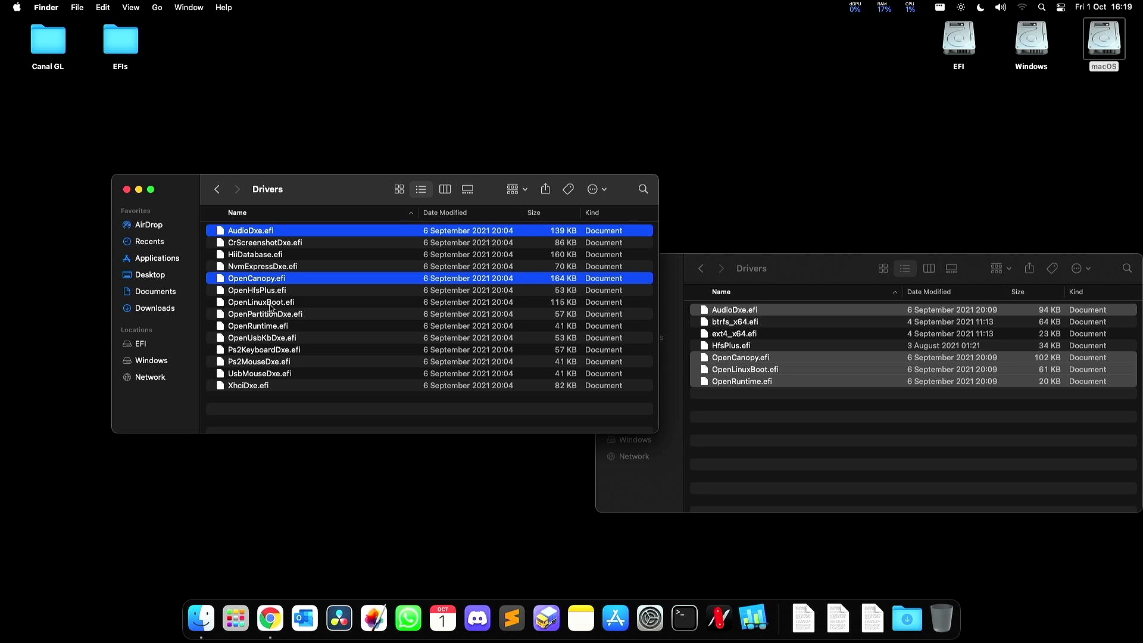
left_click(272, 328, "super")
left_click(275, 304, "super")
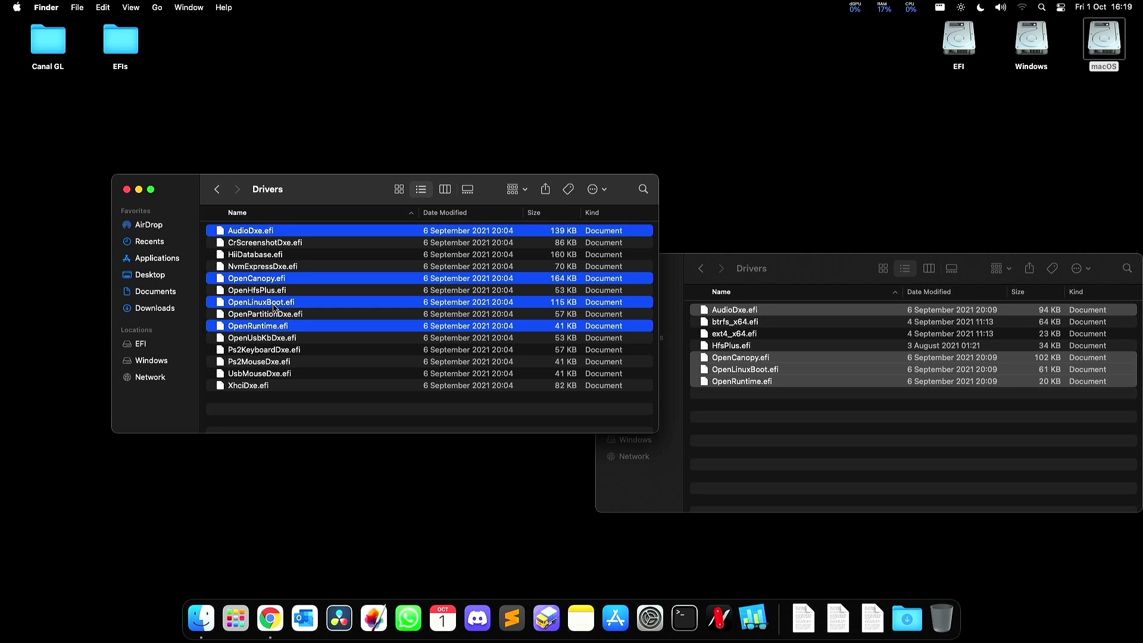
left_click_drag(308, 321, 728, 443)
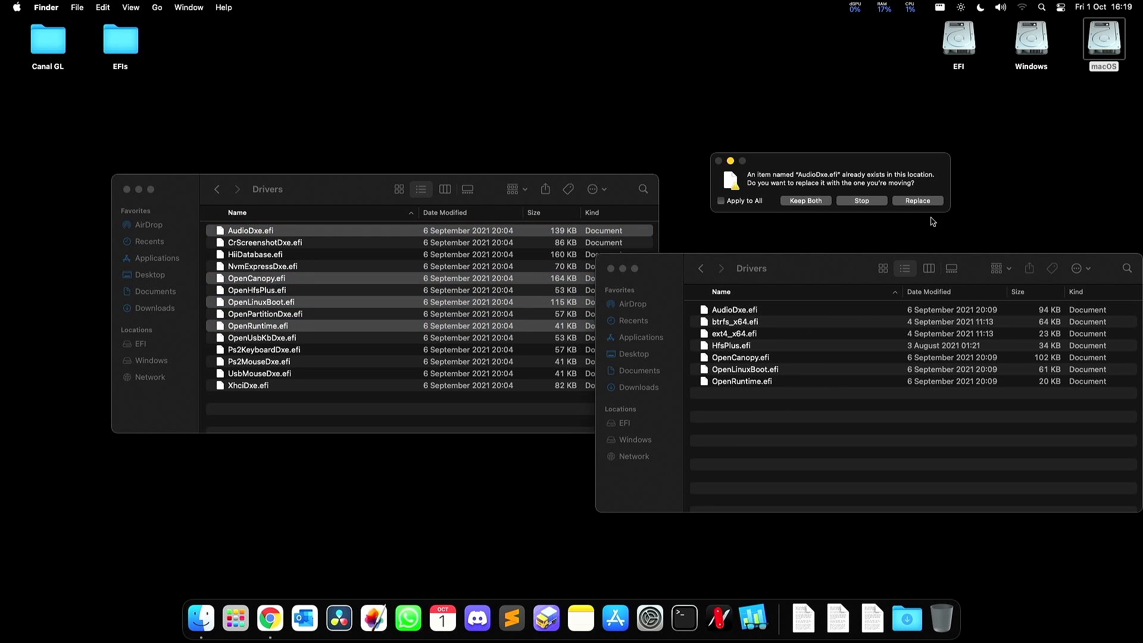
left_click(918, 201)
left_click(917, 201)
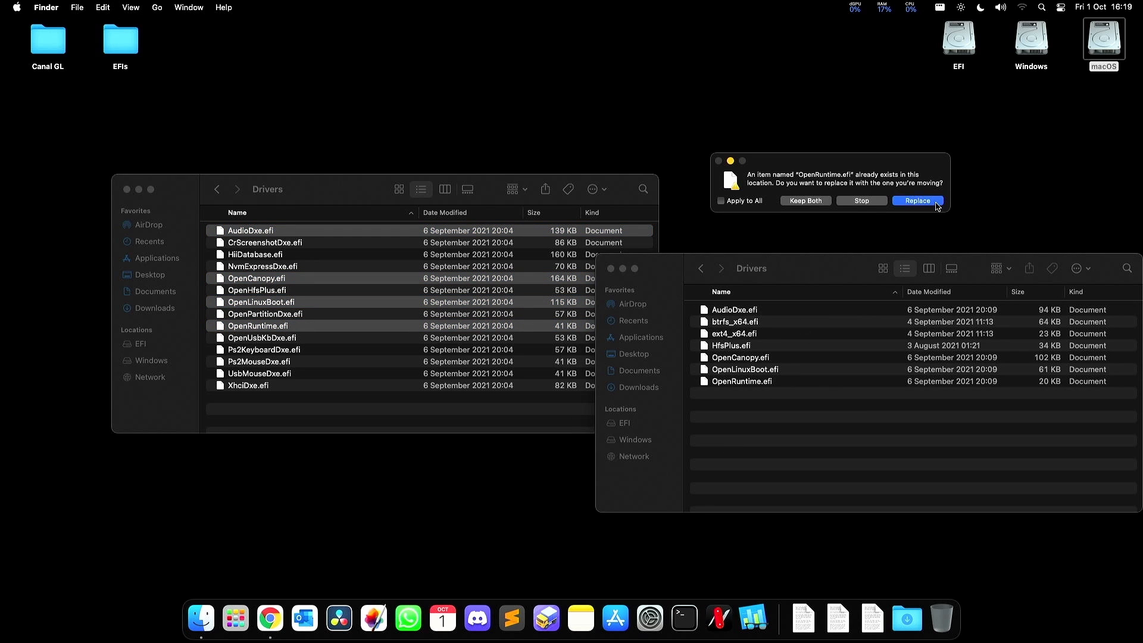
left_click(935, 201)
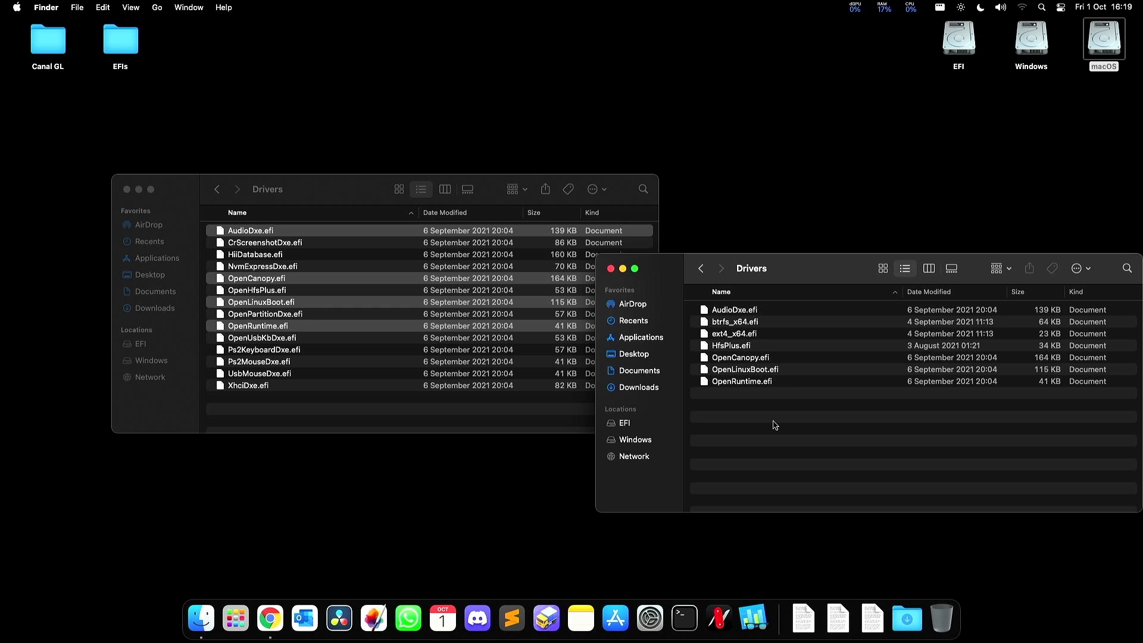
key("super+Up")
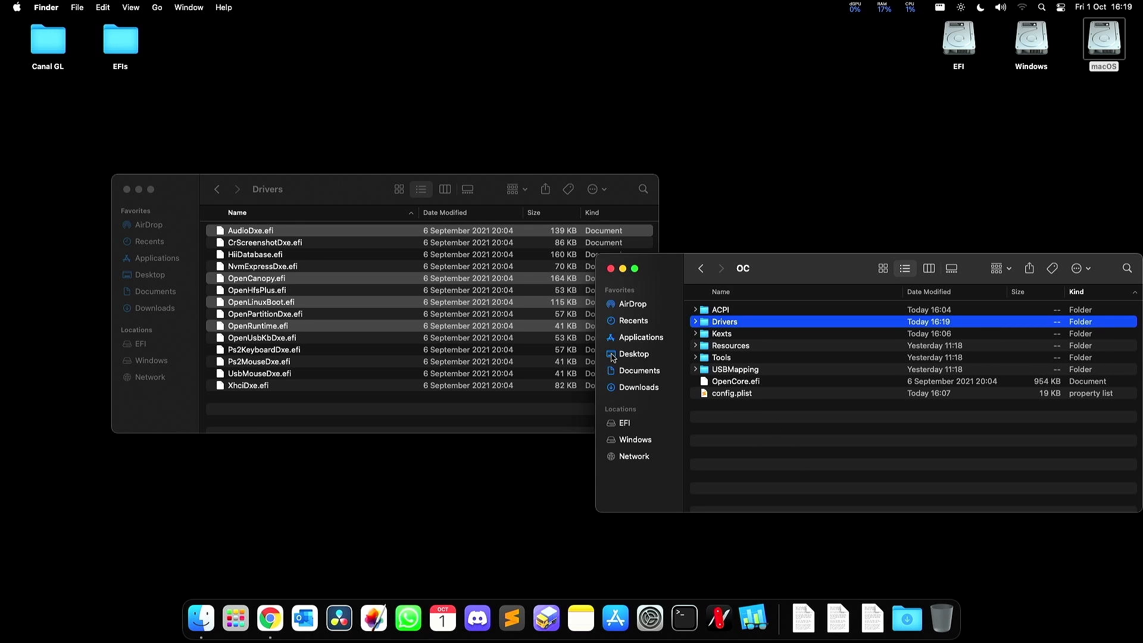
Move the OpenCore-0.7.3-DEBUG folder and its zip archive from Downloads to the Trash and close that window.
left_click(456, 415)
key("super+Up")
key("super+Up")
key("super+Up")
key("super+Up")
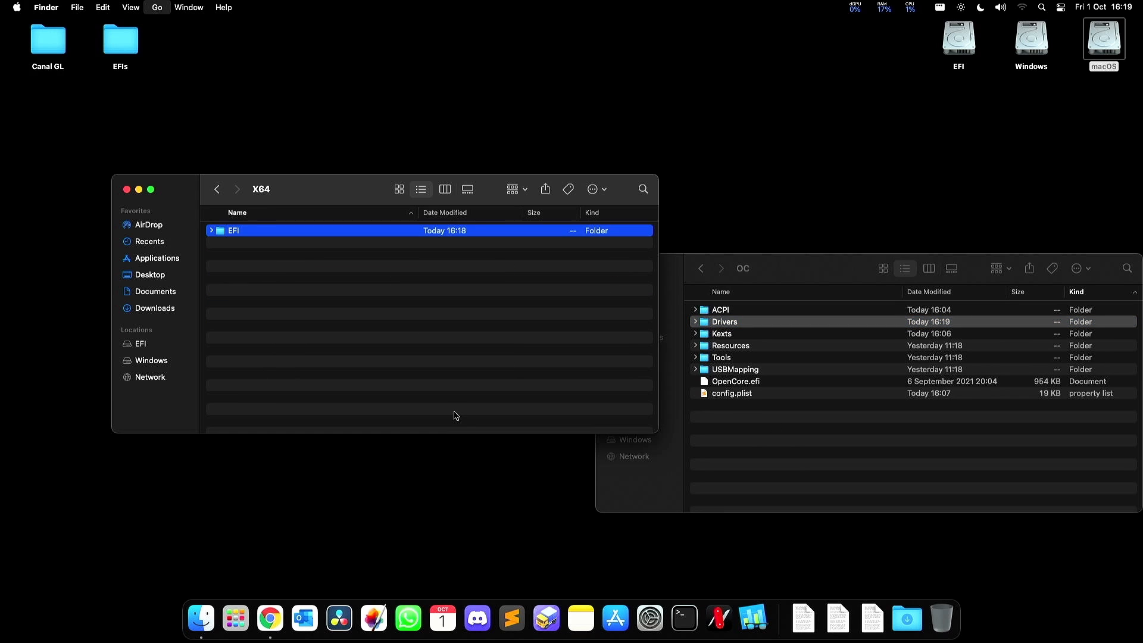
key("Down")
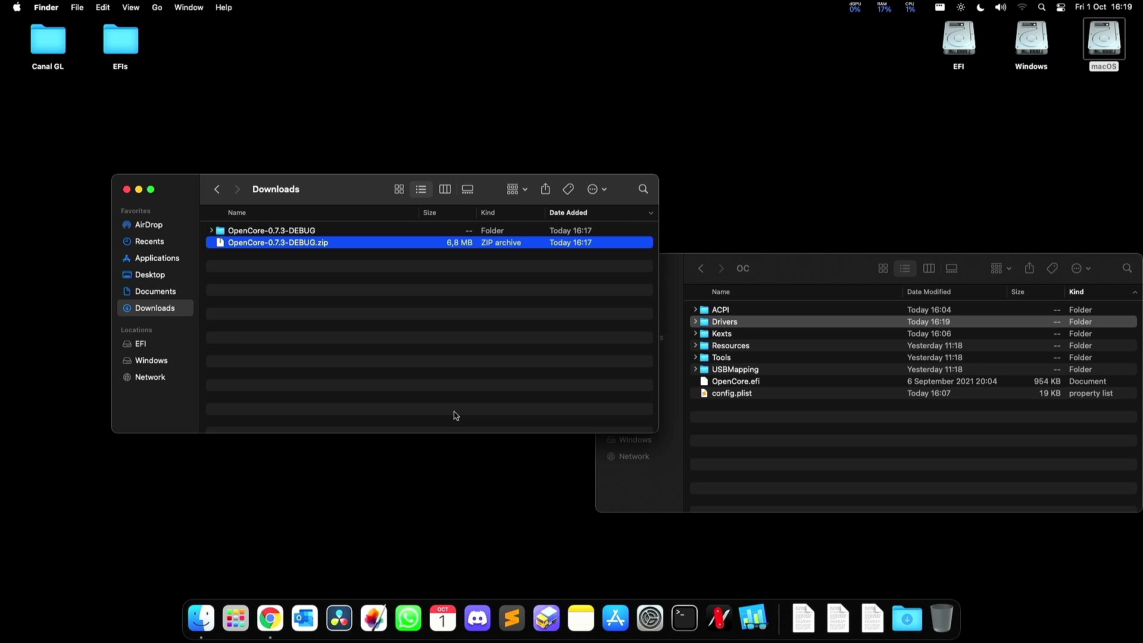
key("super+a")
key("super+BackSpace")
key("super+w")
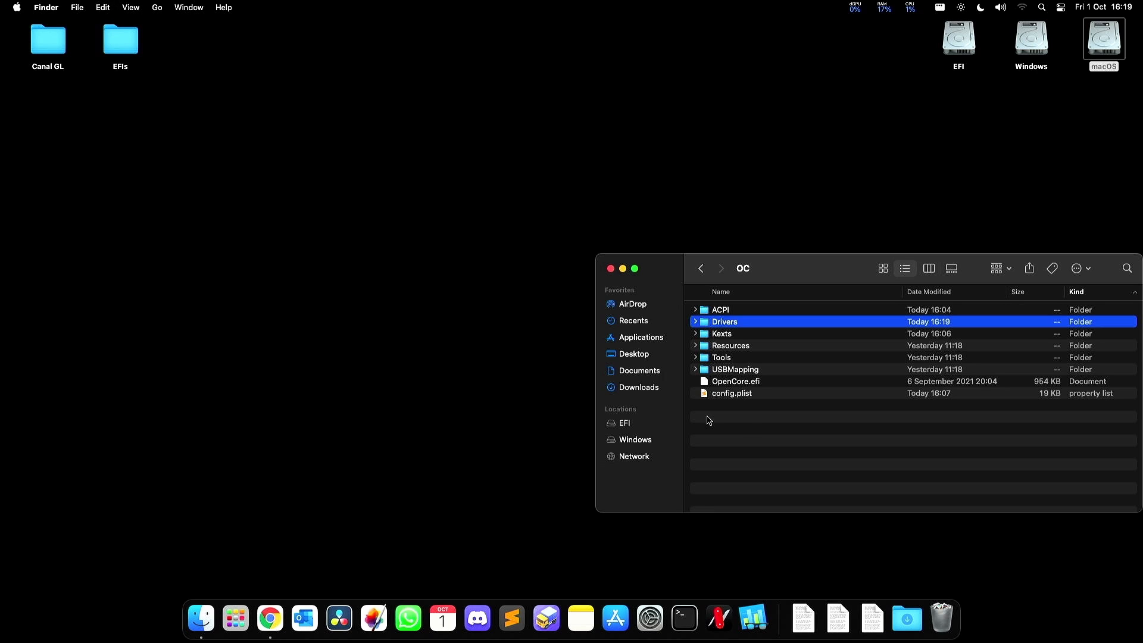
Open the OC folder's config.plist in ProperTree, with the Terminal window minimised and the folder and ProperTree windows side by side.
left_click(749, 404)
left_click(747, 396)
left_click_drag(805, 269, 223, 147)
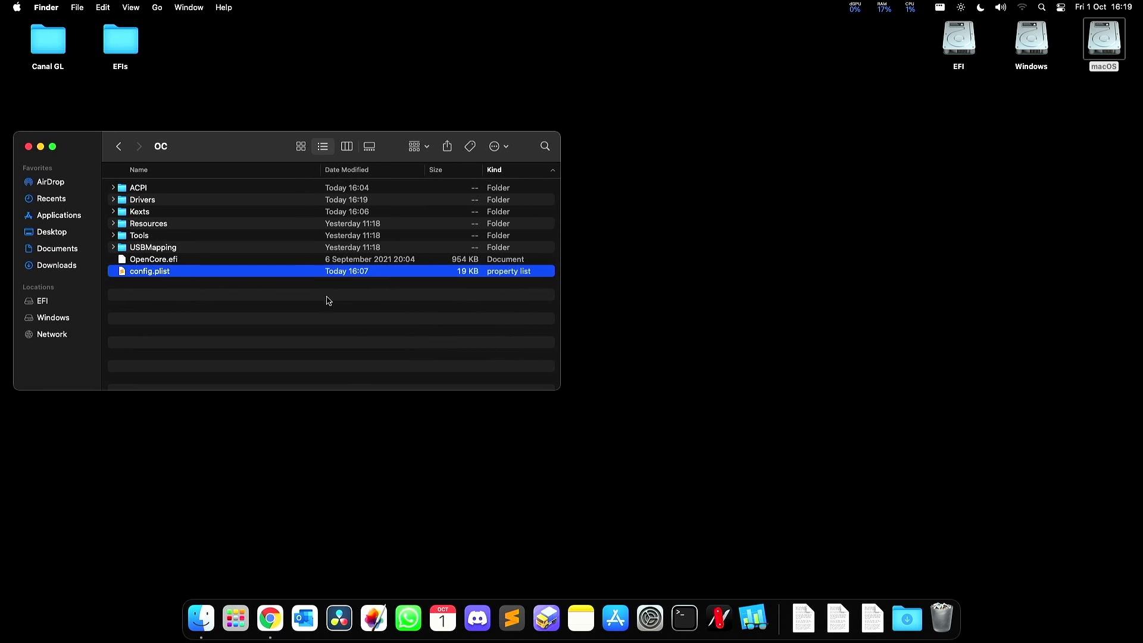
left_click(803, 622)
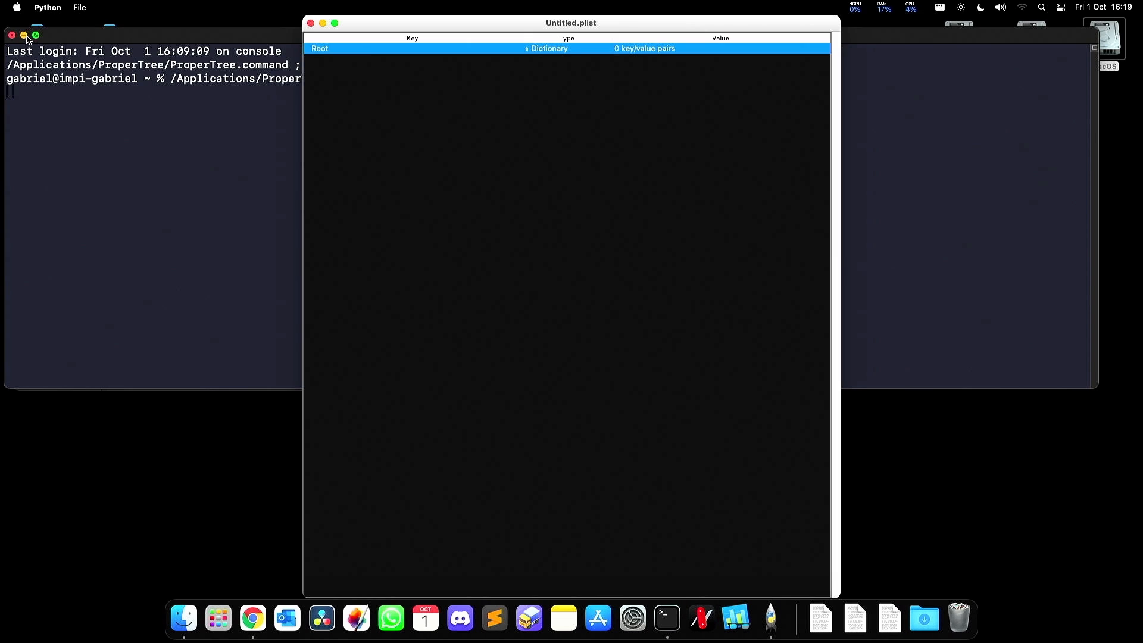
left_click(24, 35)
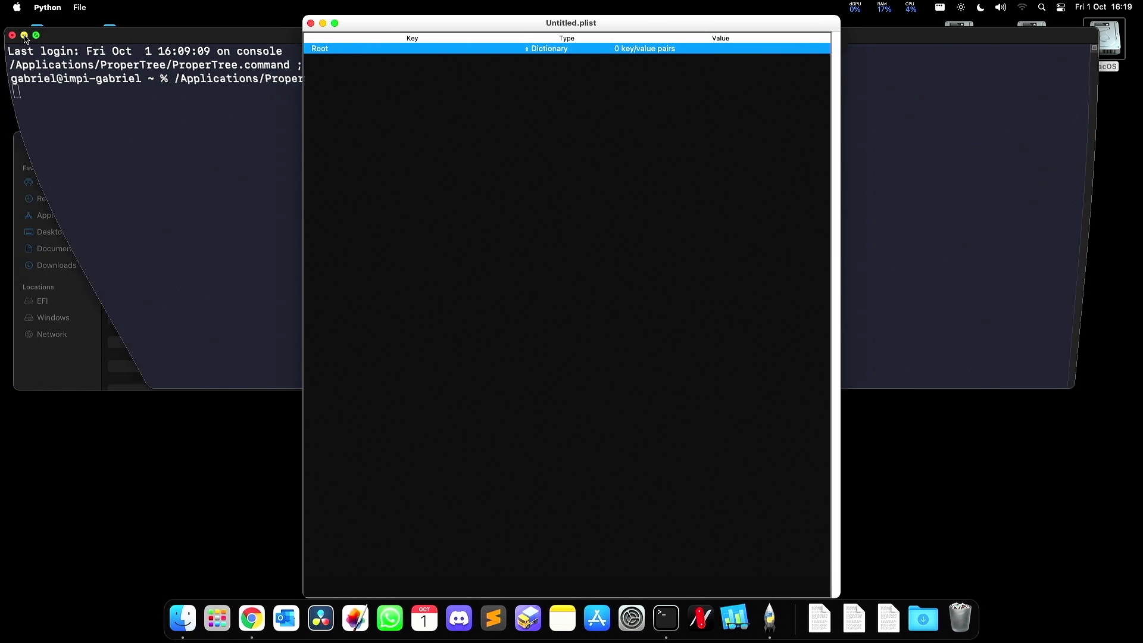
left_click_drag(381, 36, 665, 34)
left_click(150, 275)
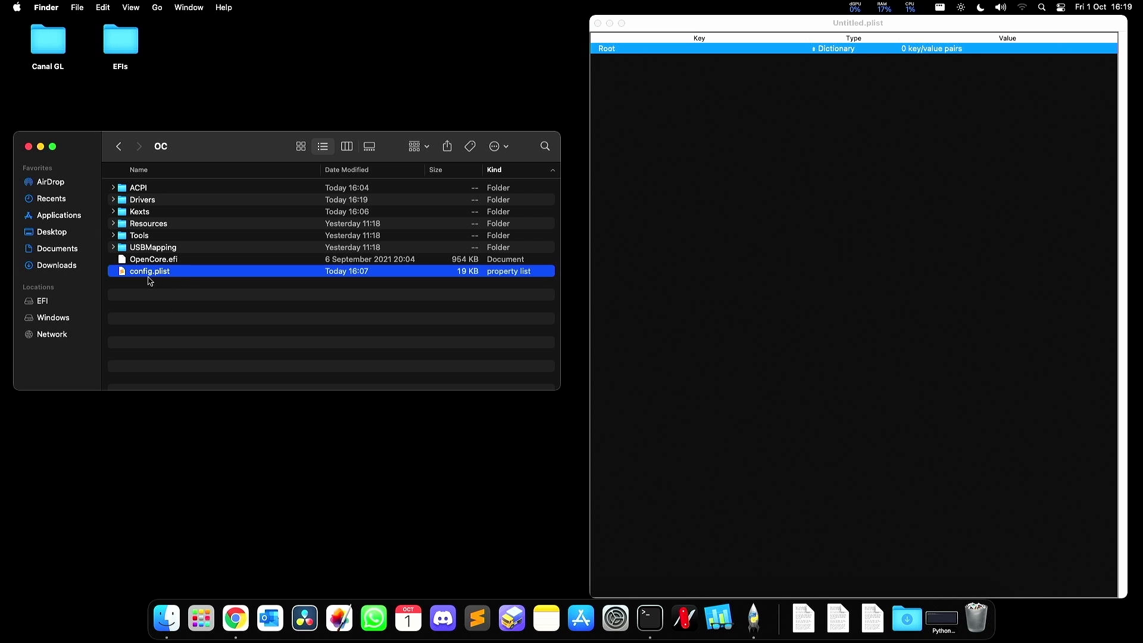
left_click_drag(160, 277, 755, 622)
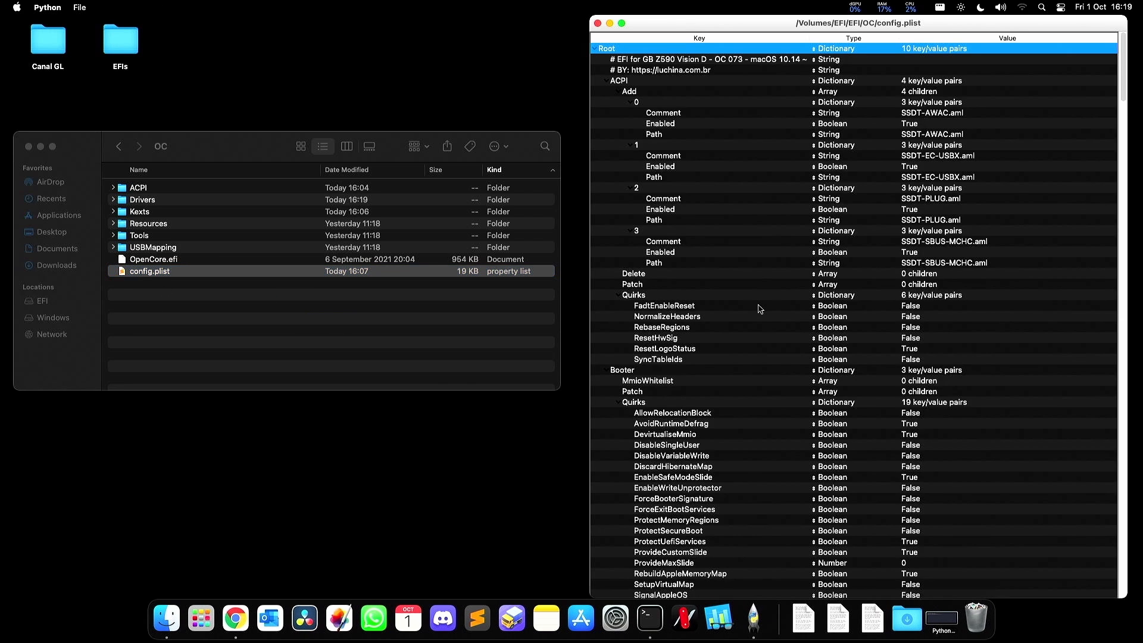
Collapse all nodes of config.plist and expand Root to list only its top-level sections.
scroll(754, 396, "down", 5)
scroll(754, 398, "up", 5)
right_click(614, 51)
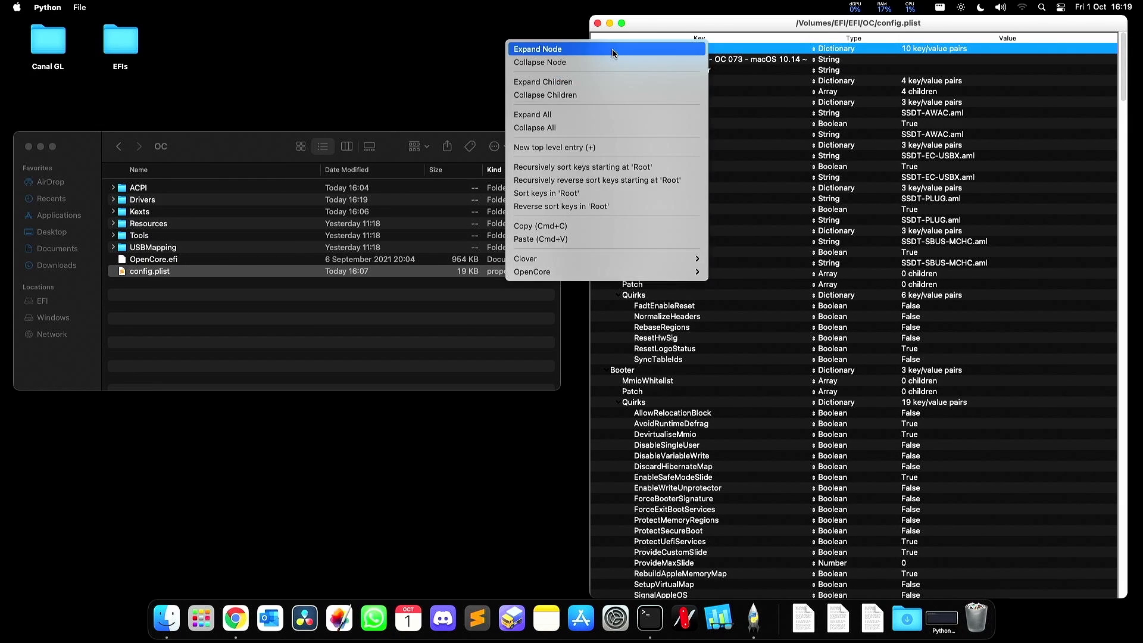
left_click(530, 131)
key("Right")
Expand the Misc section of config.plist and select its Debug dictionary.
key("Down")
key("Down")
key("Down")
key("Down")
key("Down")
key("Down")
key("Down")
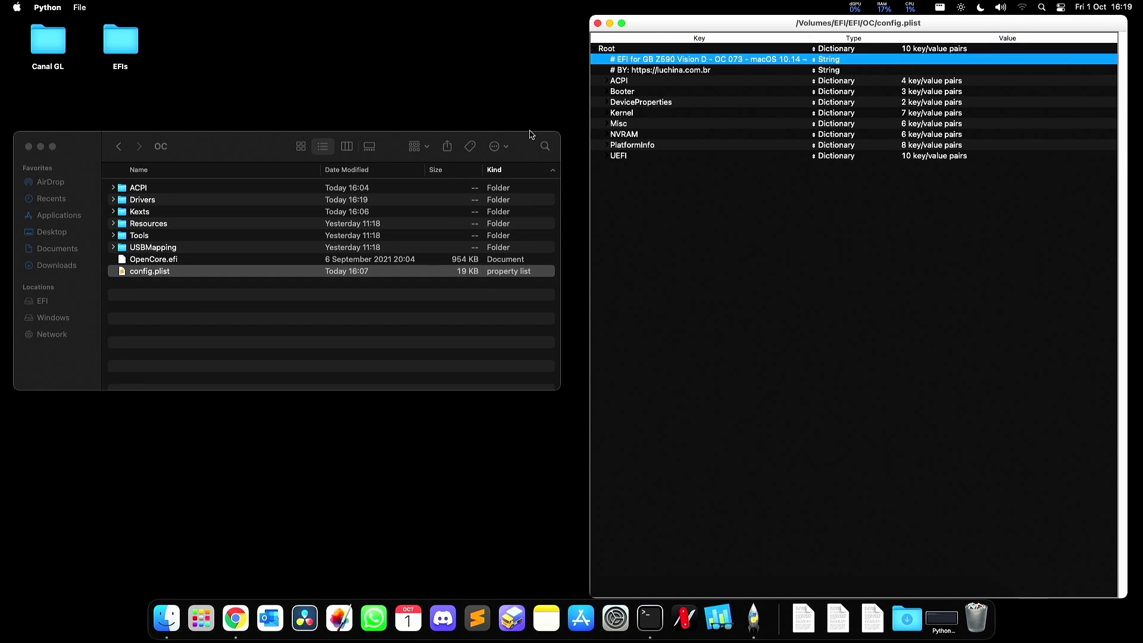
key("Up")
key("Up")
key("Up")
key("Down")
key("Down")
key("Down")
key("Up")
key("Up")
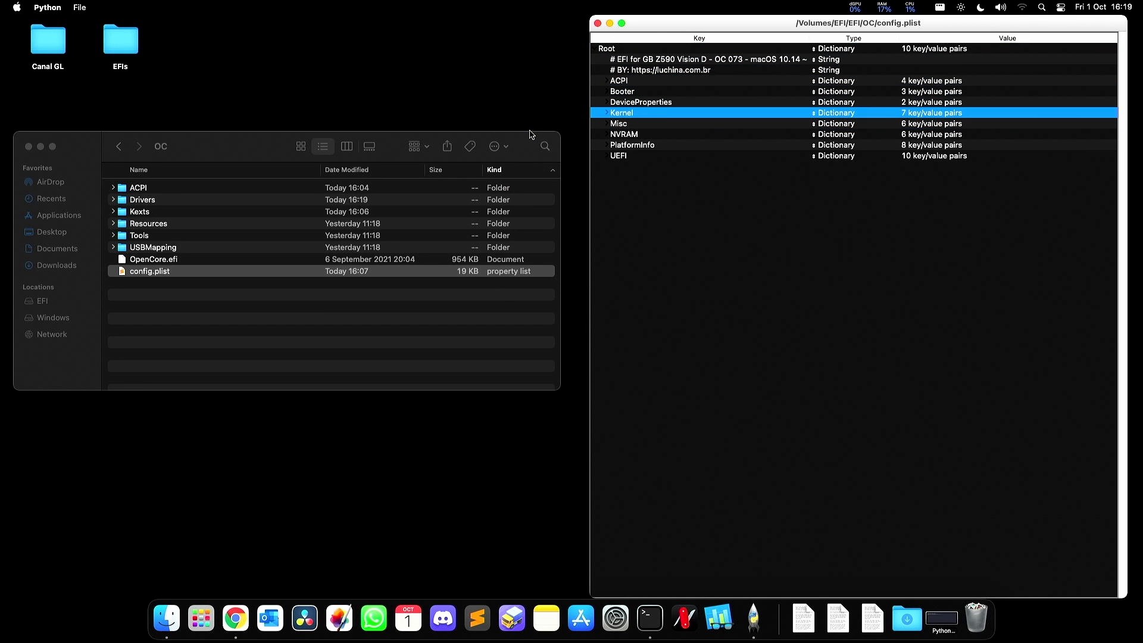
key("Down")
key("Down")
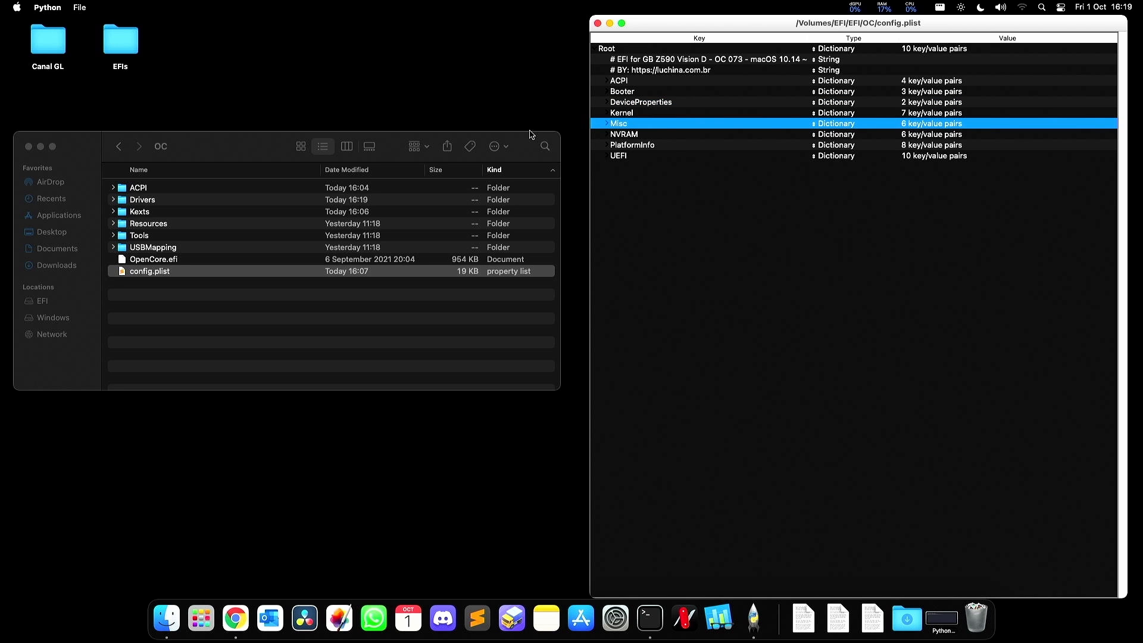
key("Right")
key("Down")
key("Down")
key("Down")
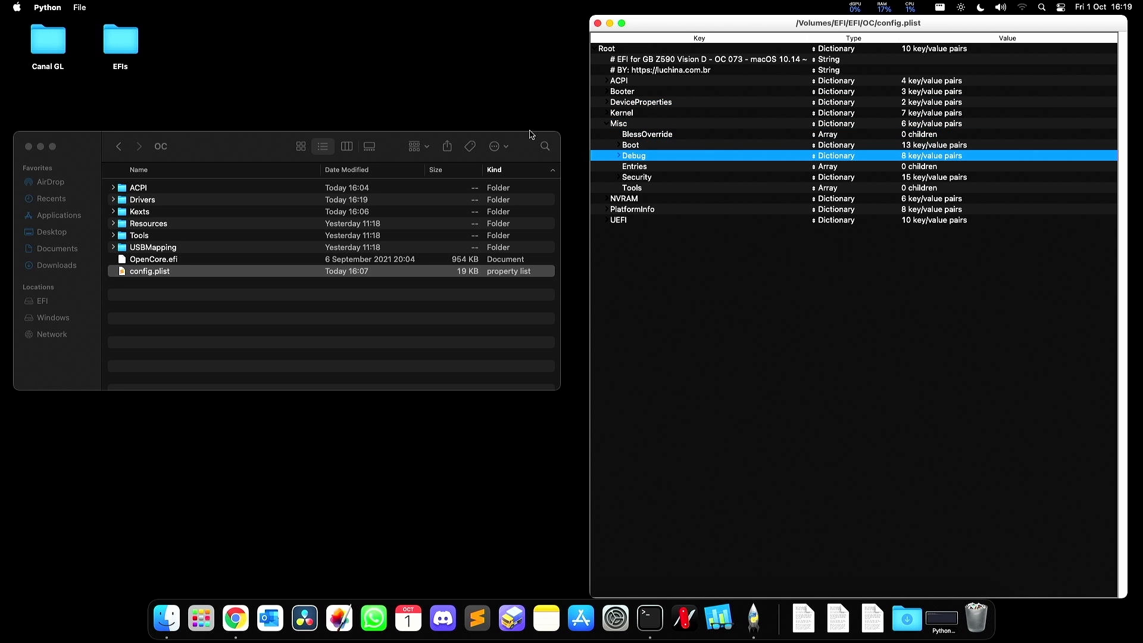
Set SysReport to True in the Debug dictionary of the Misc section, then save config.plist and quit ProperTree.
key("Right")
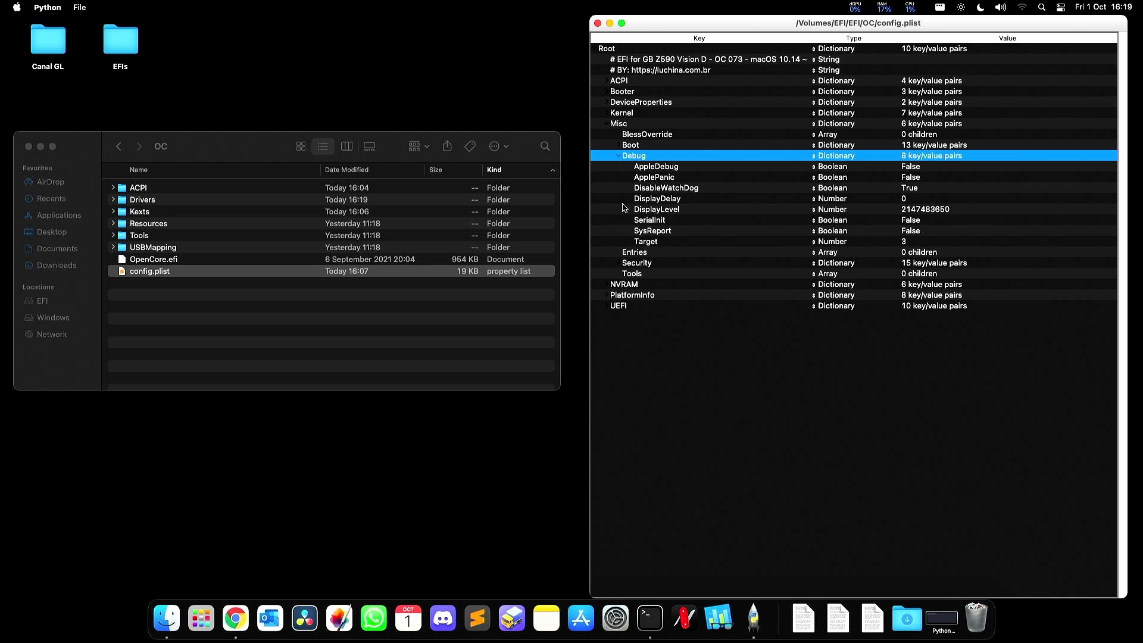
left_click(653, 232)
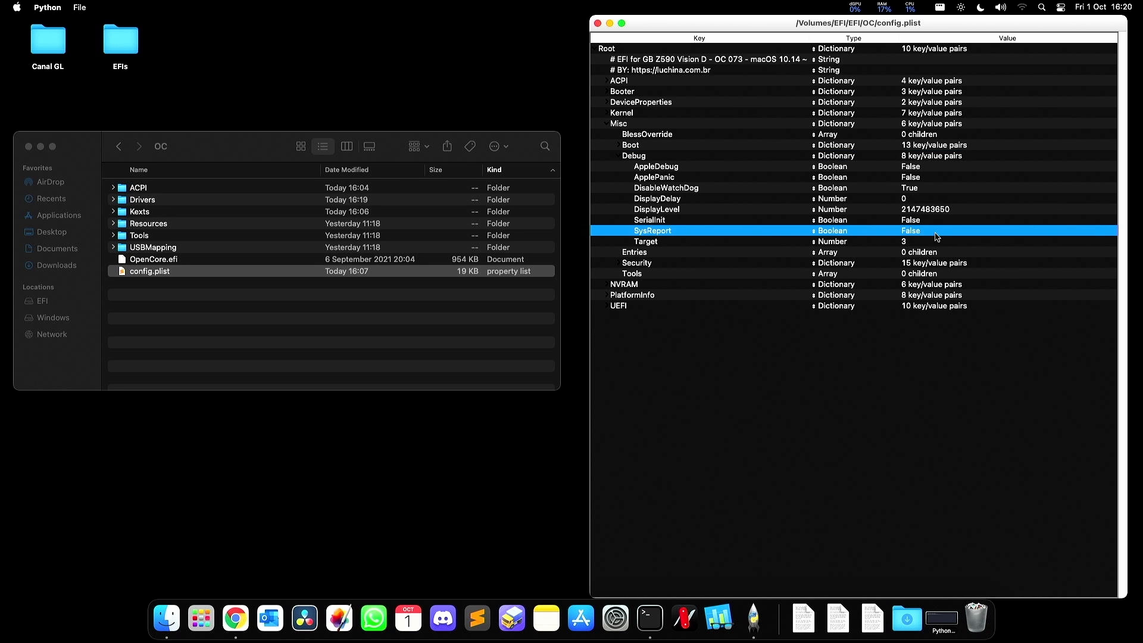
left_click(920, 237)
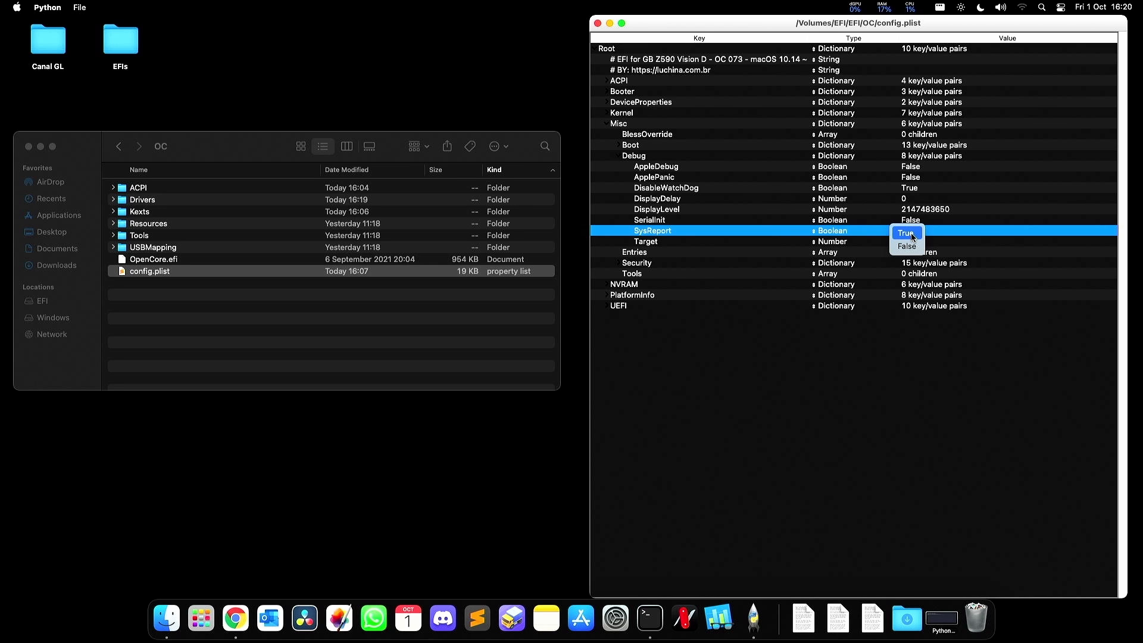
left_click(913, 236)
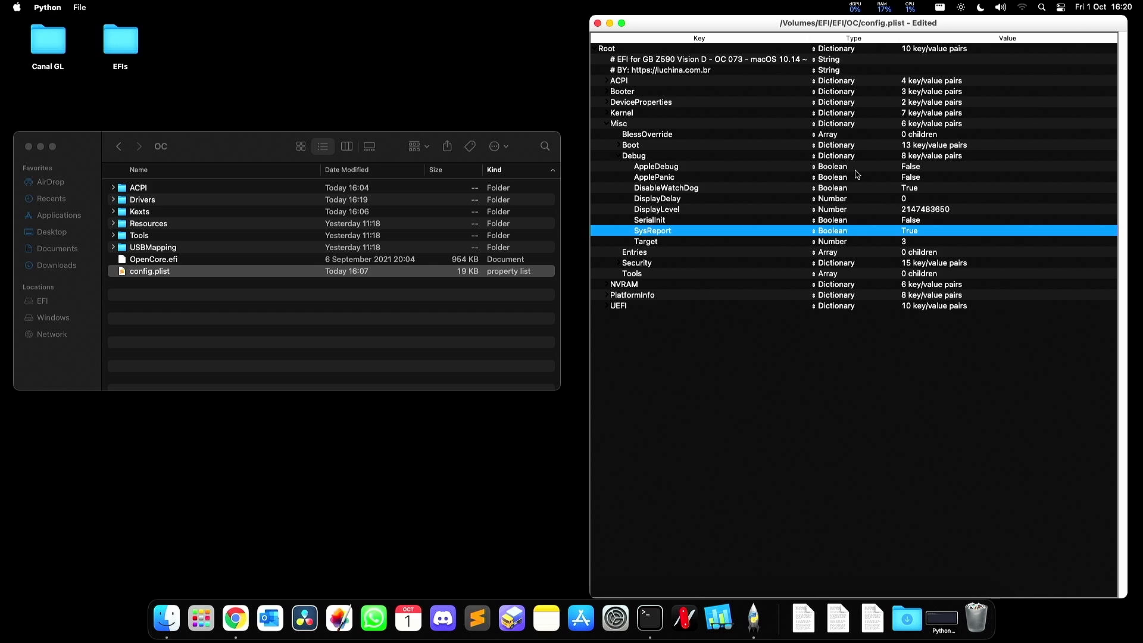
key("super+s")
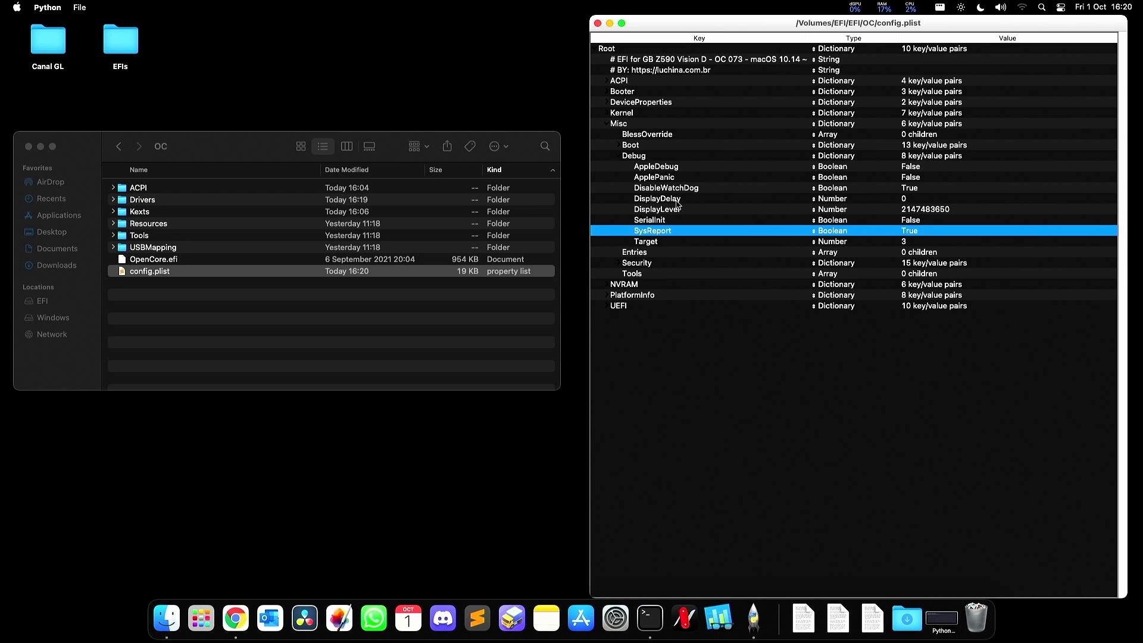
left_click(79, 7)
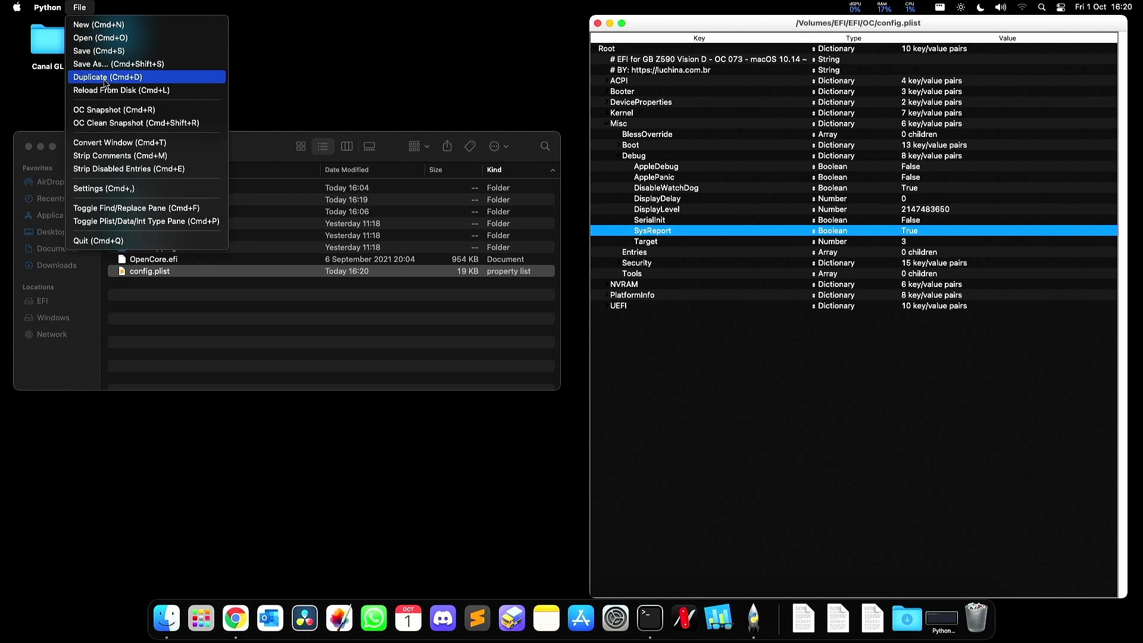
left_click(118, 52)
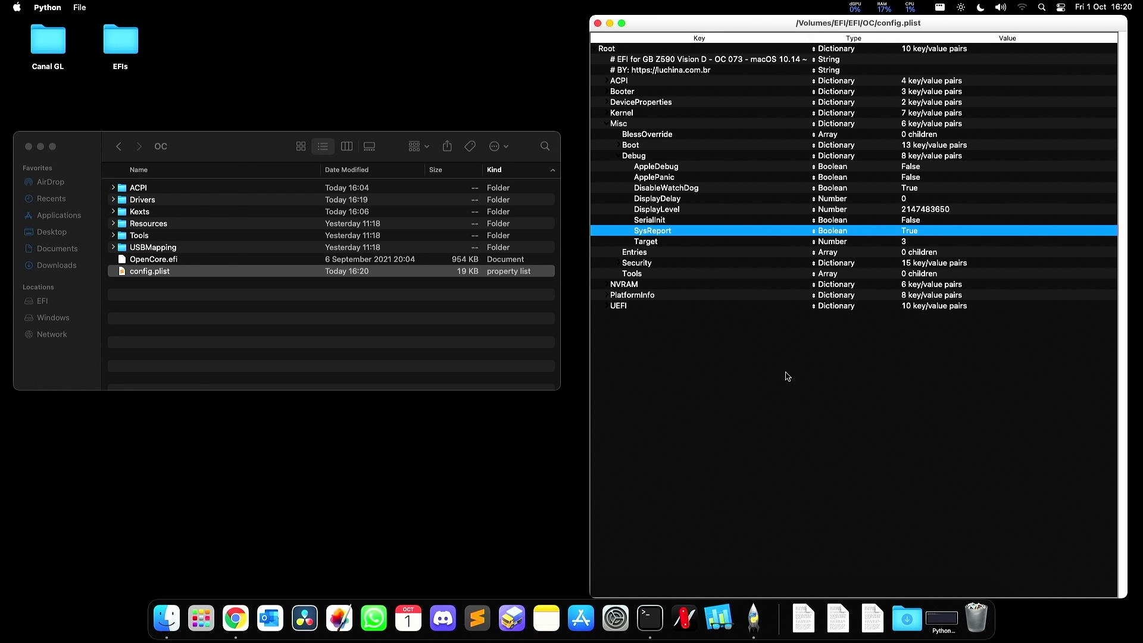
key("super+q")
Go up to the root of the EFI volume and check its EFI and EFI copy folders.
key("super+Up")
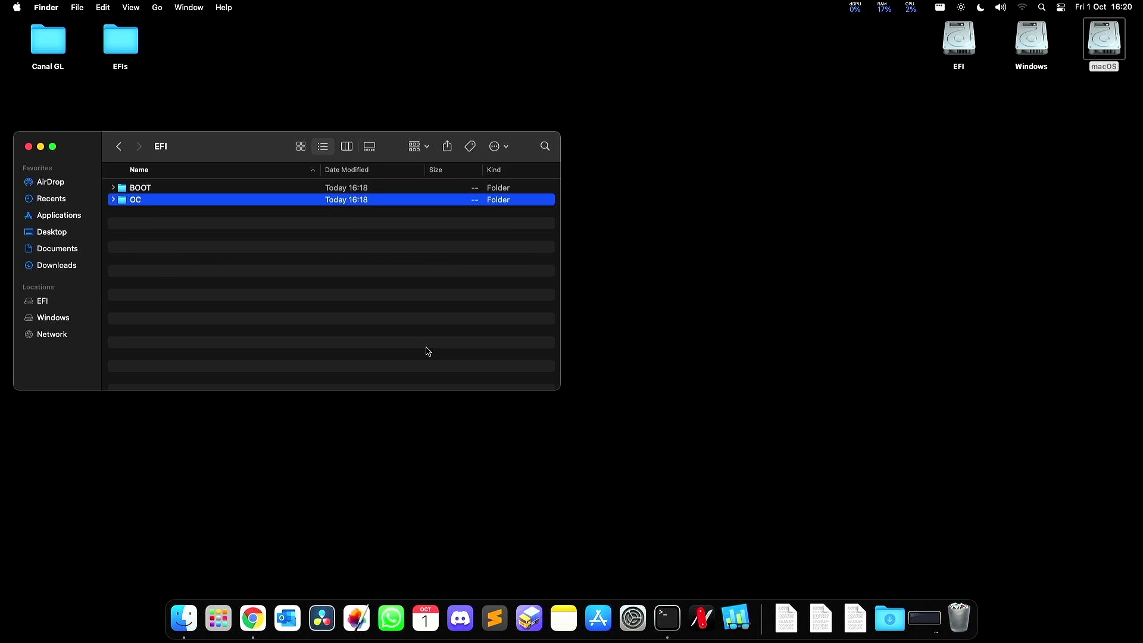
key("super+Up")
left_click(426, 348)
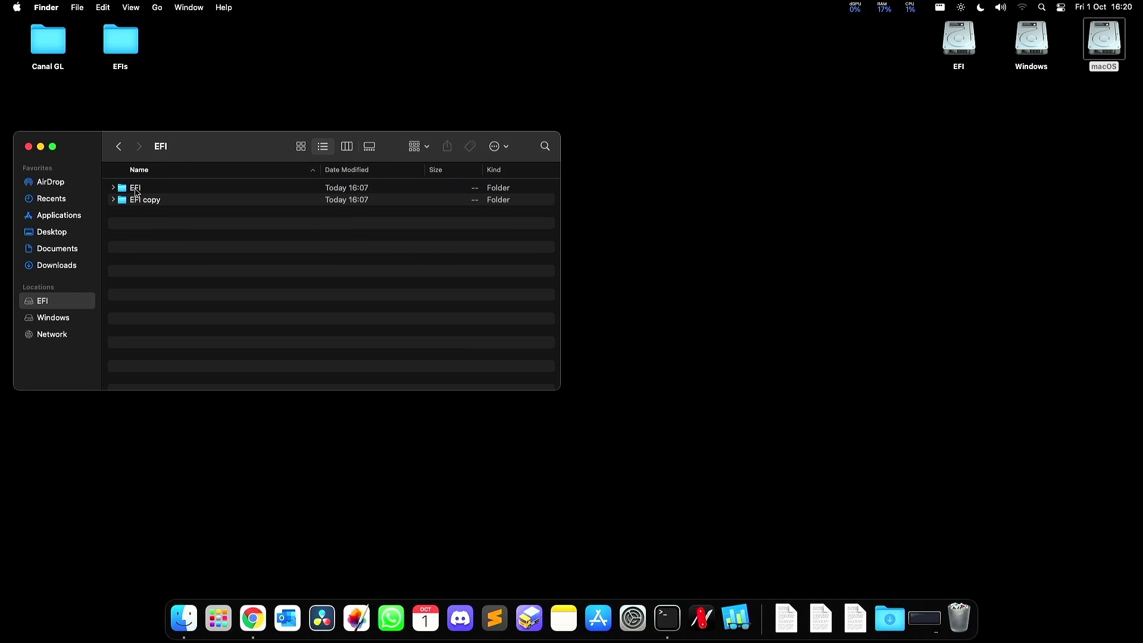
left_click(134, 188)
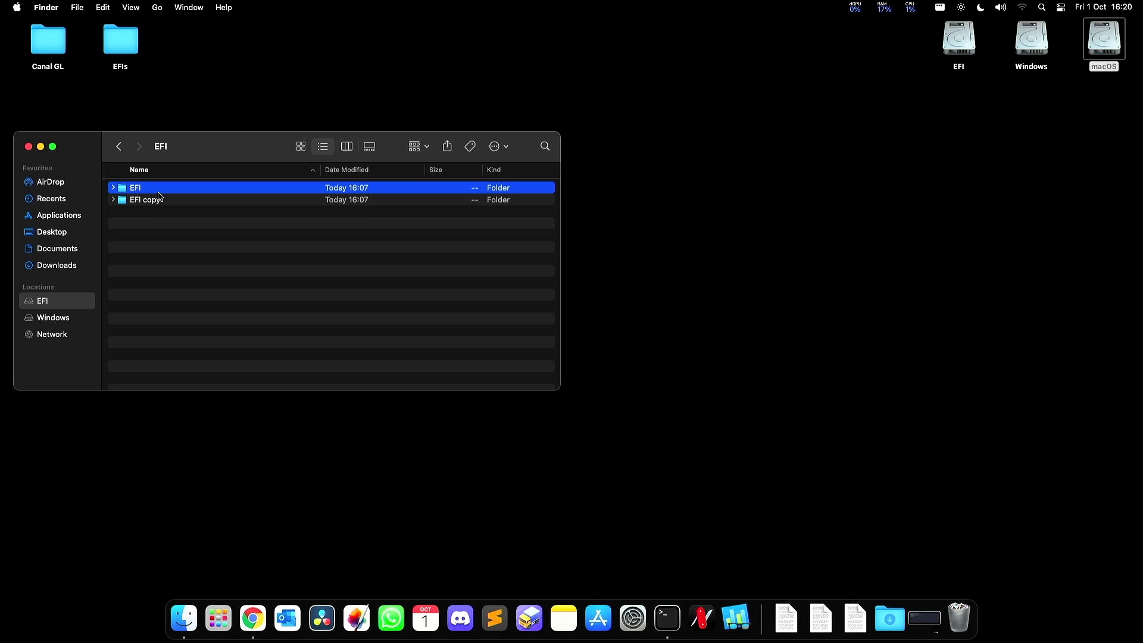
key("super+Down")
key("super+Up")
key("Down")
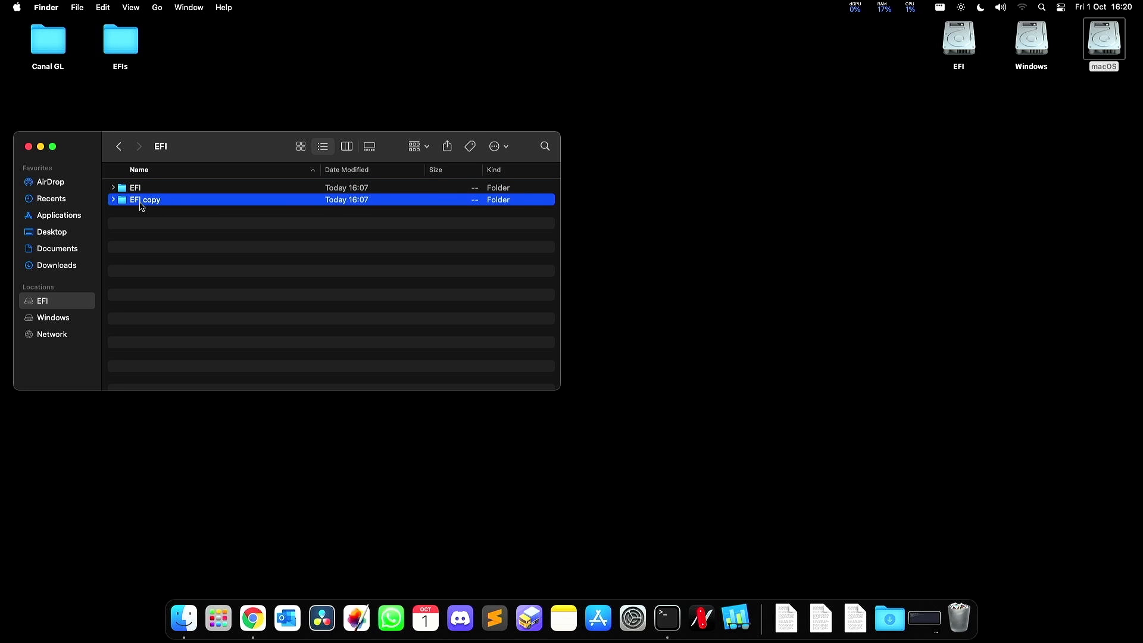
left_click(145, 192)
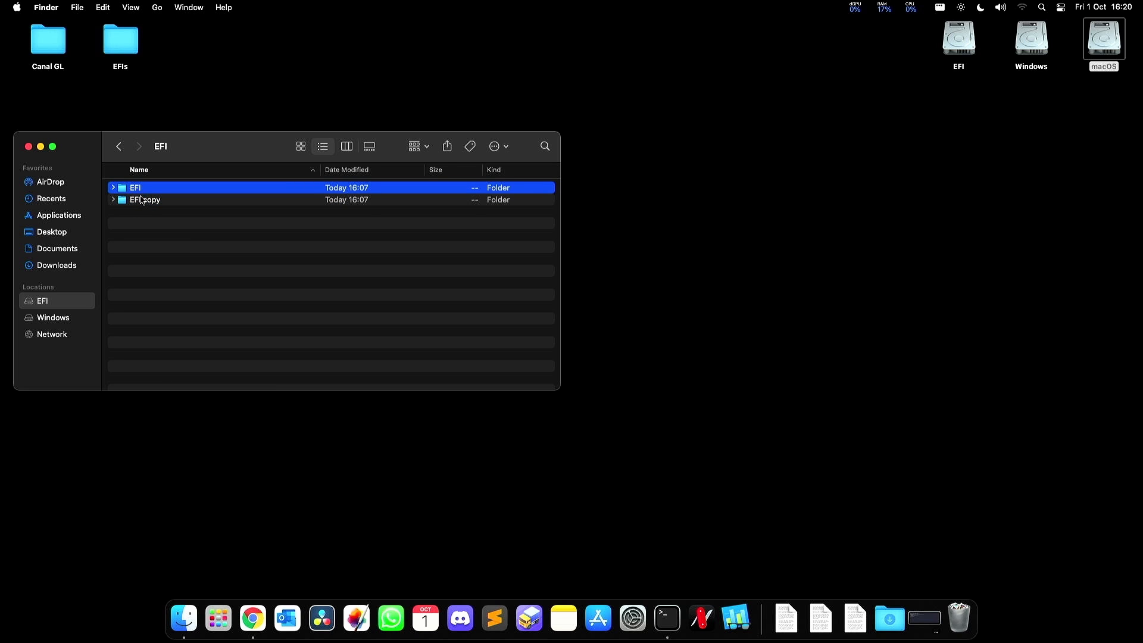
left_click(143, 201)
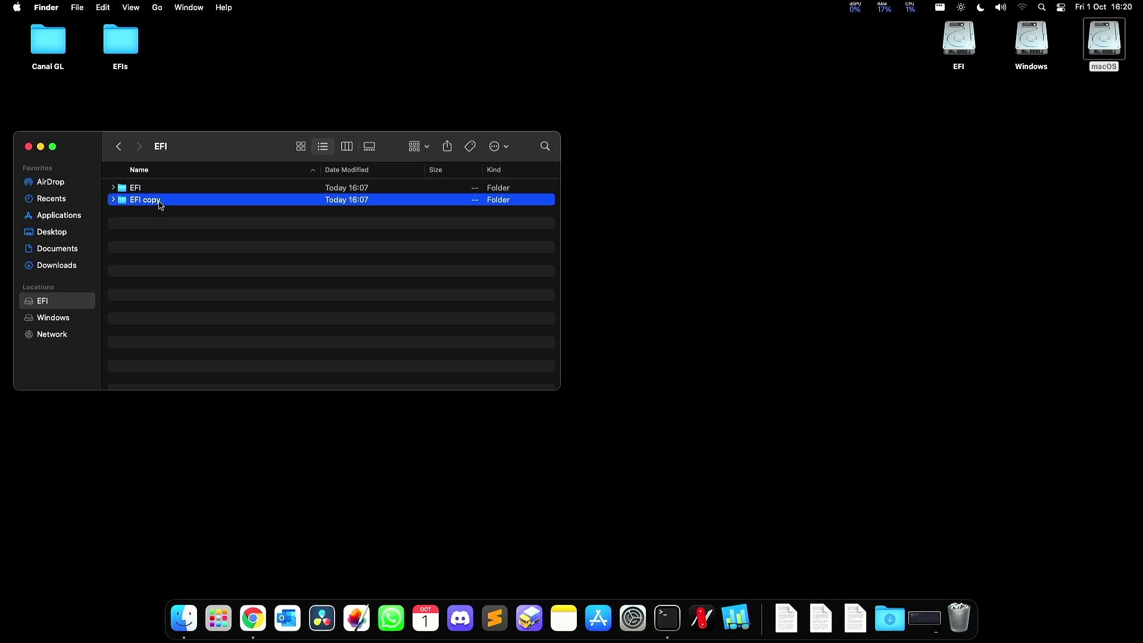
left_click(156, 191)
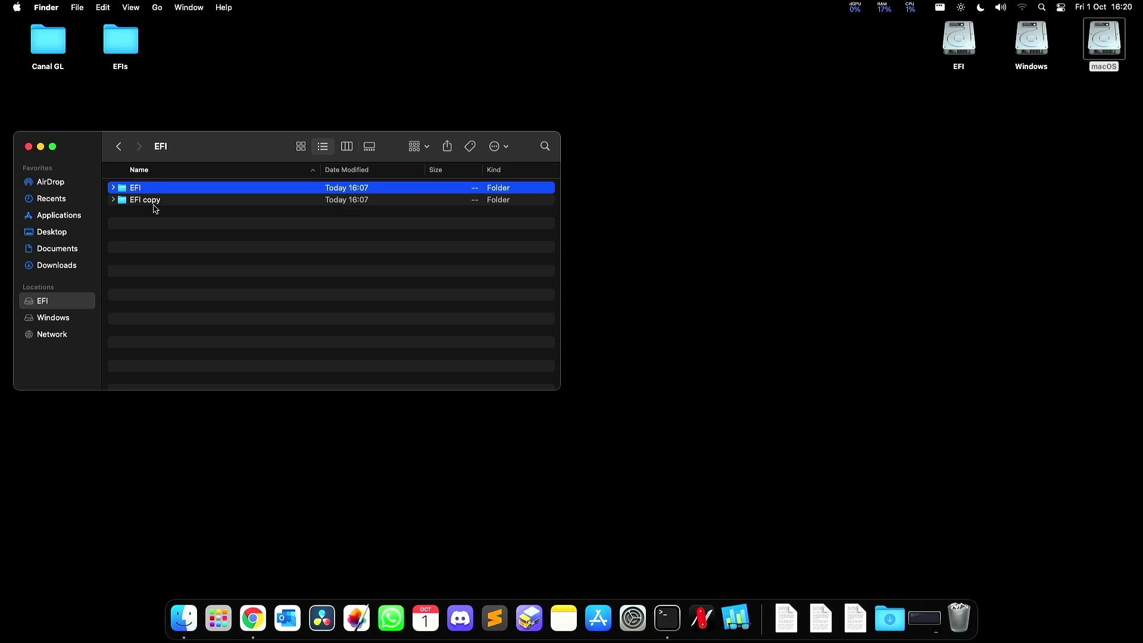
left_click(155, 214)
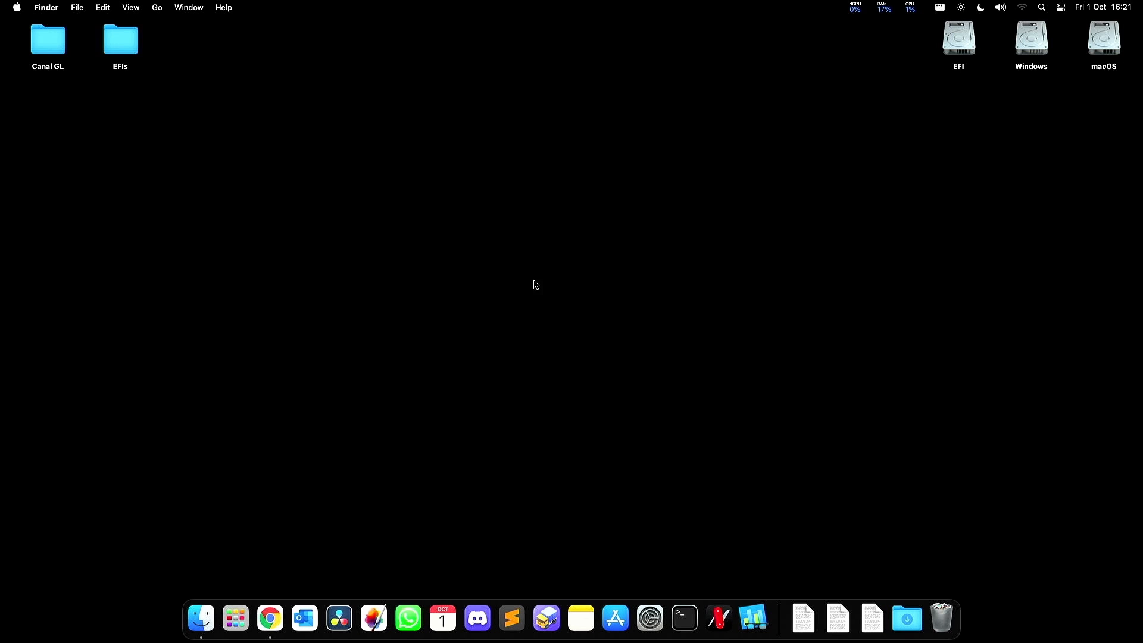
Restart the computer.
left_click(17, 7)
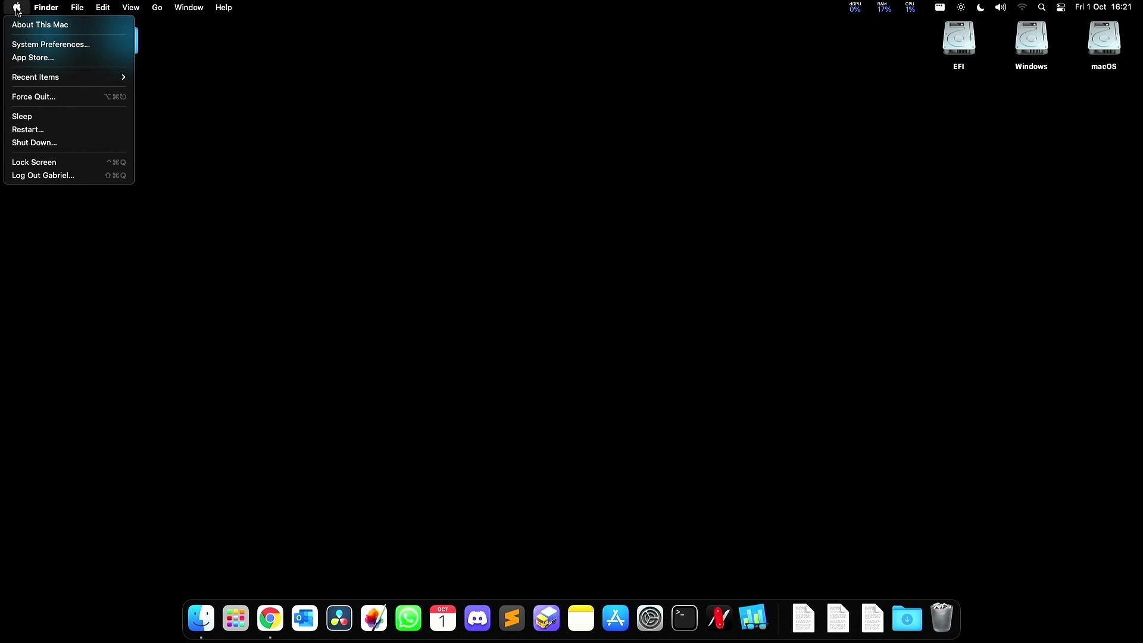
left_click(45, 131)
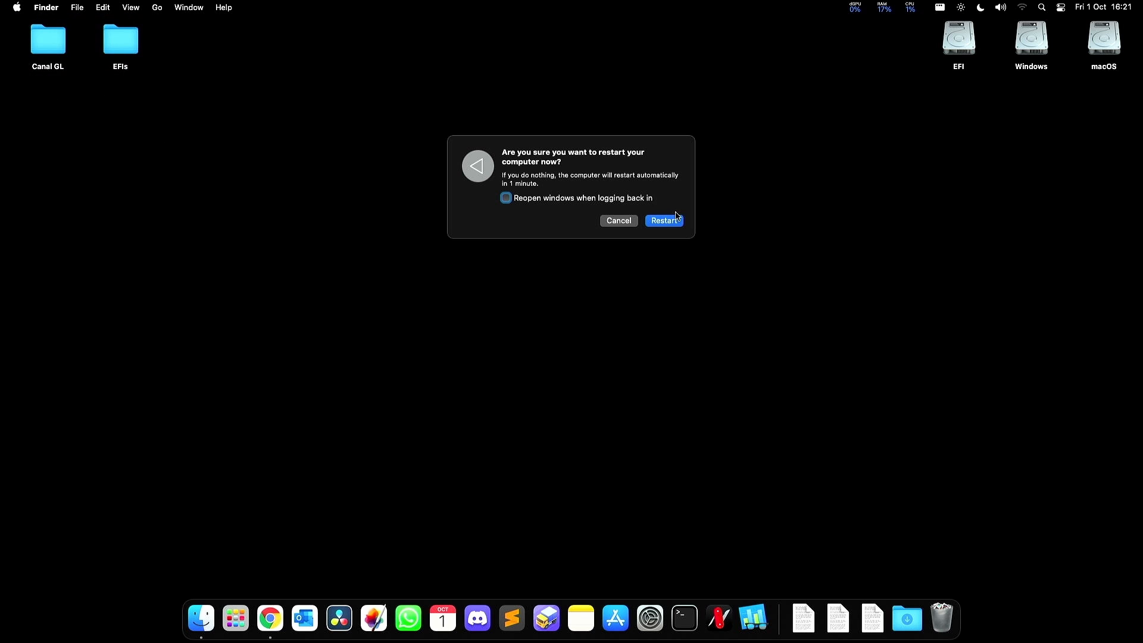
left_click(670, 222)
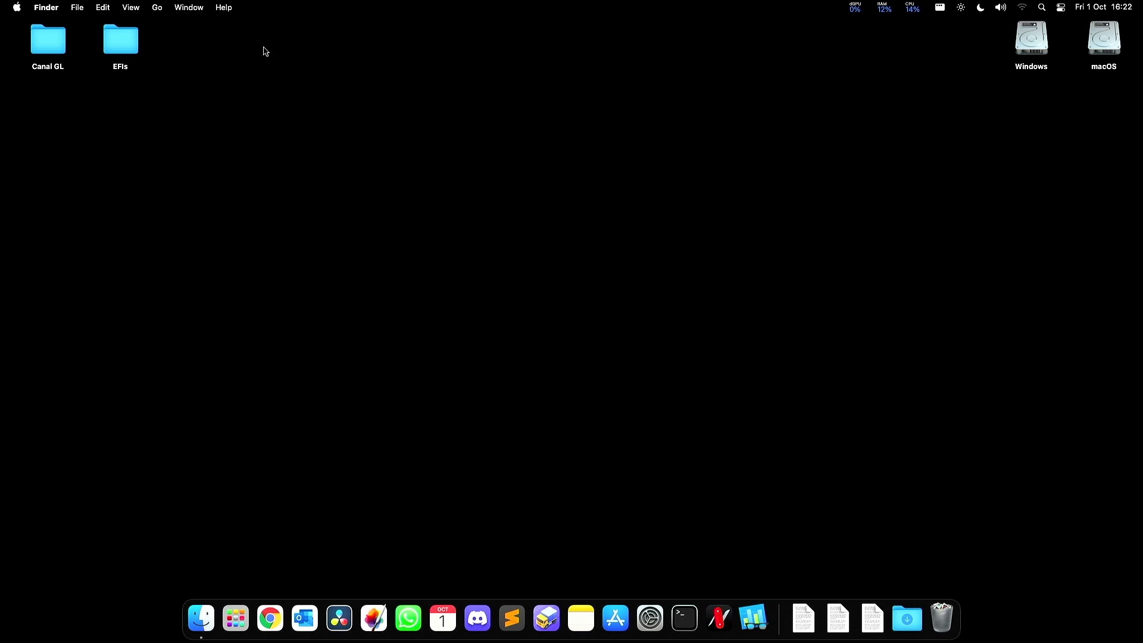
Mount the EFI partition of the macOS drive with MountEFI, authorising it with the account password.
right_click(1100, 37)
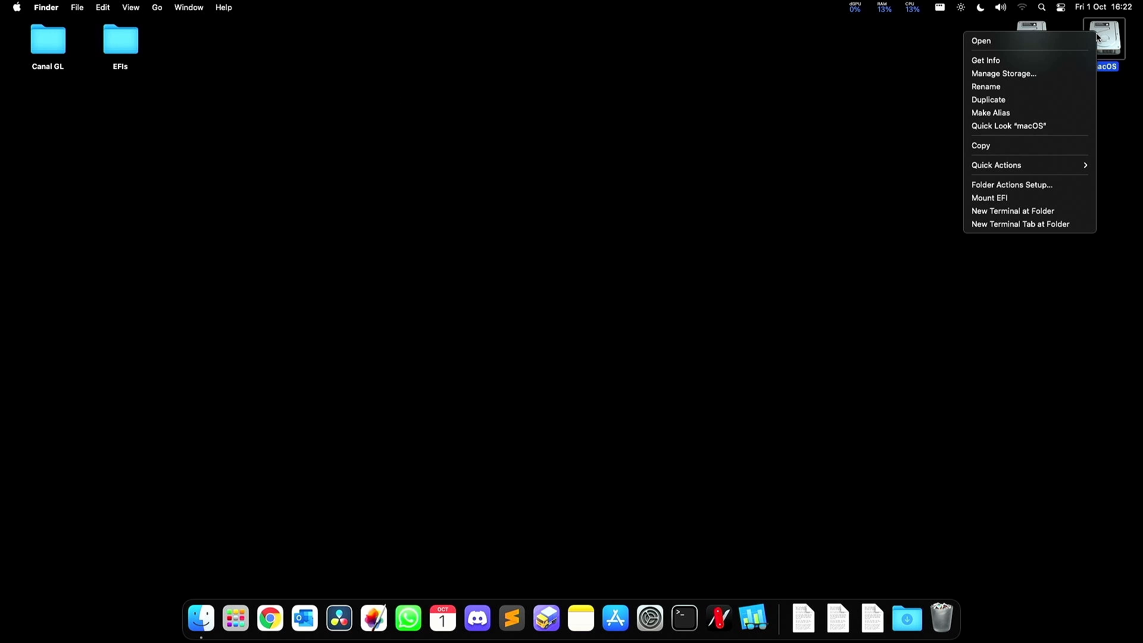
left_click(1011, 198)
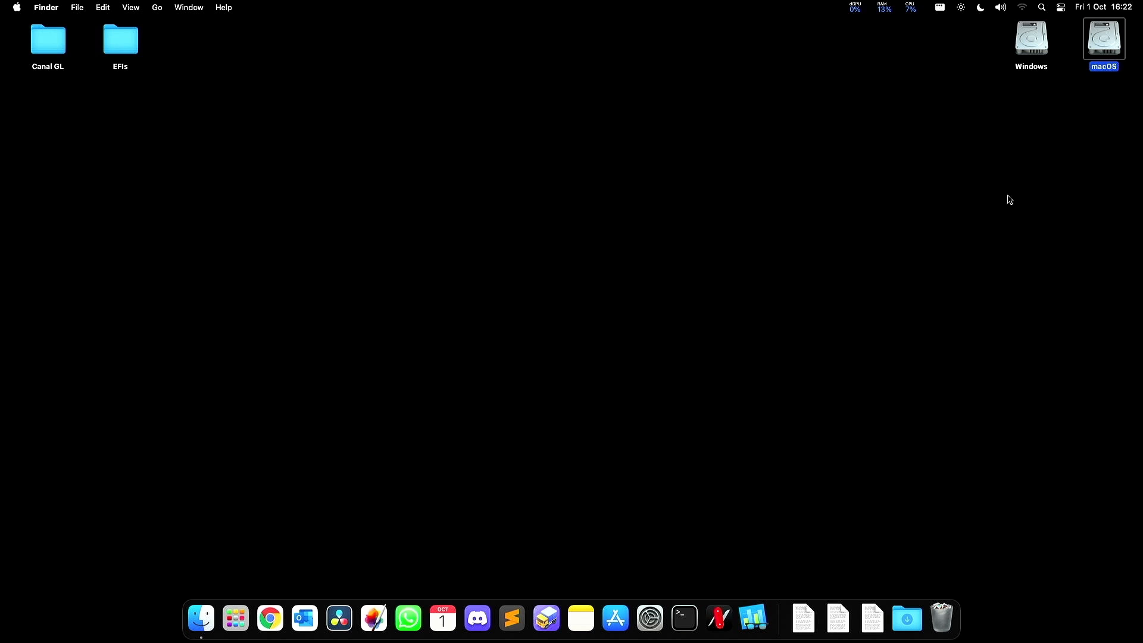
type("********")
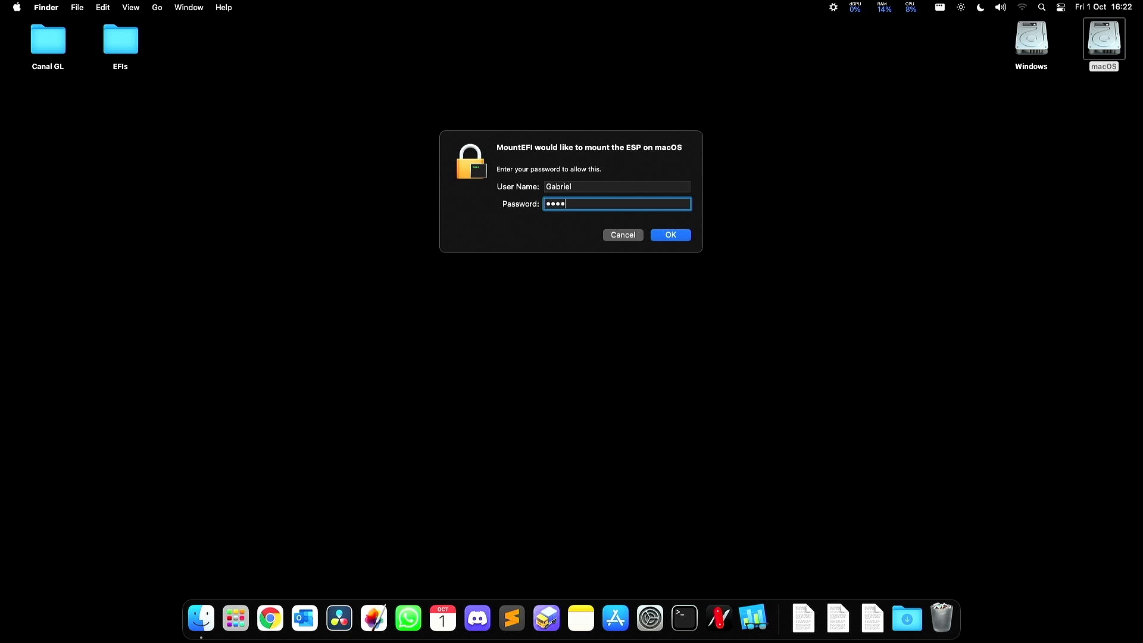
key("Return")
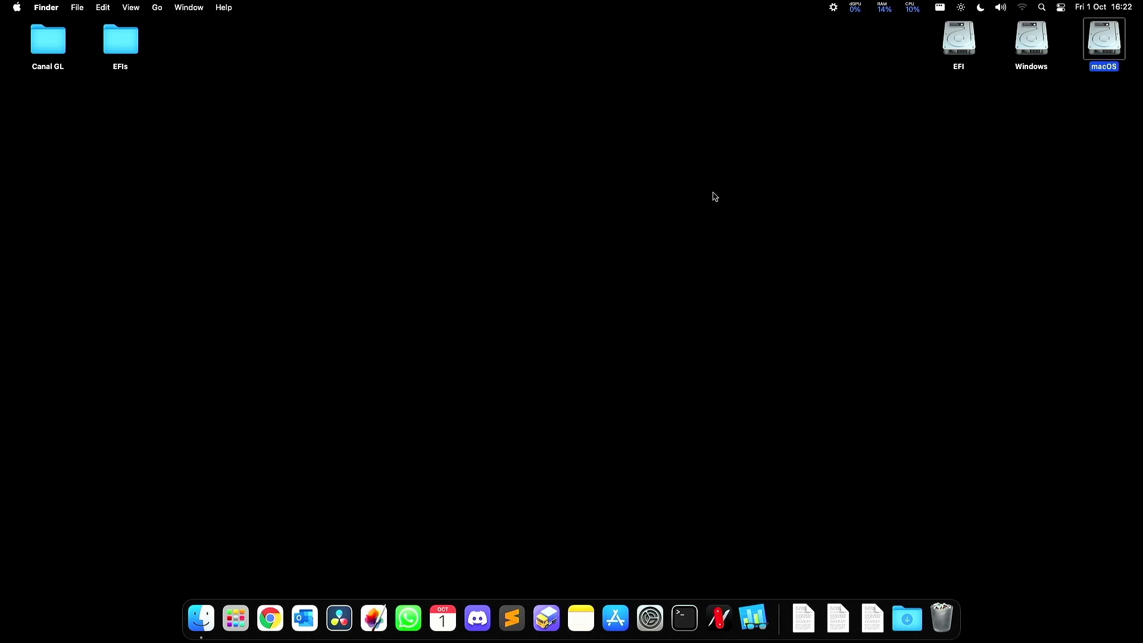
Move the EFI folder at the root of the EFI volume to the Trash, keeping EFI copy and SysReport.
left_click(452, 177)
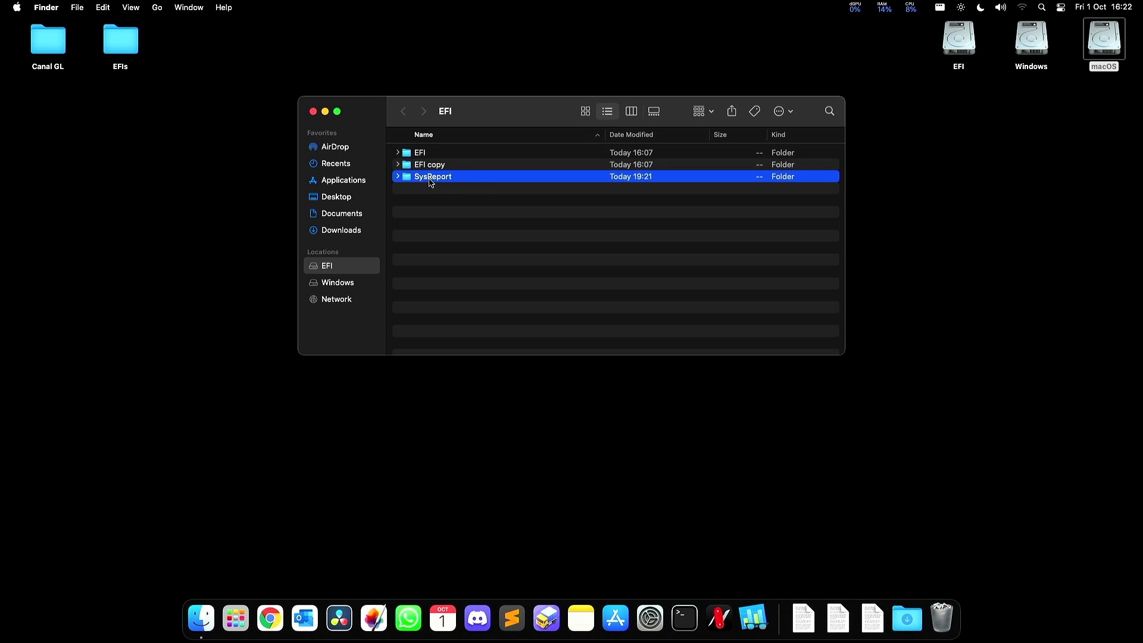
left_click(431, 153)
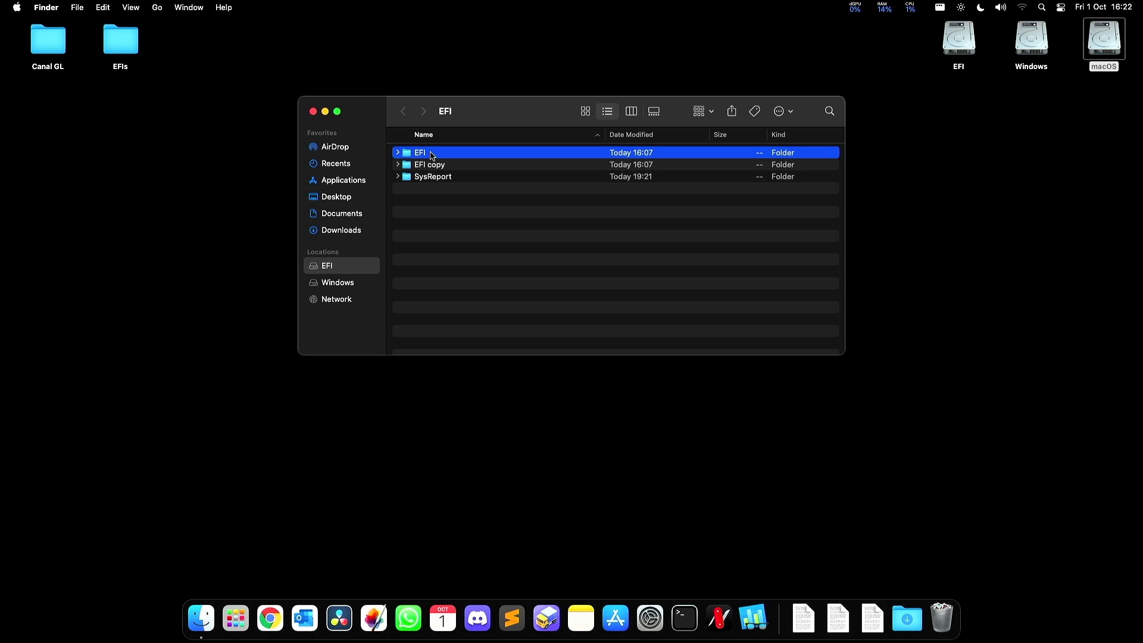
left_click(433, 164)
left_click(434, 156)
key("super+BackSpace")
Rename the EFI copy folder as EFI.
key("Return")
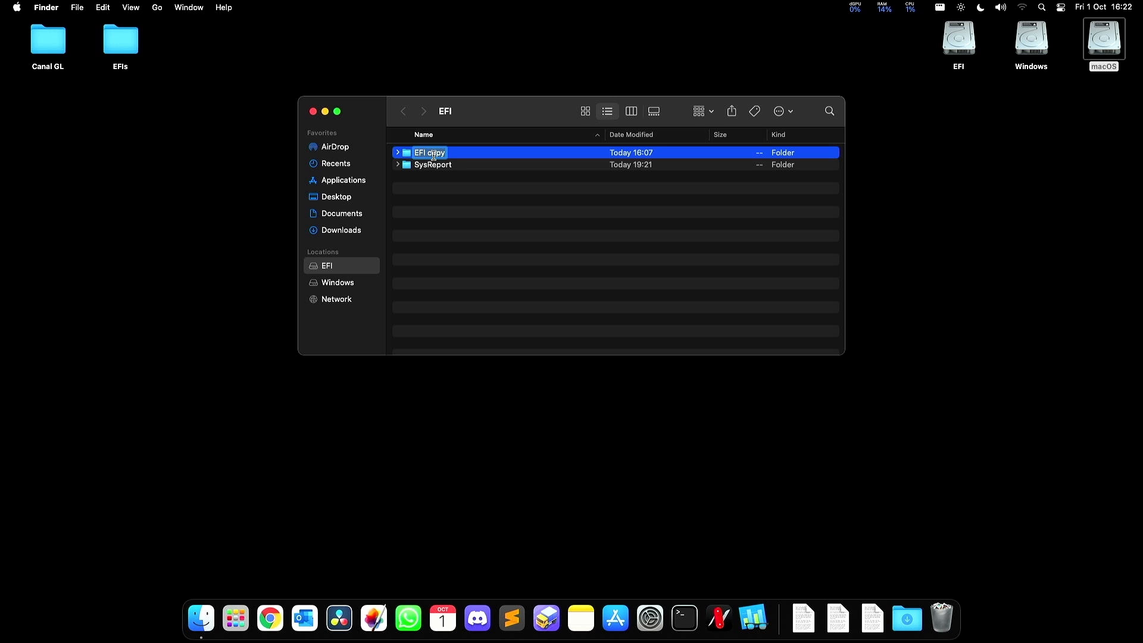
key("Right")
key("BackSpace")
key("BackSpace")
key("BackSpace")
key("BackSpace")
key("BackSpace")
key("Return")
Copy DSDT.aml from the ACPI folder inside SysReport to the desktop.
double_click(439, 167)
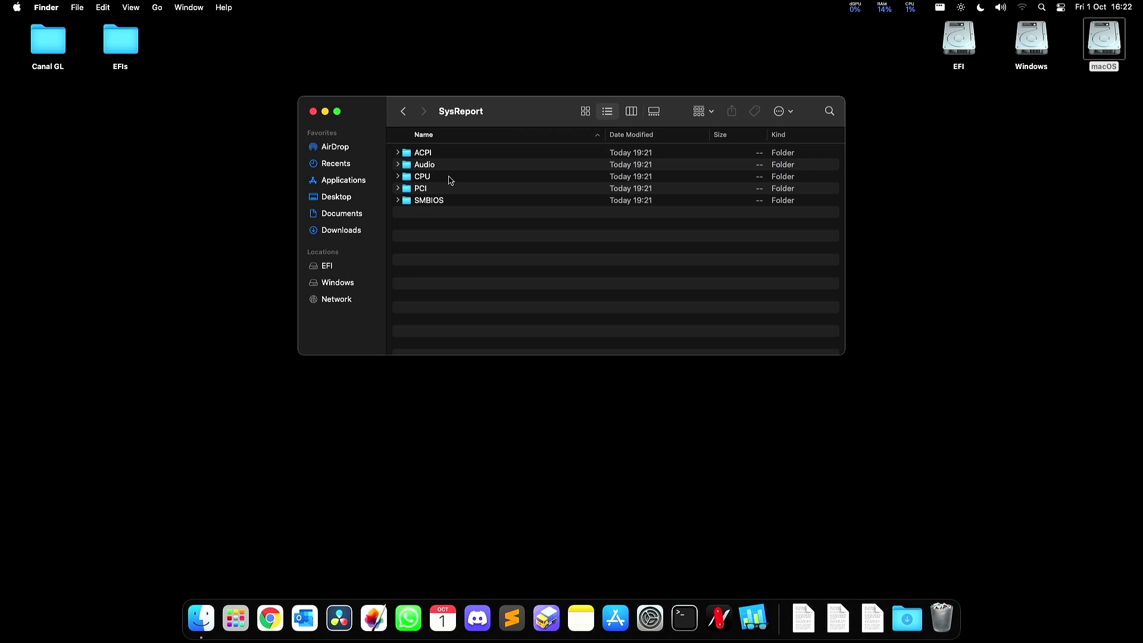
left_click(427, 155)
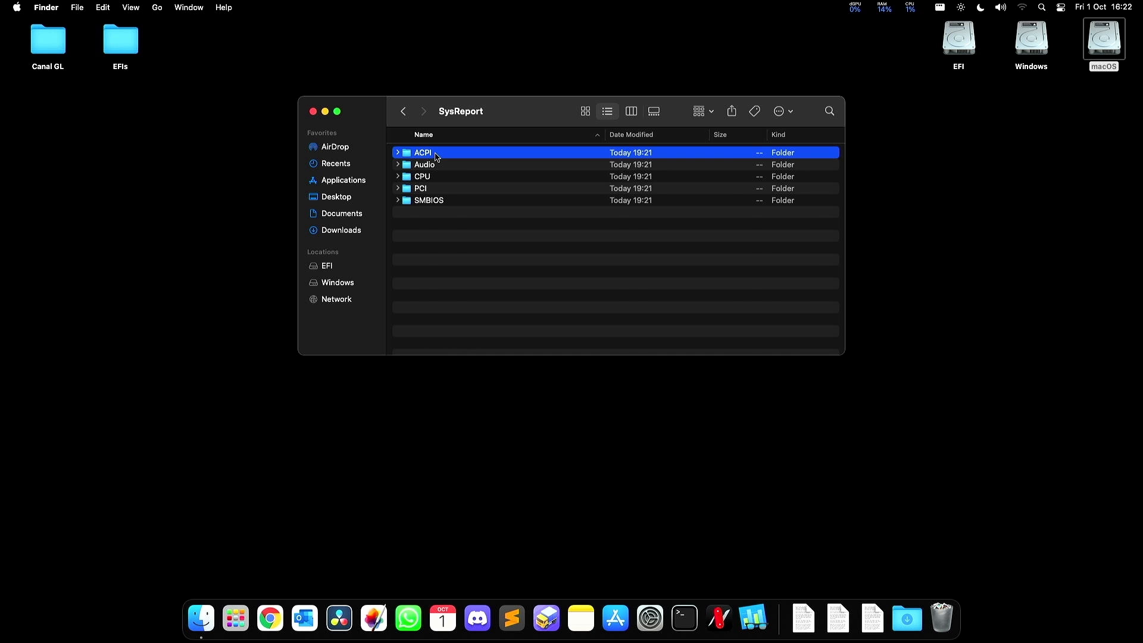
double_click(437, 156)
scroll(495, 265, "down", 3)
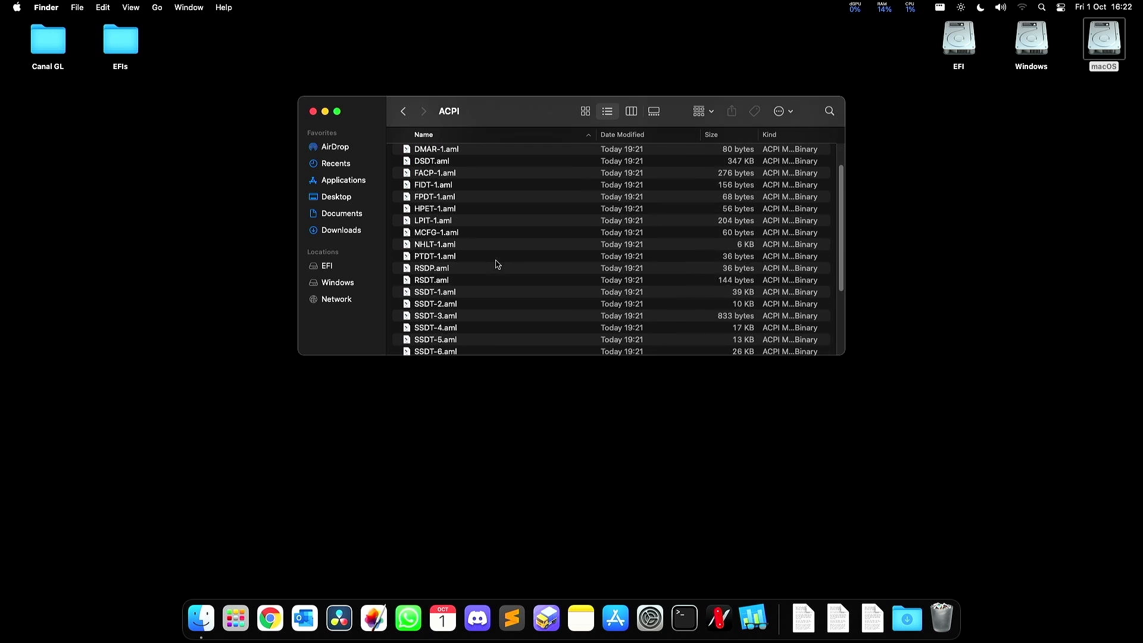
scroll(491, 273, "up", 5)
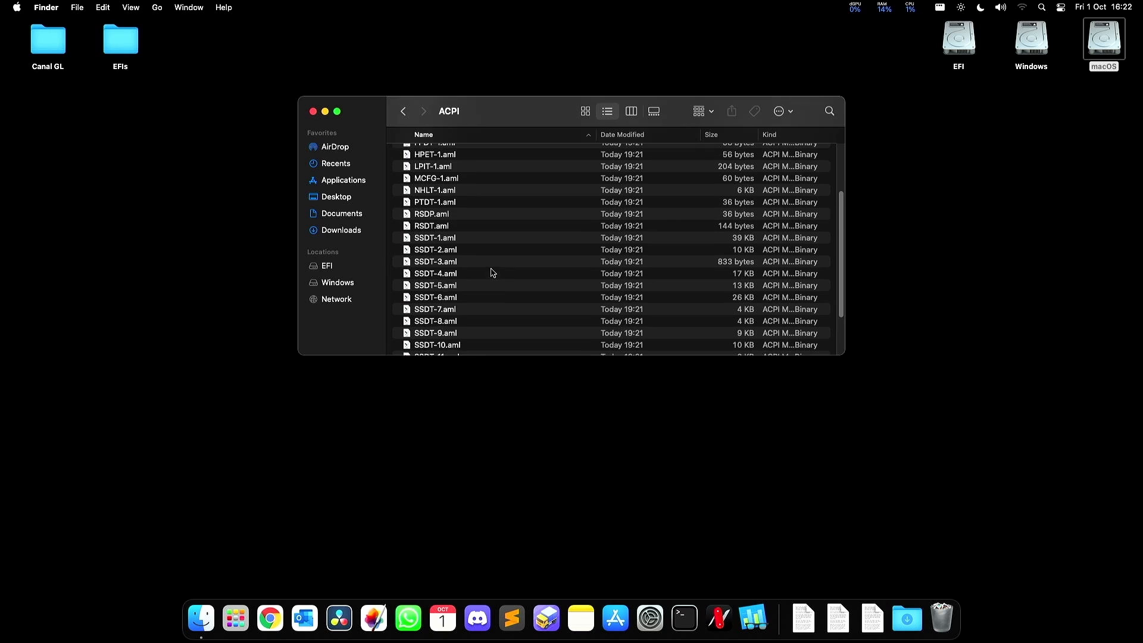
left_click(441, 201)
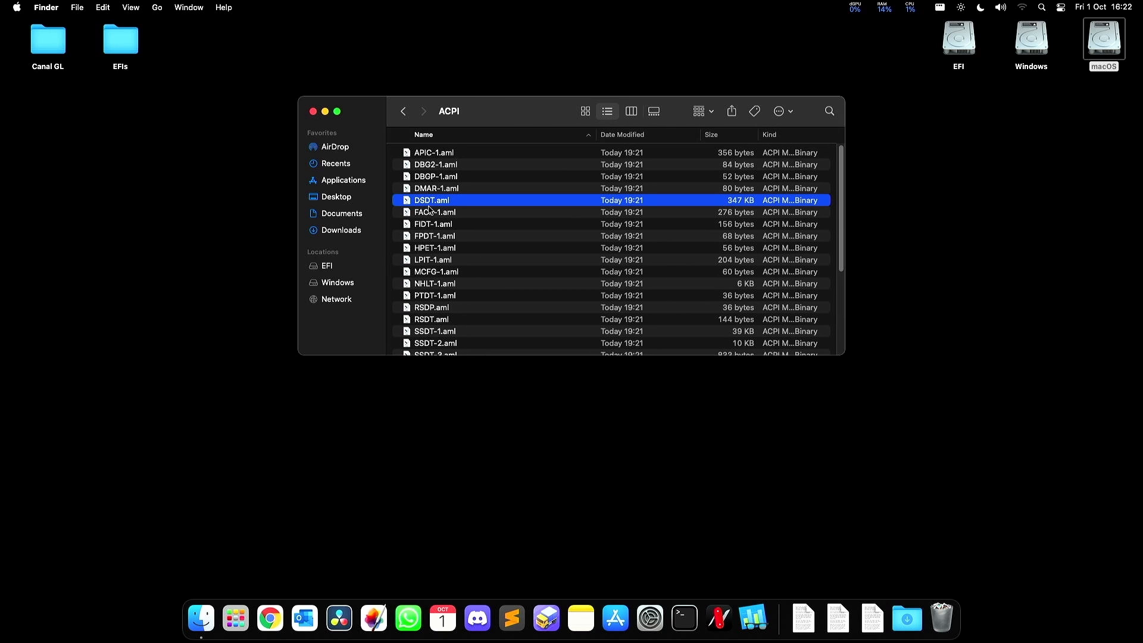
left_click_drag(441, 206, 209, 214)
Move the SysReport folder at the root of the EFI volume to the Trash and close the window.
key("super+Up")
key("super+Up")
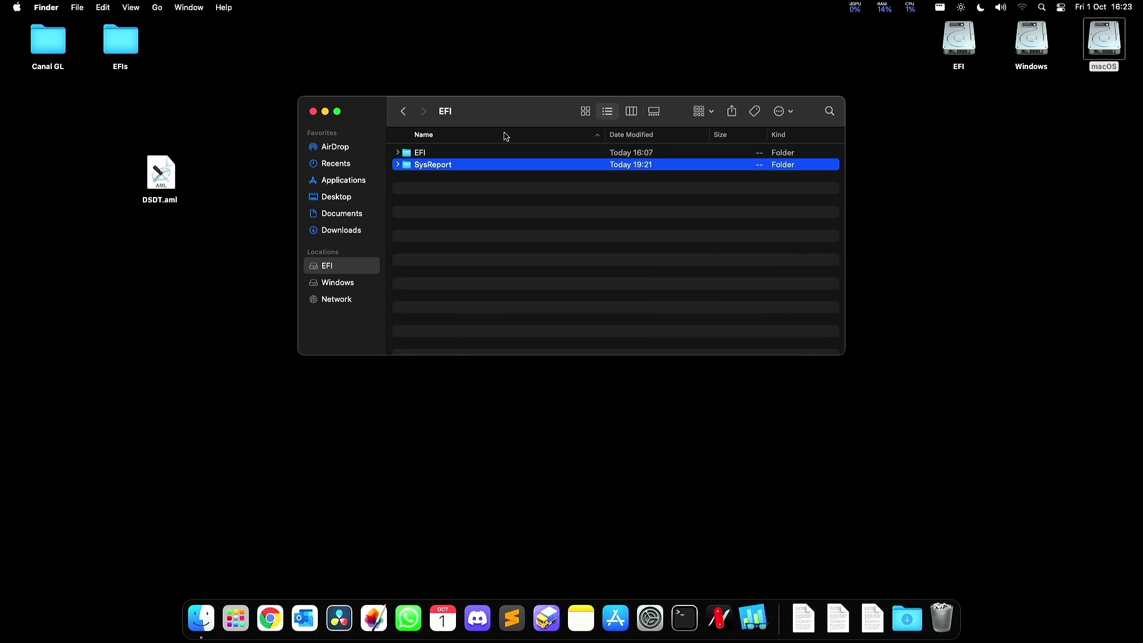
key("super+BackSpace")
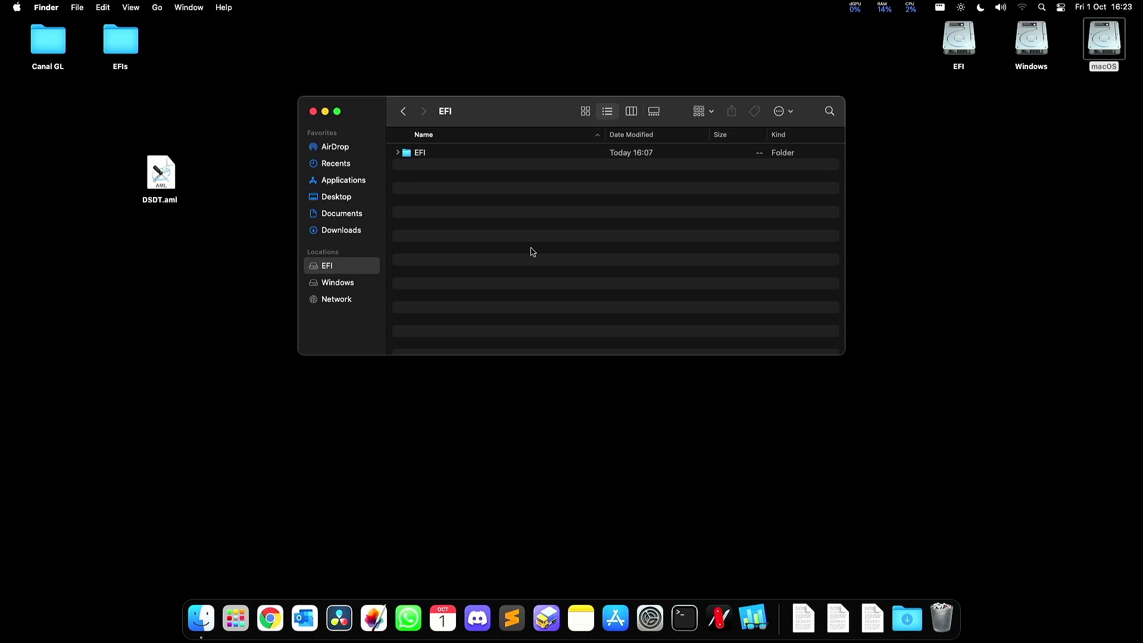
key("super+w")
Empty the Trash.
left_click(942, 618)
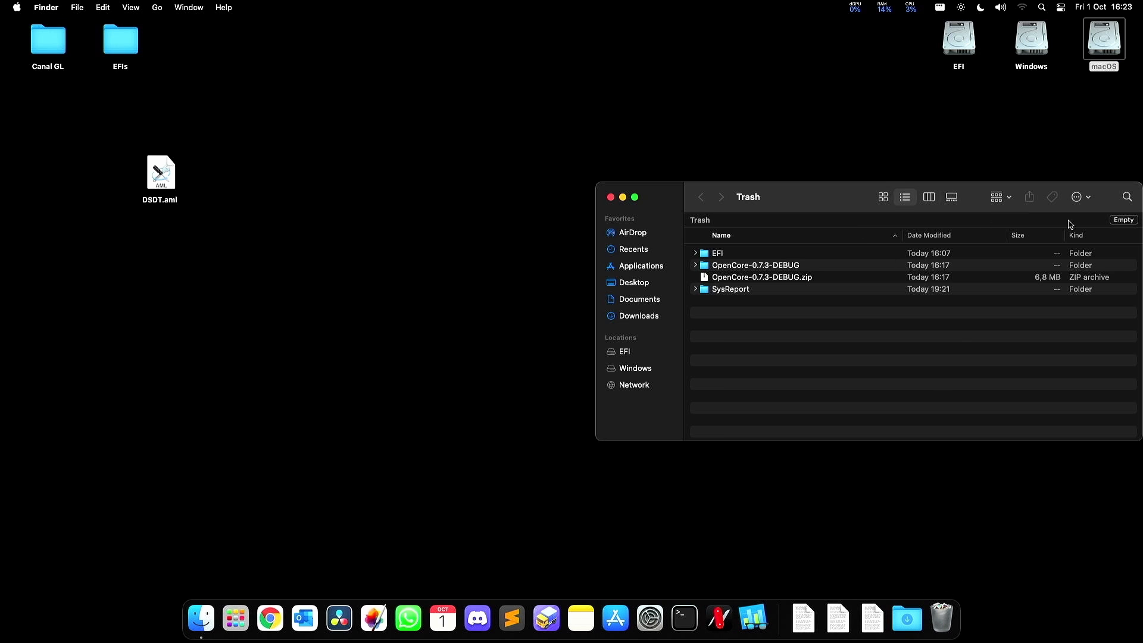
left_click(1130, 221)
left_click(497, 293)
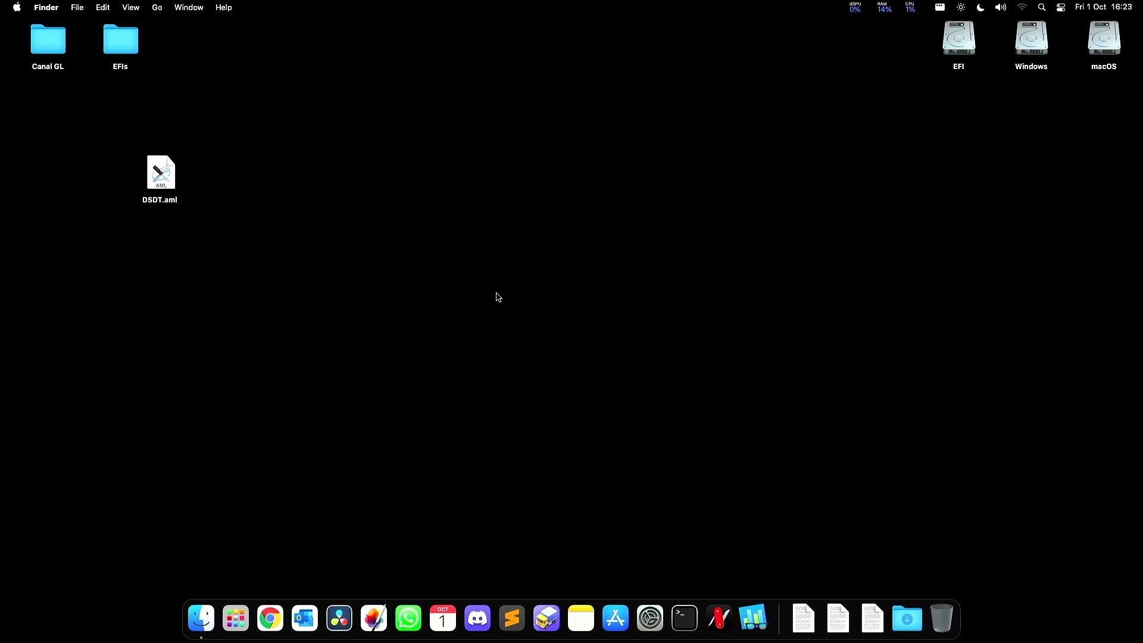
Switch to Chrome, search the web for ssdttime and open the corpnewt/SSDTTime repository on GitHub.
left_click(270, 618)
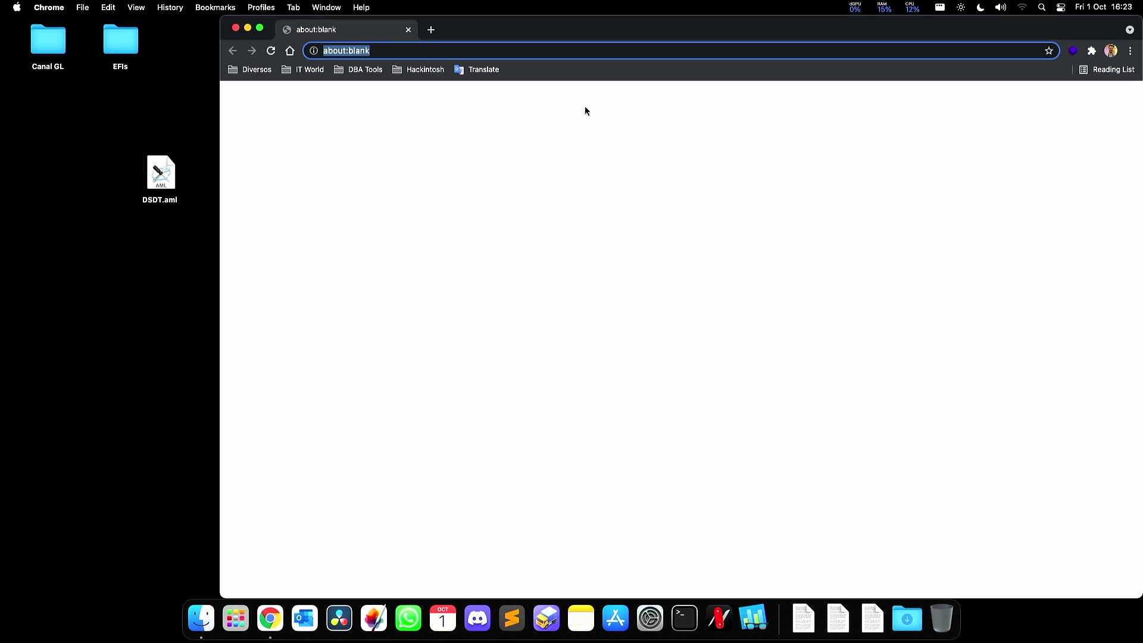
type("ssdttime")
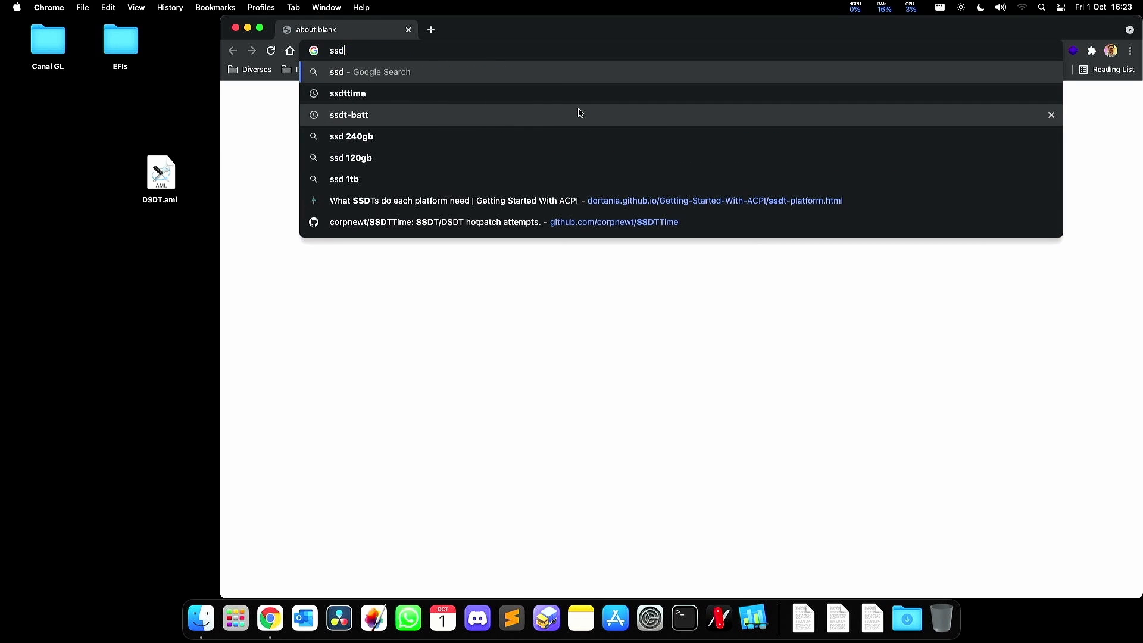
key("Return")
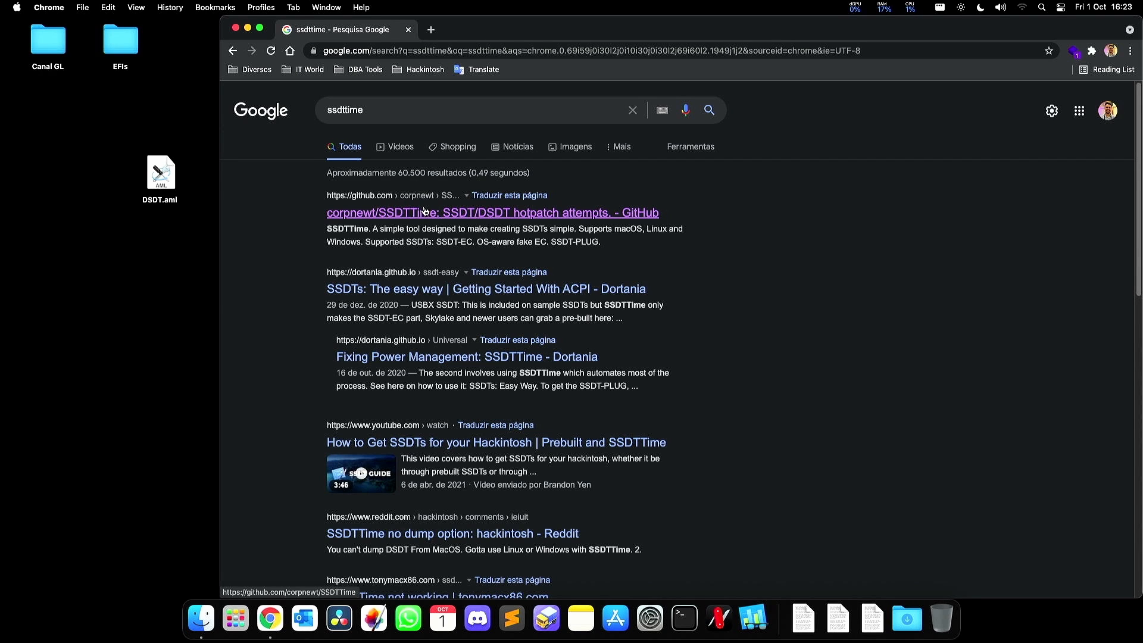
left_click(424, 212)
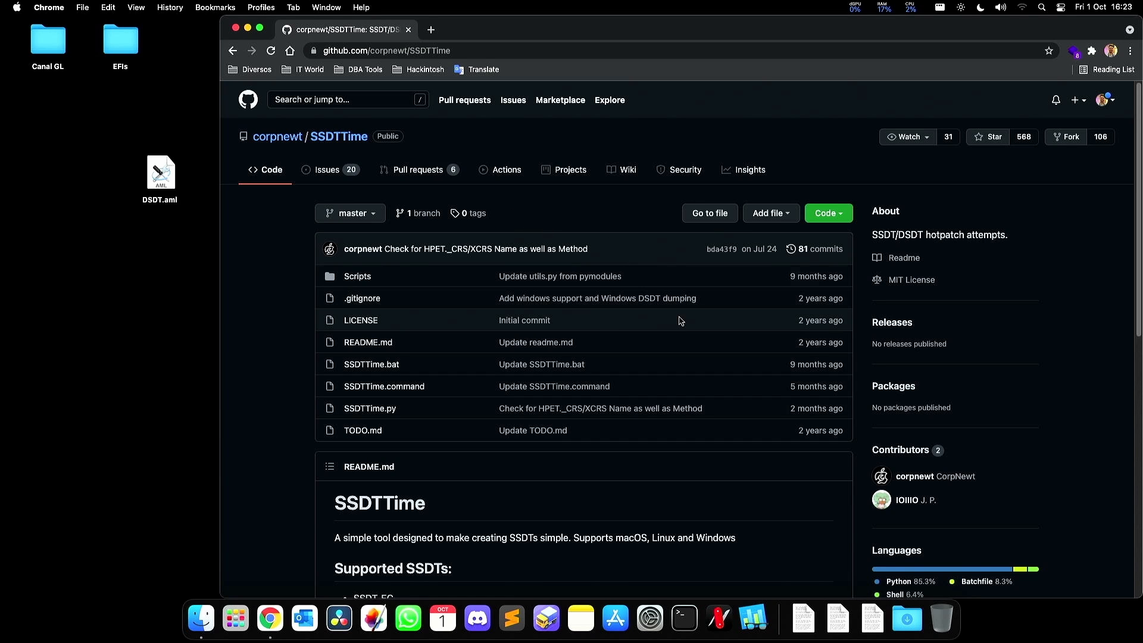
Download the SSDTTime repository as a ZIP archive and hide the browser.
scroll(768, 329, "down", 1)
scroll(767, 329, "down", 1)
left_click(828, 191)
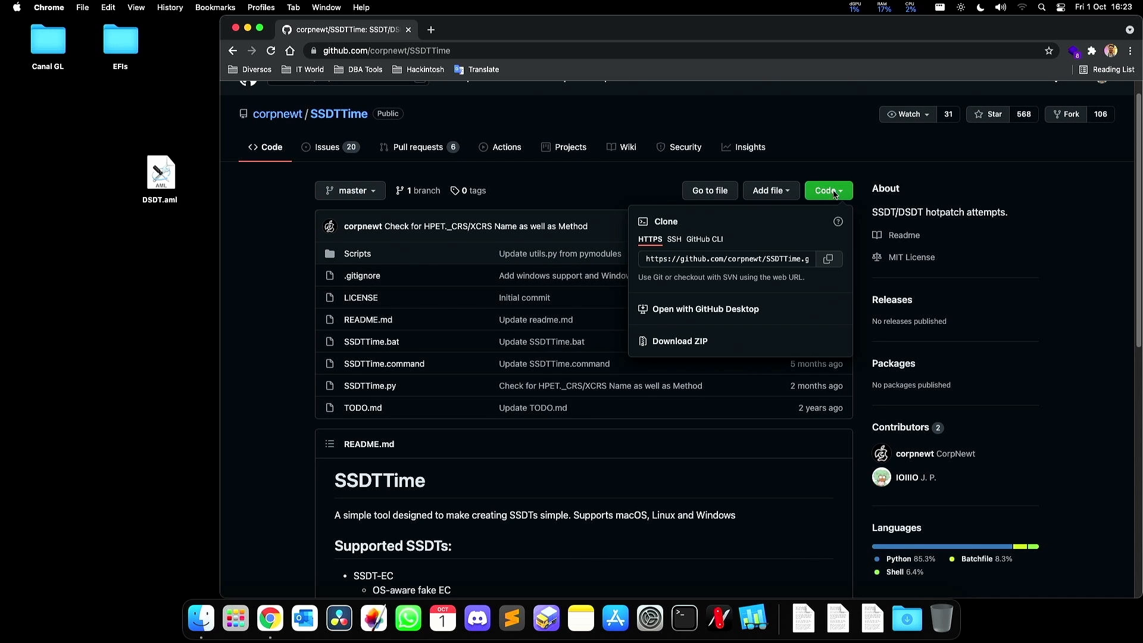
left_click(684, 344)
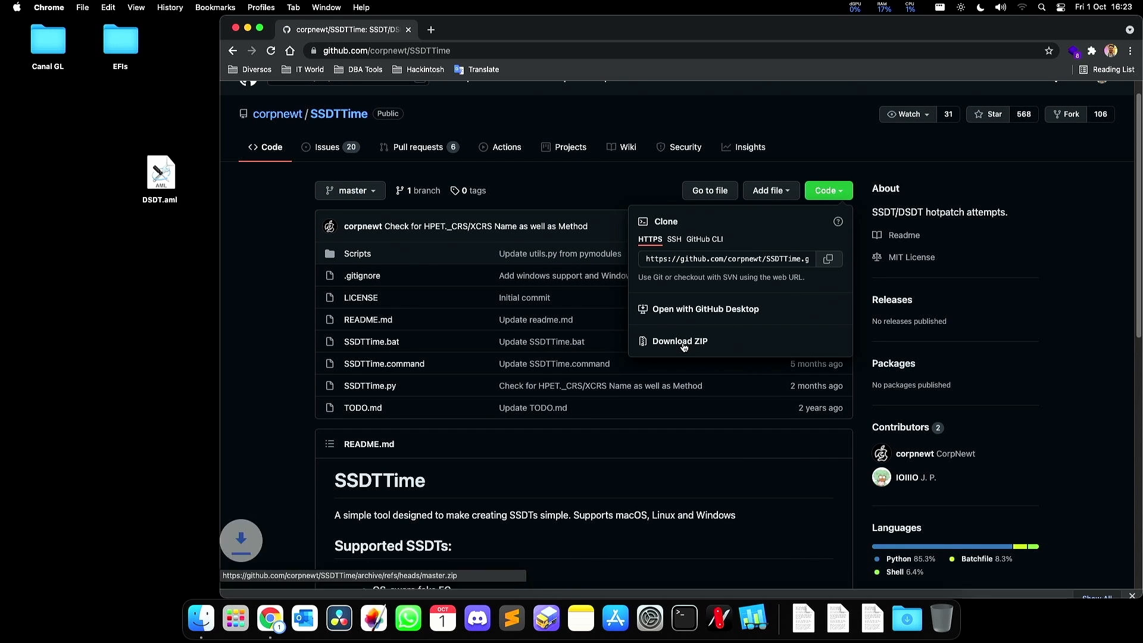
key("super+h")
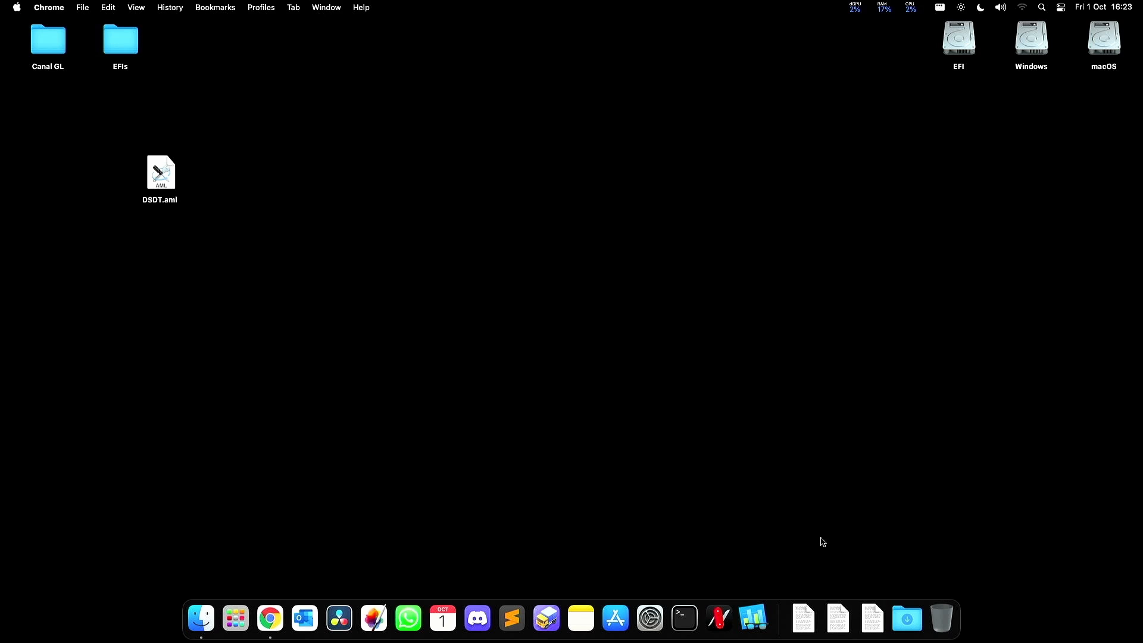
Extract SSDTTime-master.zip in the Downloads folder and open the extracted SSDTTime-master folder.
left_click(909, 615)
left_click(927, 572)
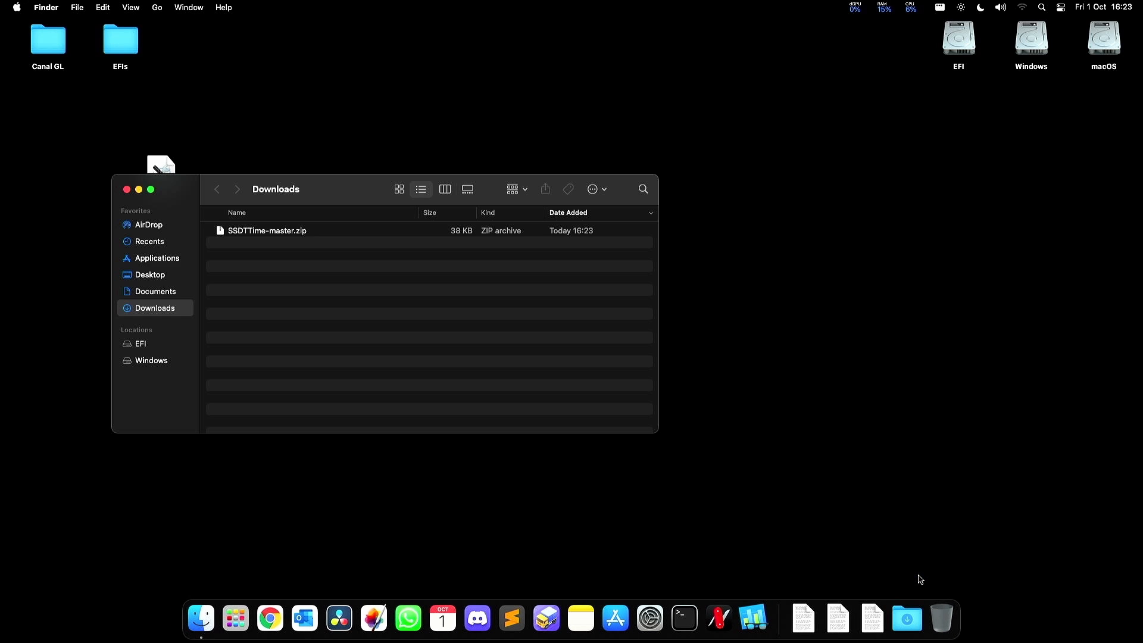
left_click(465, 246)
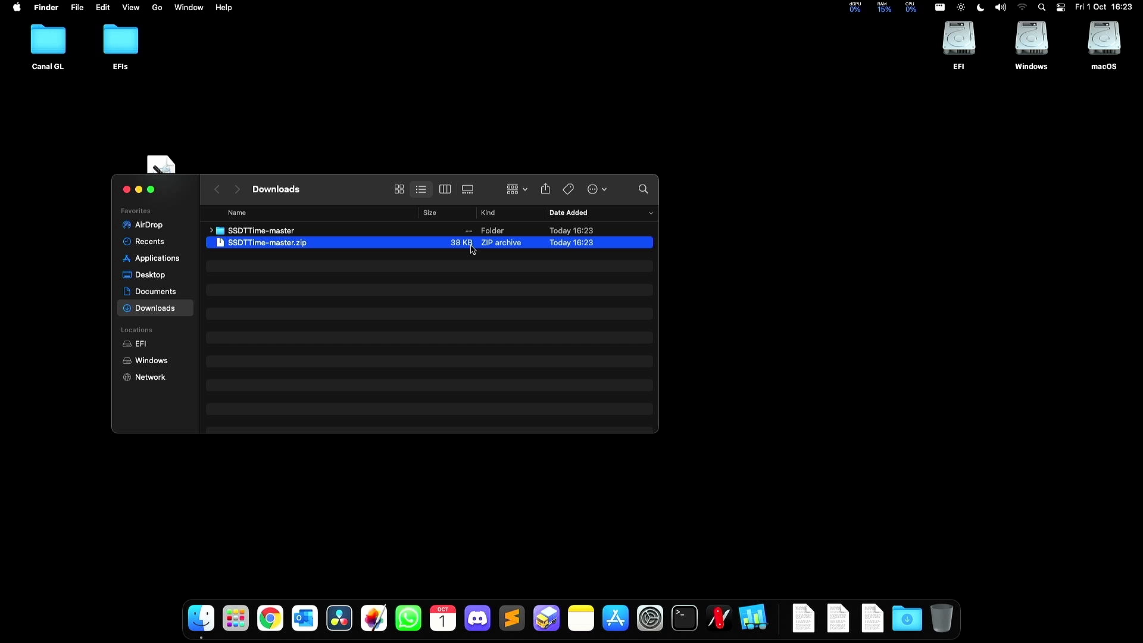
key("Up")
key("super+Down")
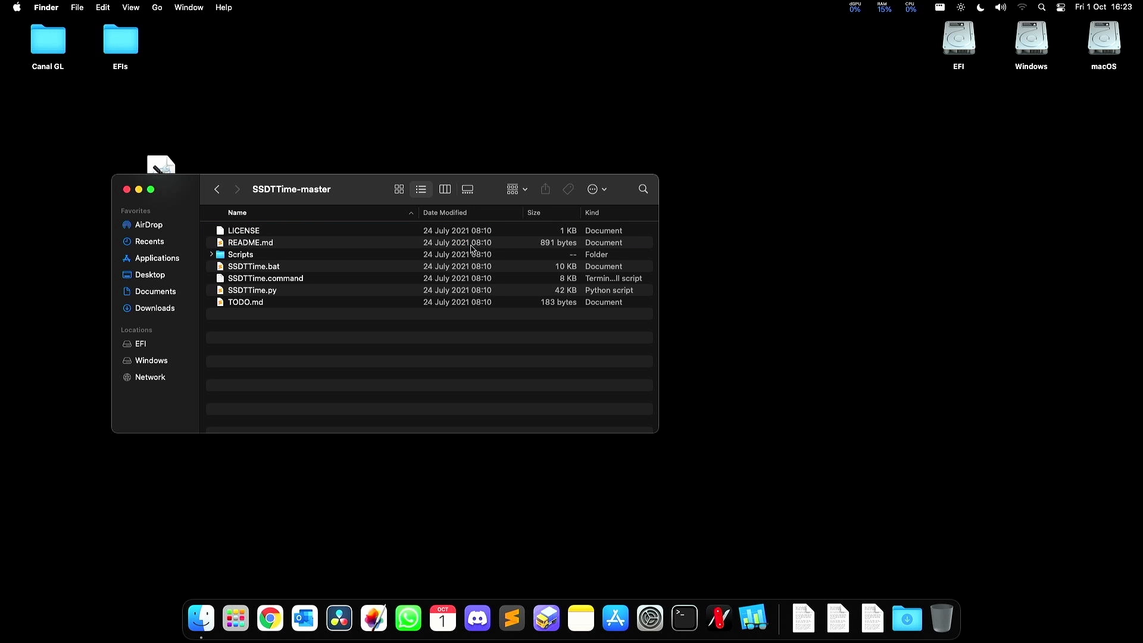
Run SSDTTime.command from the SSDTTime-master folder, allow the unverified script to open, and position its Terminal window clear of the desktop's DSDT.aml.
left_click_drag(309, 190, 654, 105)
left_click(595, 193)
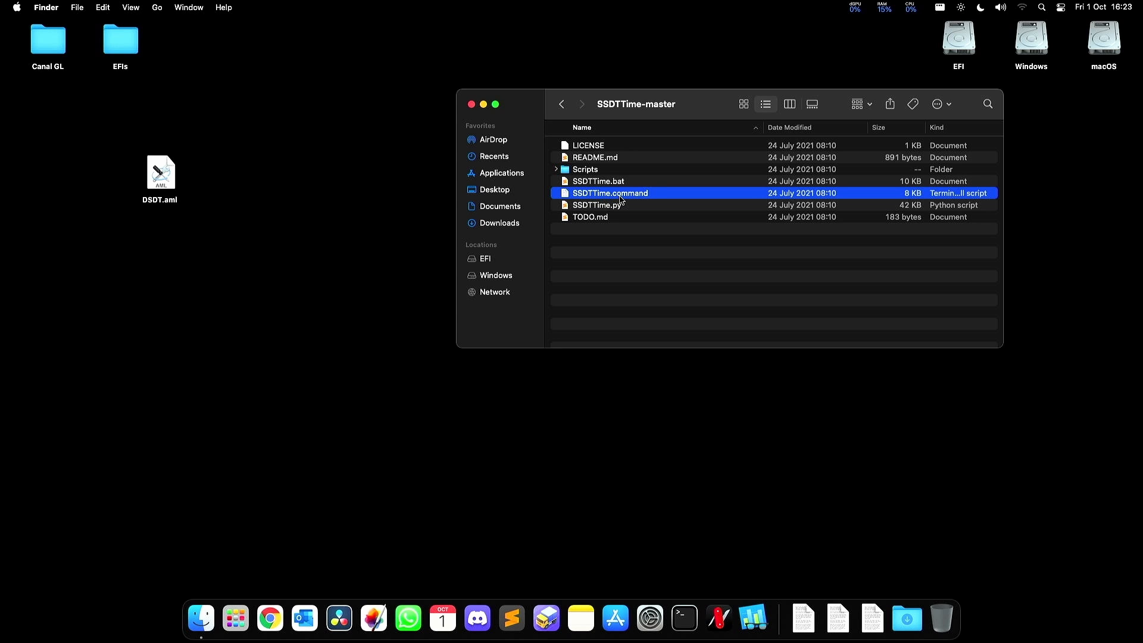
right_click(620, 200)
key("alt")
key("alt")
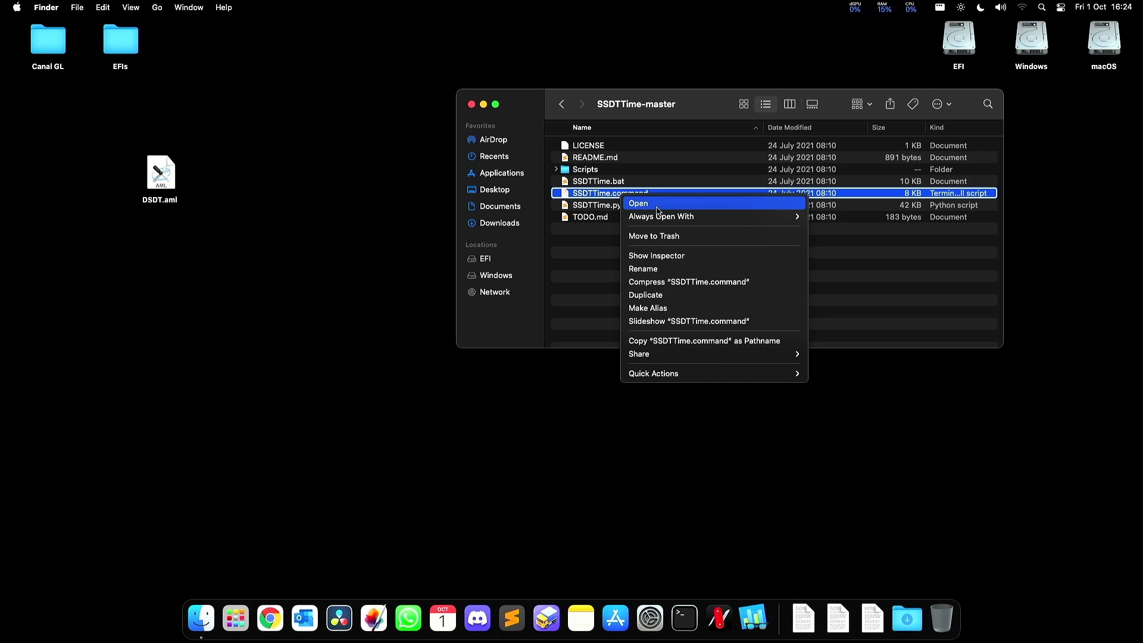
key("alt")
key("alt")
left_click(658, 204, "alt")
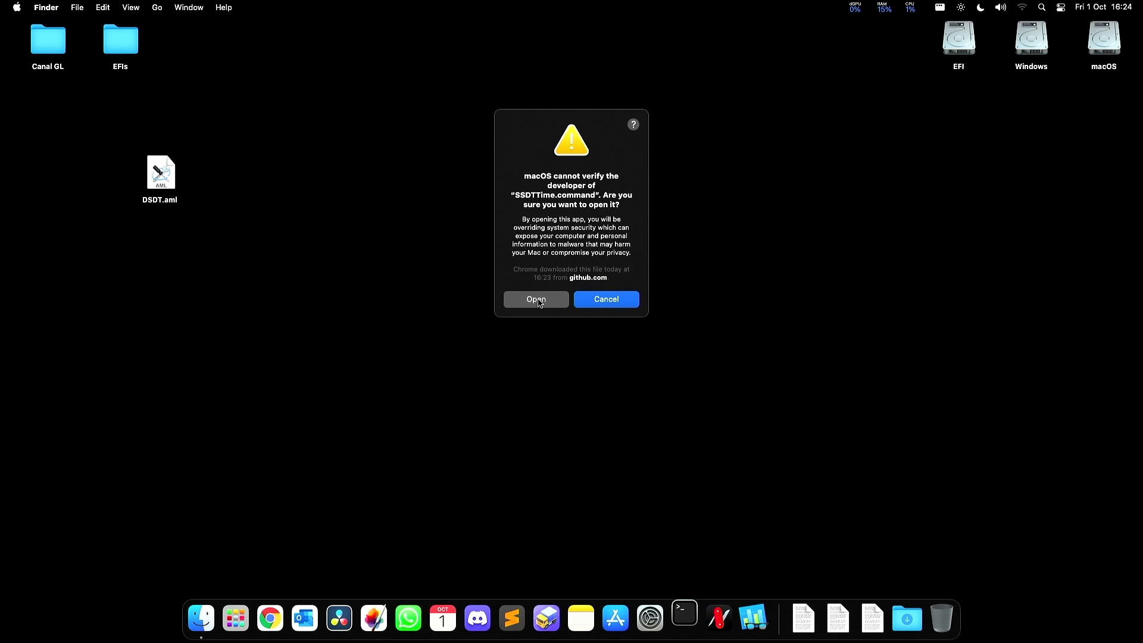
left_click(542, 301)
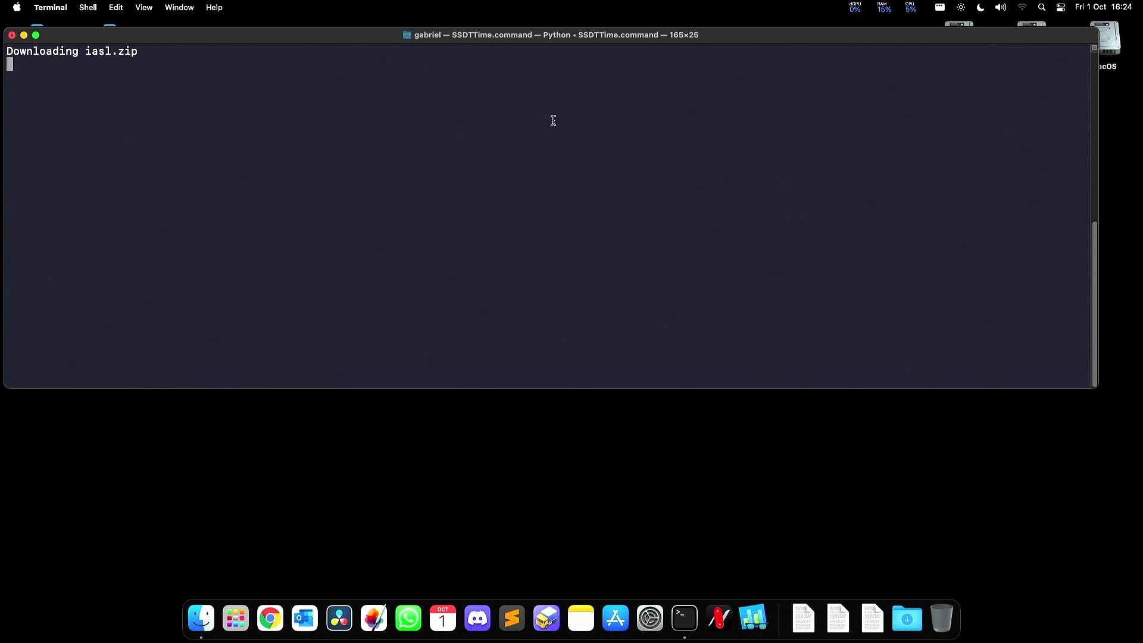
left_click_drag(579, 37, 593, 241)
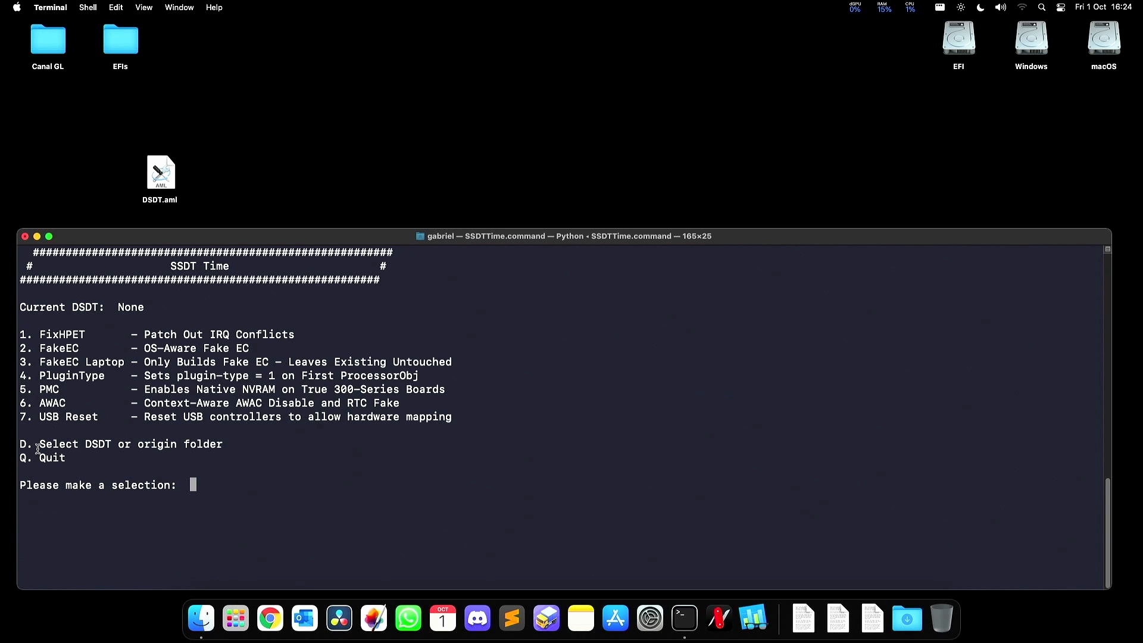
Load DSDT.aml from the desktop into SSDTTime with option D and check the Current DSDT path.
left_click_drag(22, 445, 222, 448)
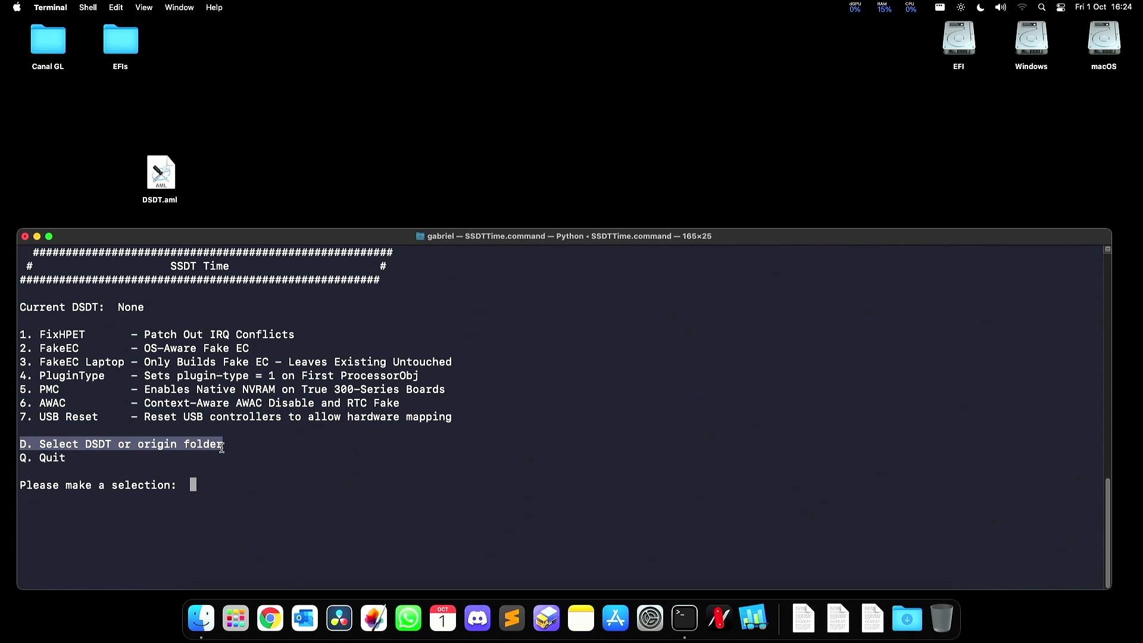
type("D")
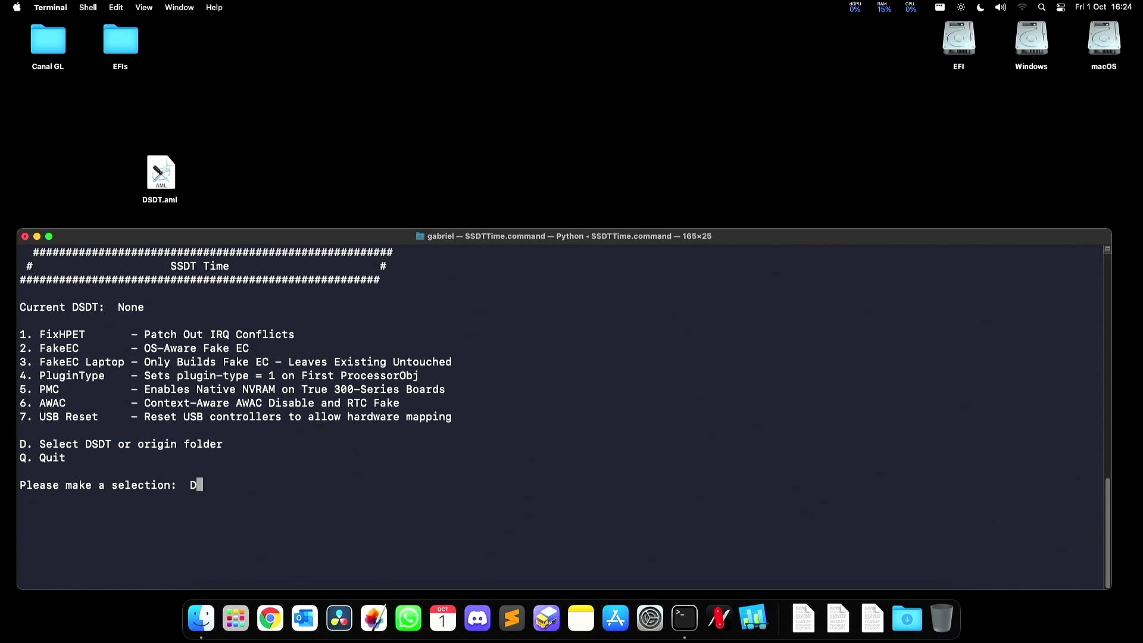
key("Return")
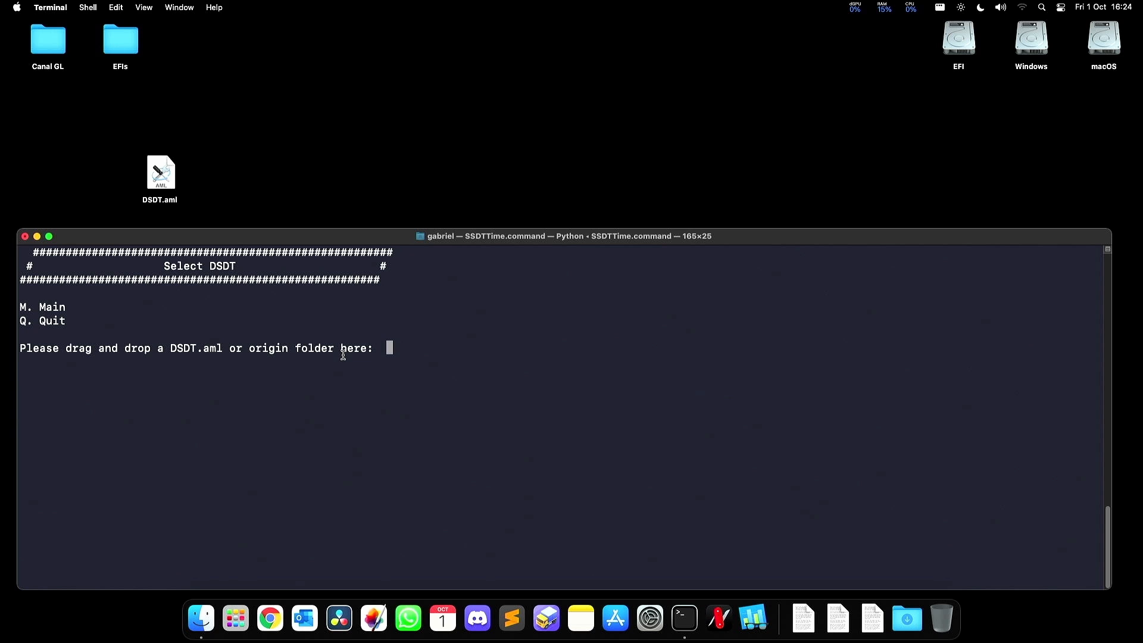
left_click(162, 178)
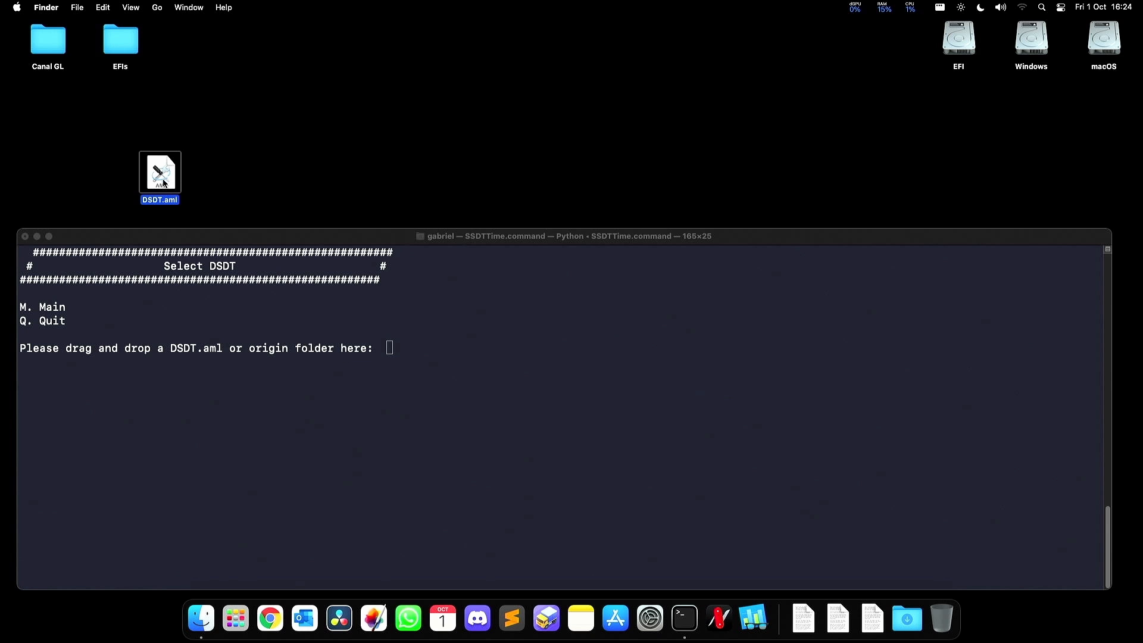
left_click_drag(164, 181, 451, 395)
left_click(450, 396)
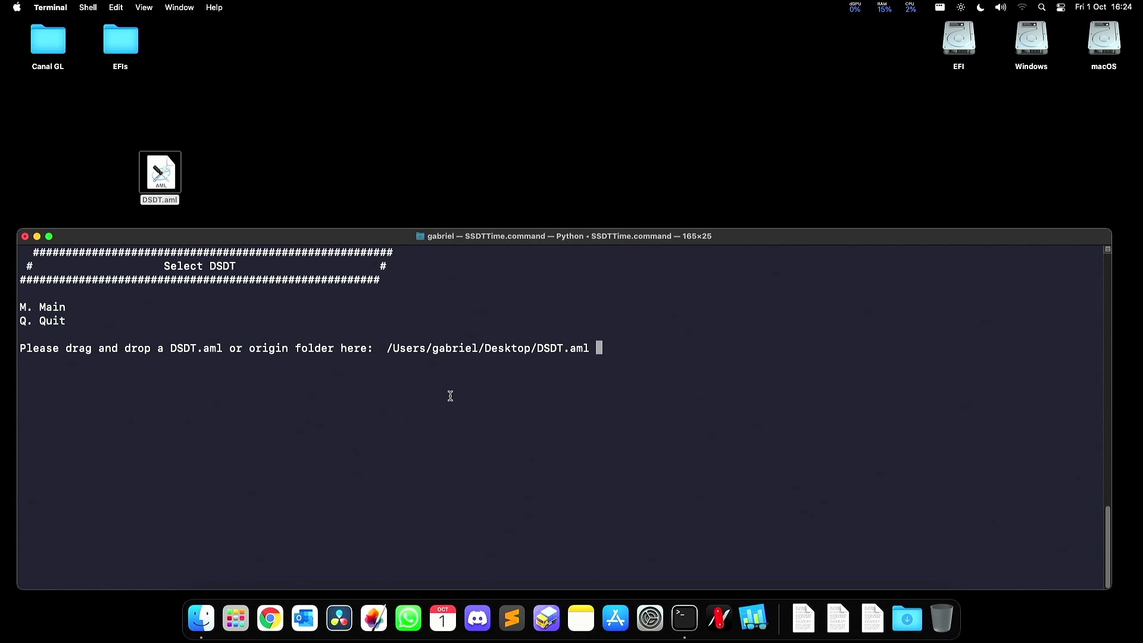
key("Return")
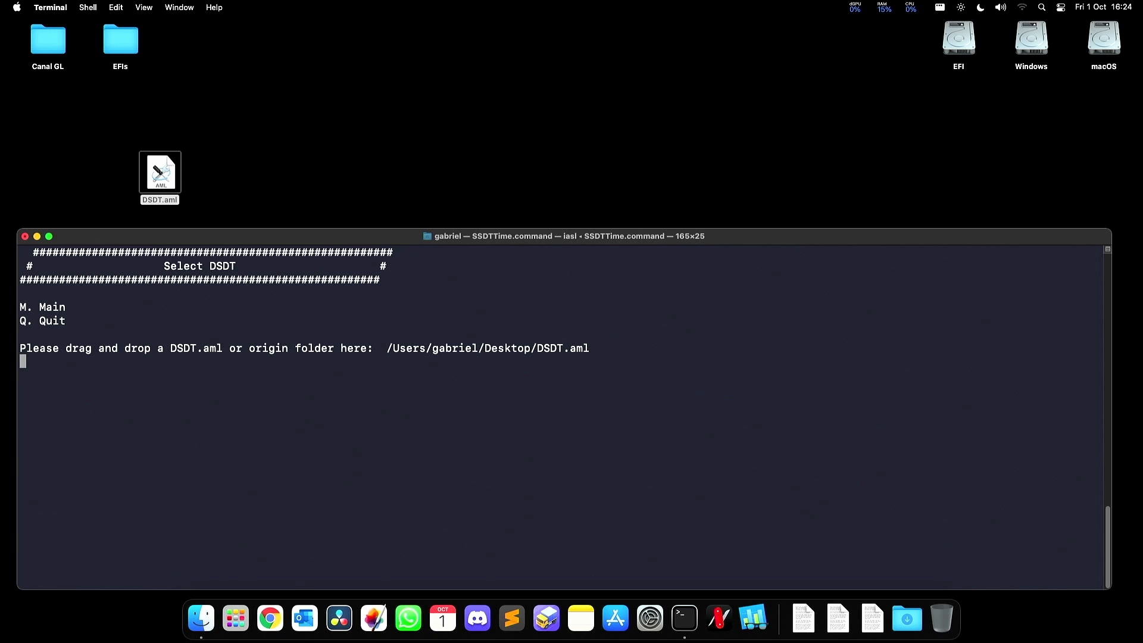
left_click_drag(18, 307, 318, 306)
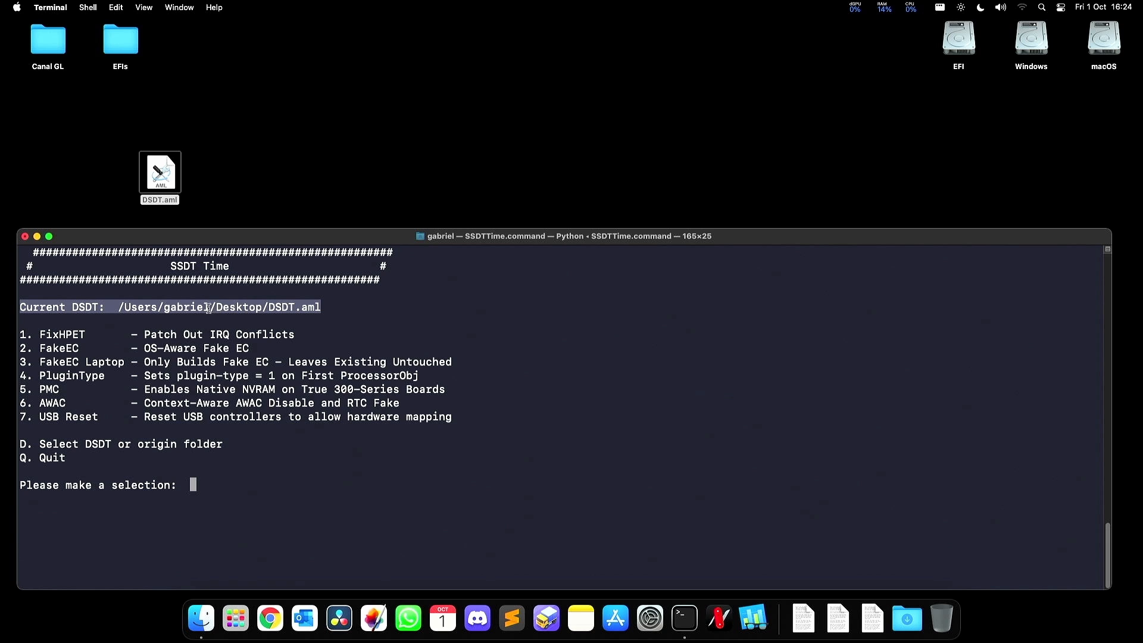
left_click_drag(118, 307, 321, 306)
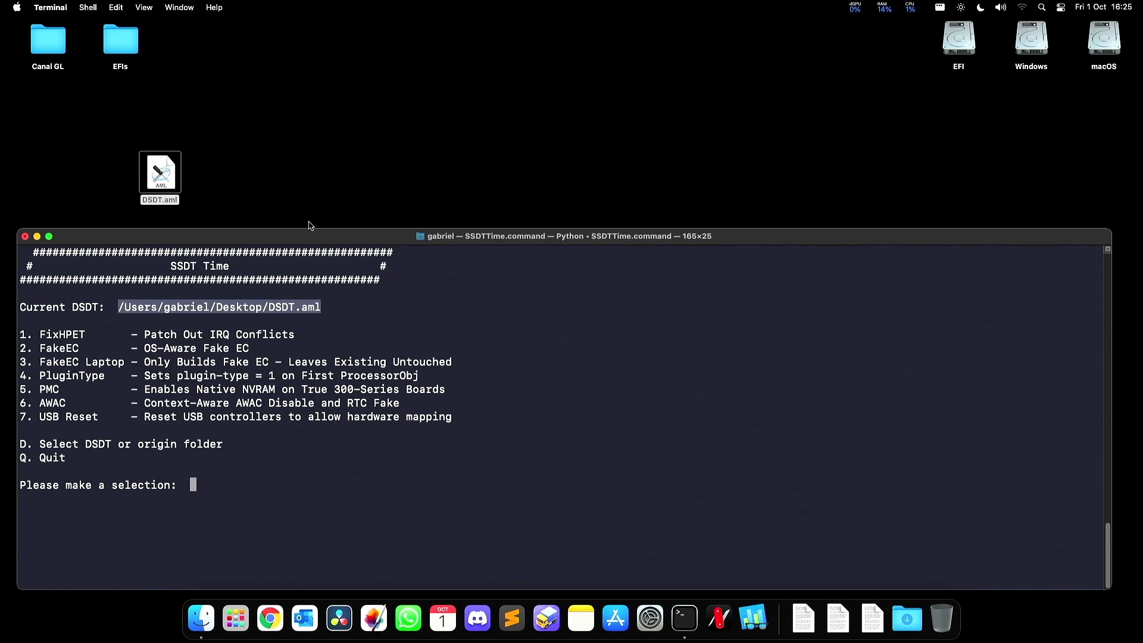
left_click(161, 173)
left_click(390, 314)
left_click(177, 456)
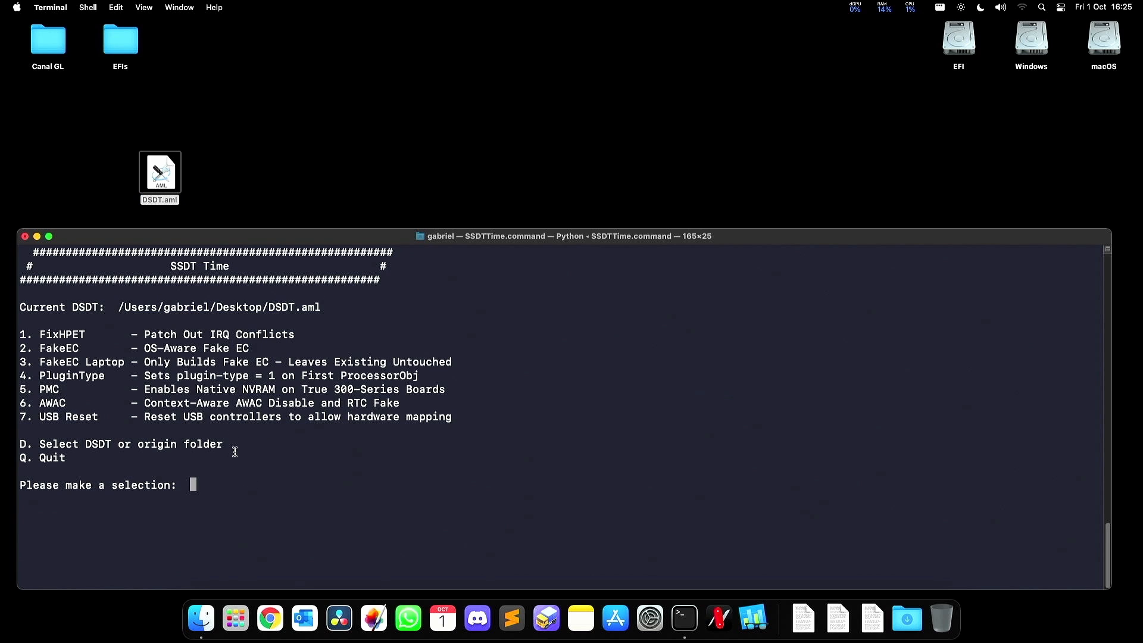
Run option 1, FixHPET, and accept the default option C to nullify only conflicting IRQs from legacy devices.
type("1")
left_click_drag(19, 335, 295, 329)
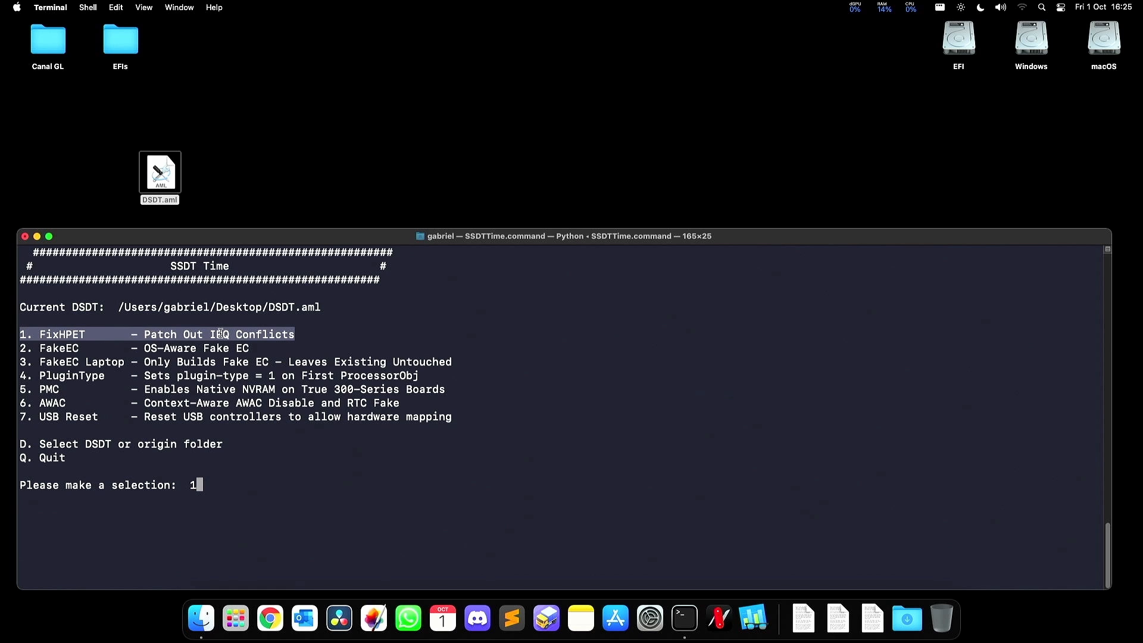
key("Return")
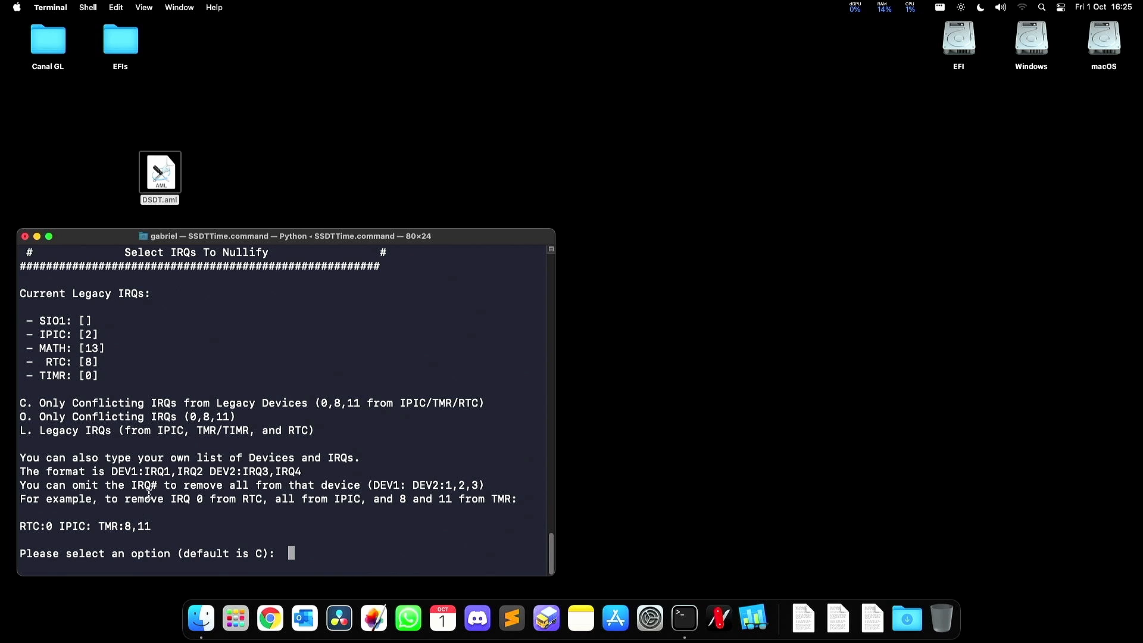
left_click_drag(182, 554, 263, 553)
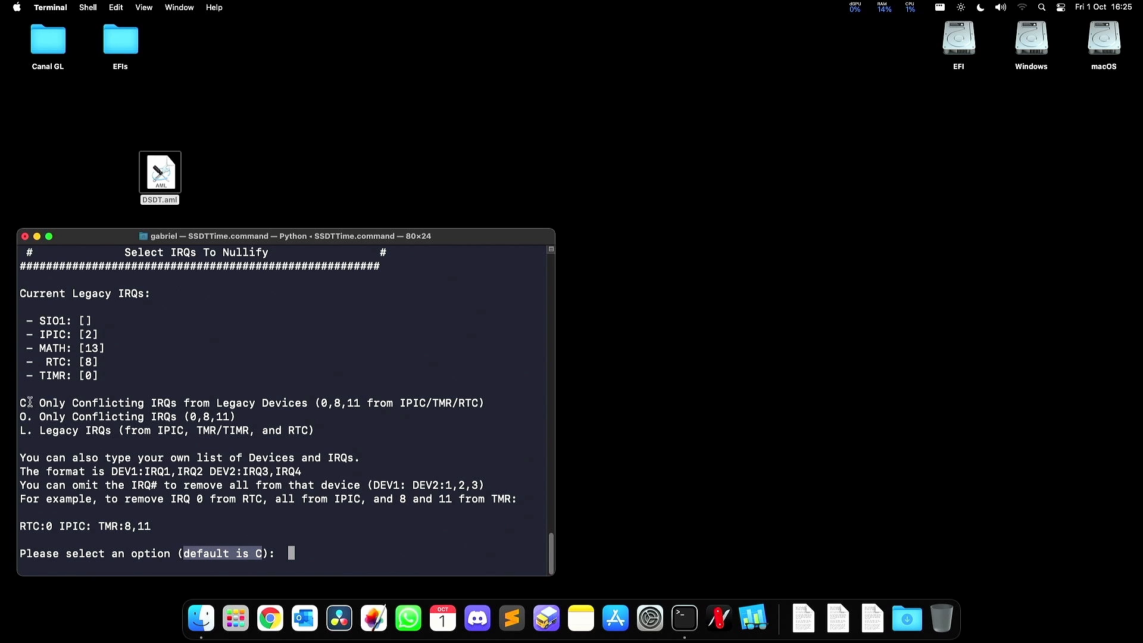
left_click_drag(21, 403, 496, 400)
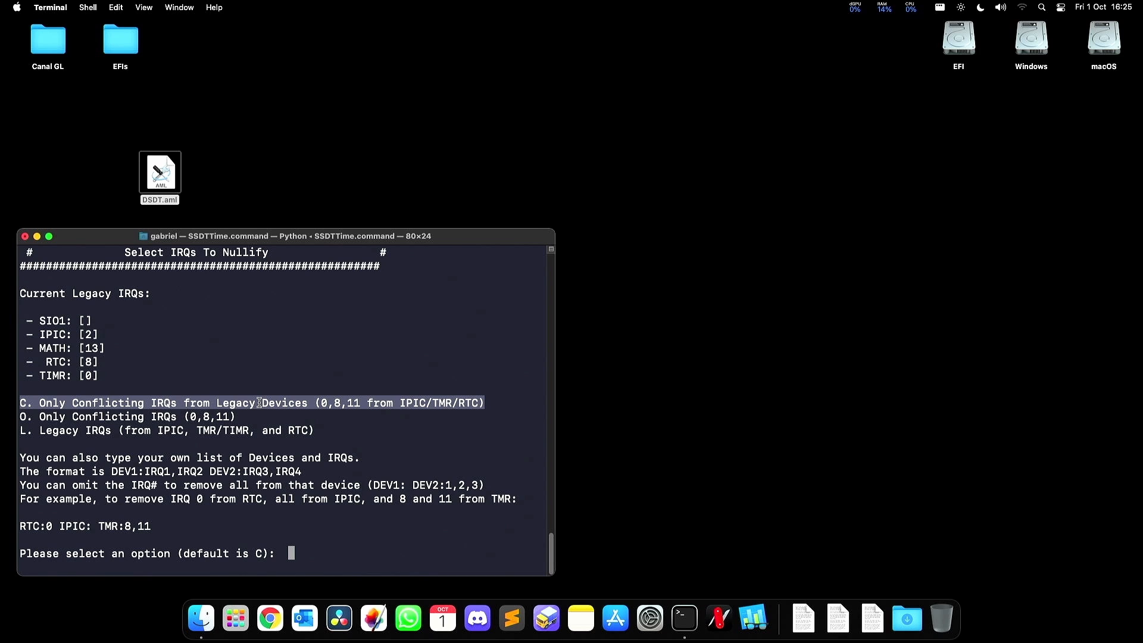
left_click(260, 402)
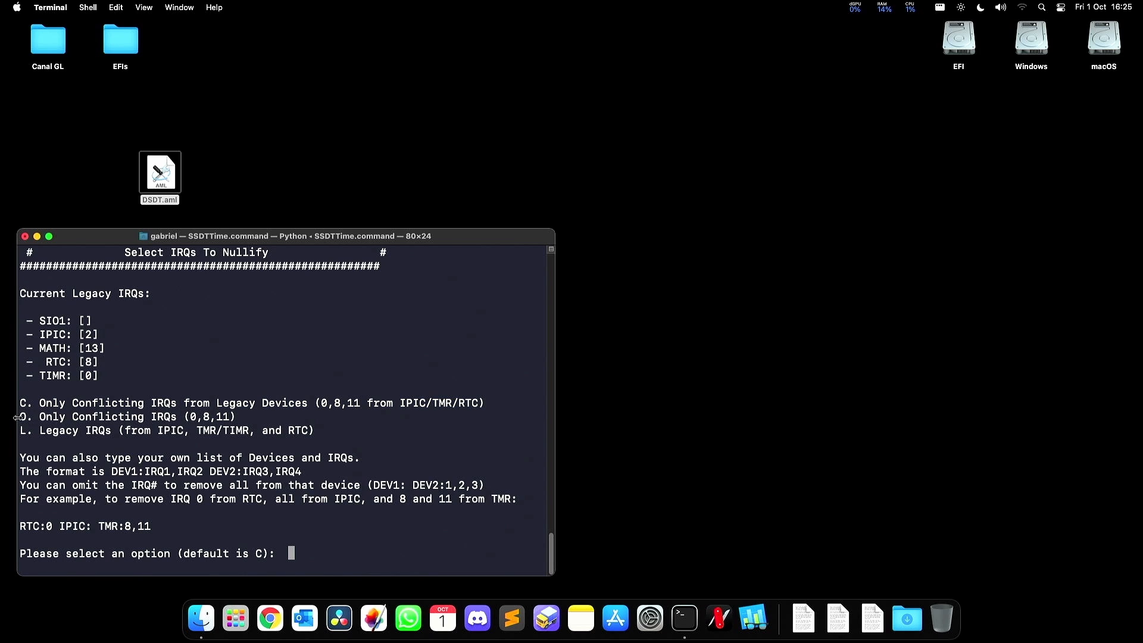
left_click_drag(17, 418, 326, 423)
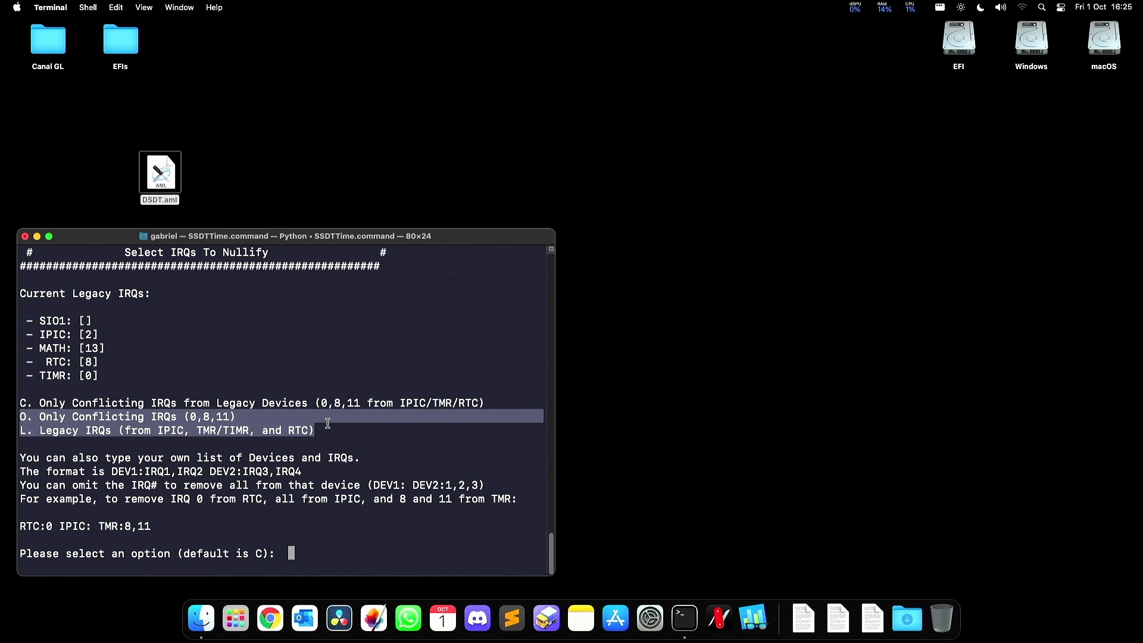
key("Return")
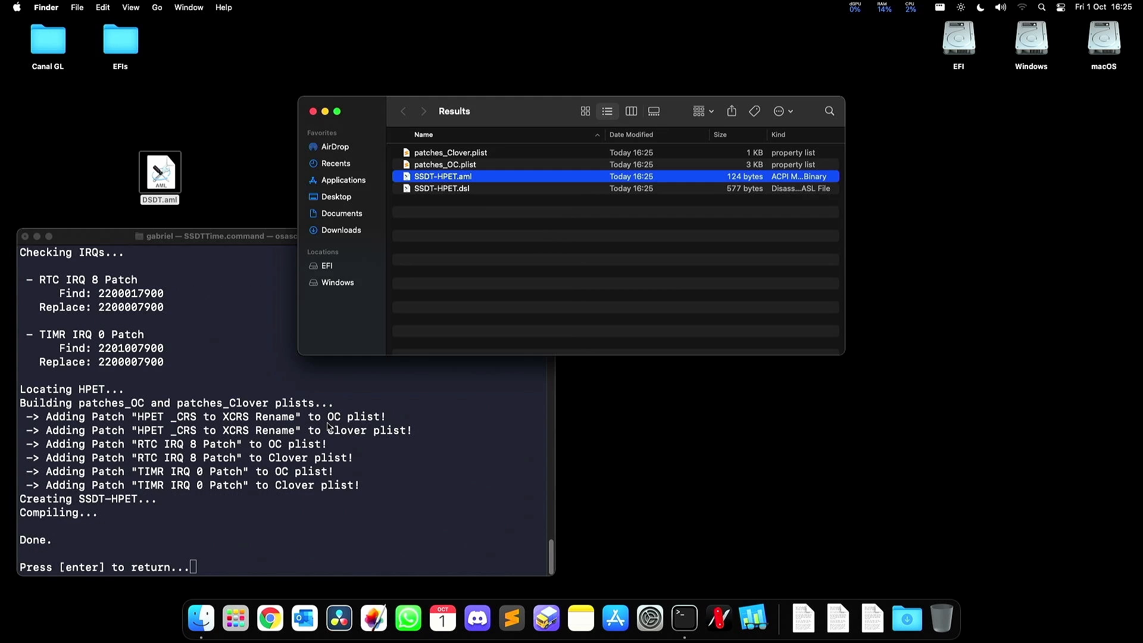
Move SSDT-HPET.aml from the Results folder to the desktop beside the EFIs folder.
left_click(476, 248)
left_click_drag(495, 112, 615, 121)
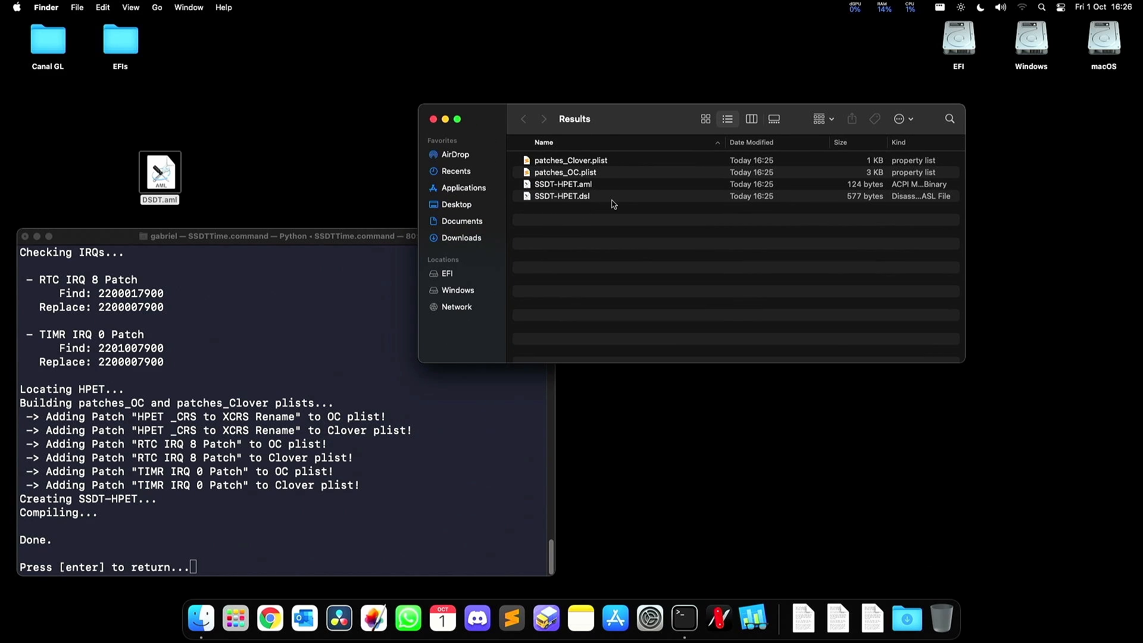
left_click(592, 185)
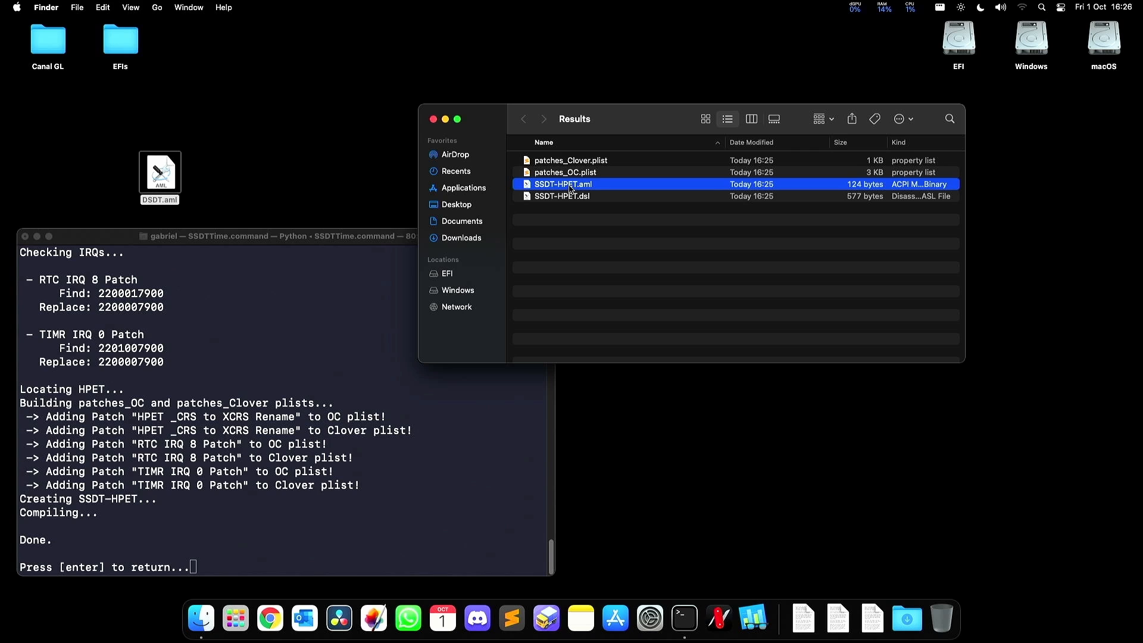
left_click_drag(541, 187, 242, 57)
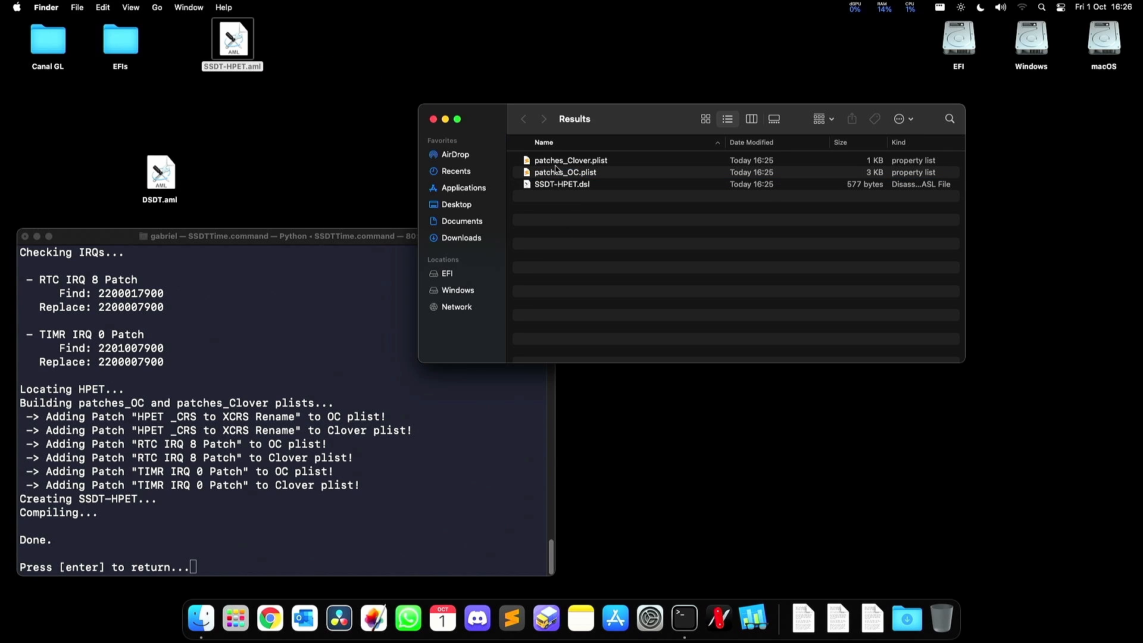
Move patches_OC.plist from the Results folder to the desktop below SSDT-HPET.aml, and close the folder window.
left_click(560, 172)
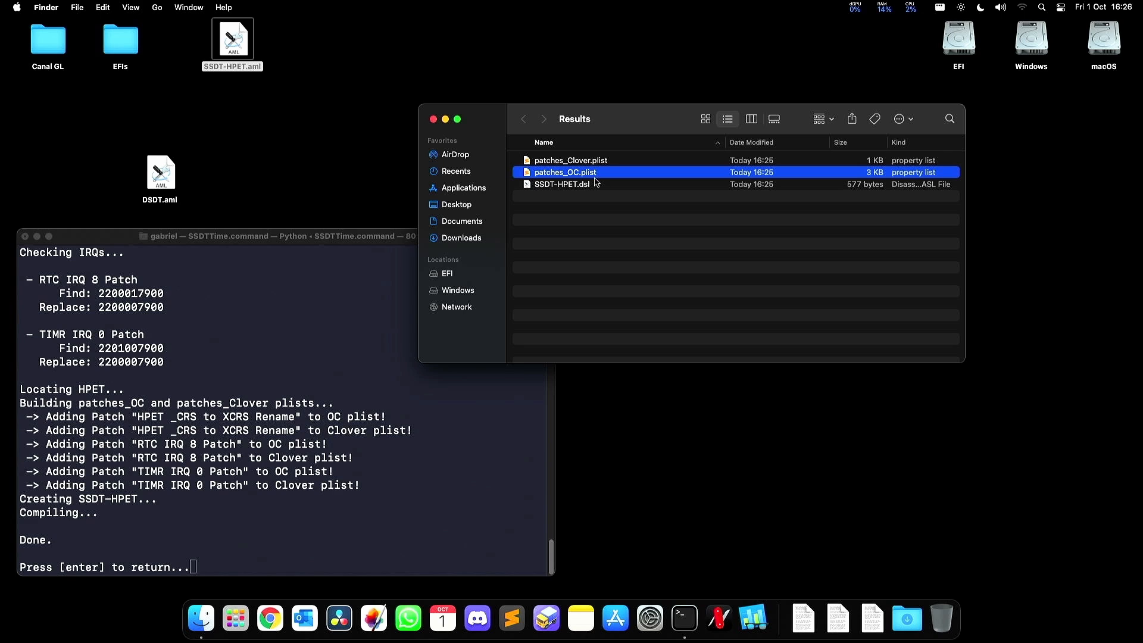
left_click_drag(572, 176, 456, 204)
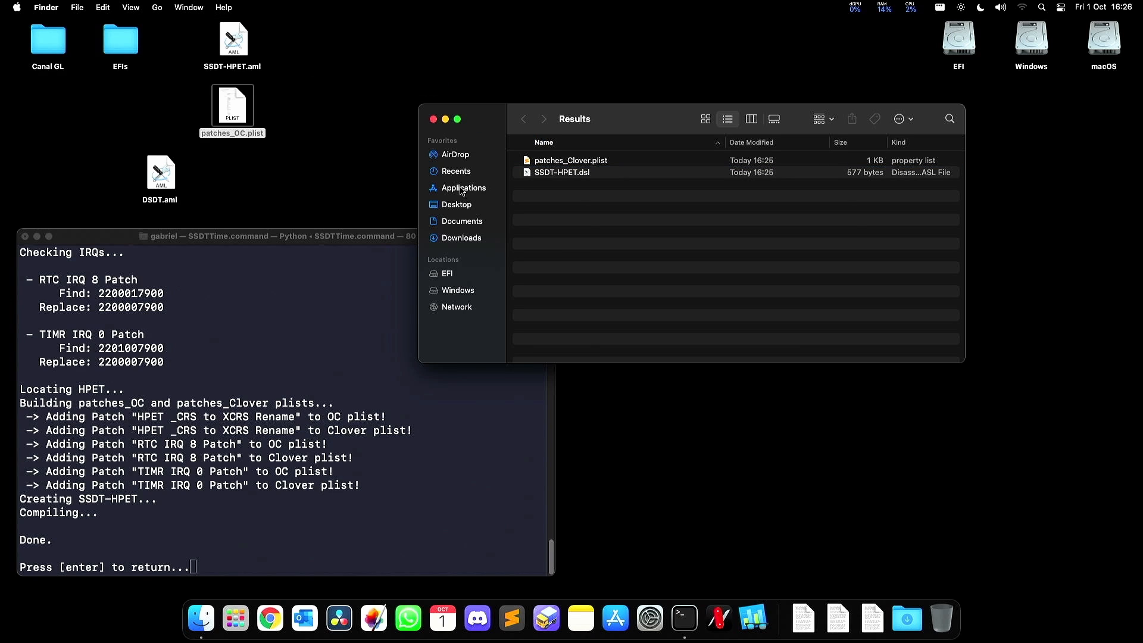
key("super+w")
Return to the SSDTTime main menu, exit the script with option Q, and quit Terminal.
left_click(424, 363)
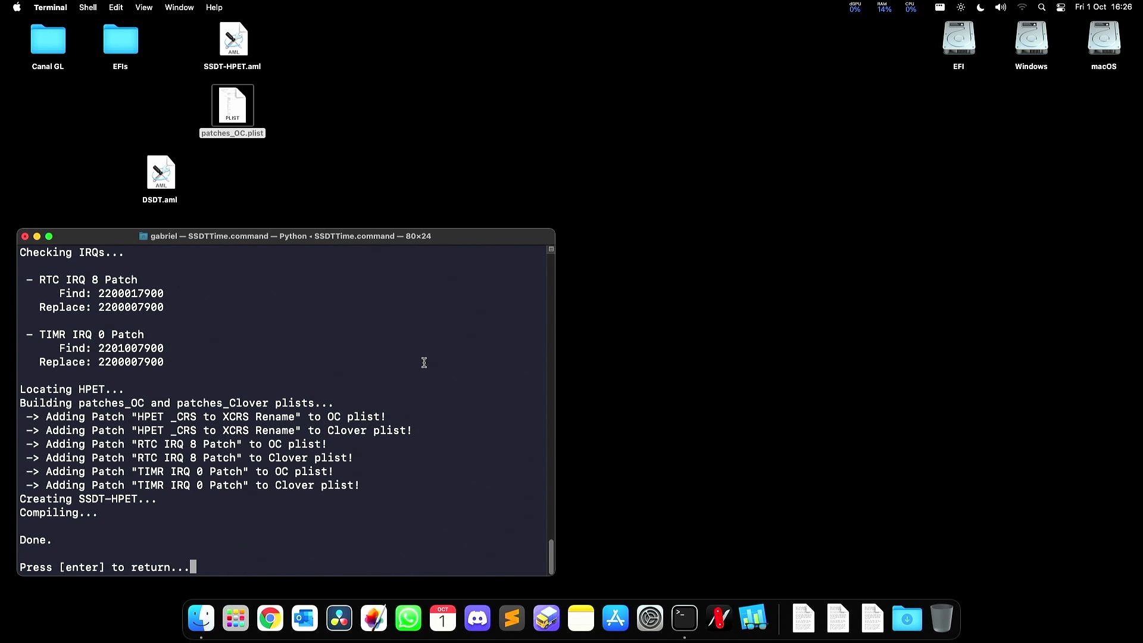
key("Return")
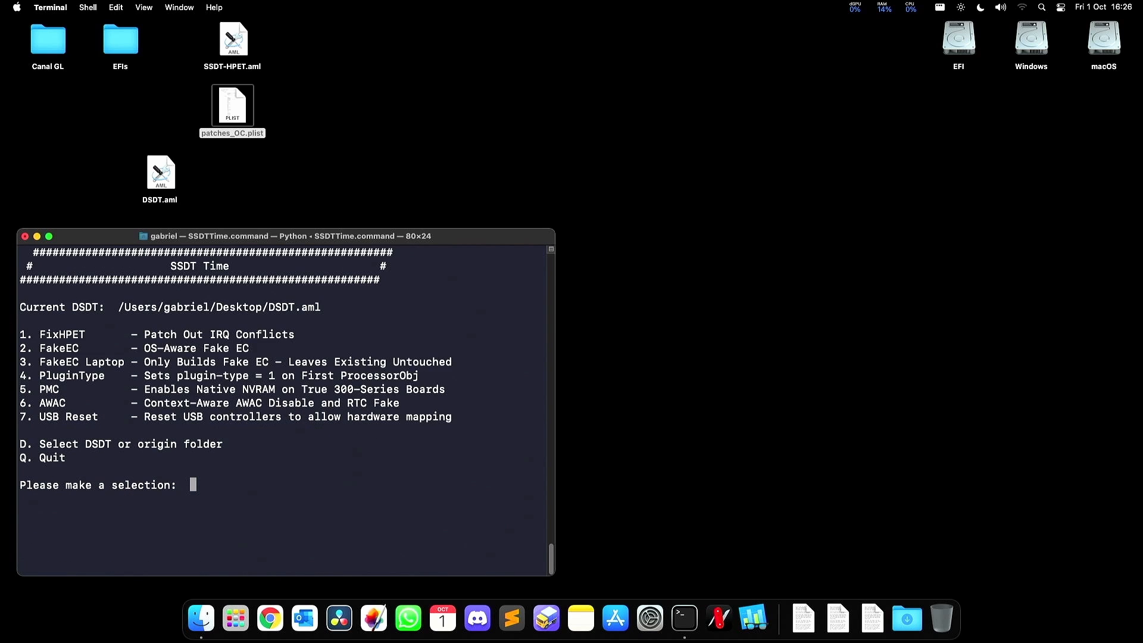
type("q")
key("Return")
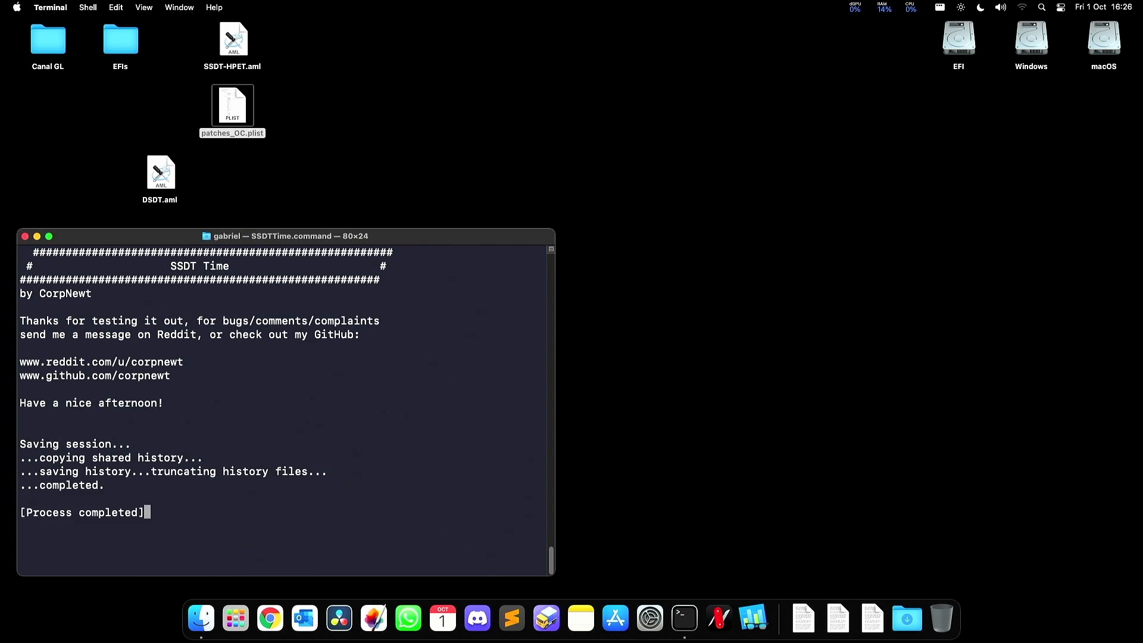
key("super+q")
left_click(505, 387)
Move SSDT-HPET.aml from the desktop into the EFI/OC/ACPI folder on the EFI volume.
double_click(958, 41)
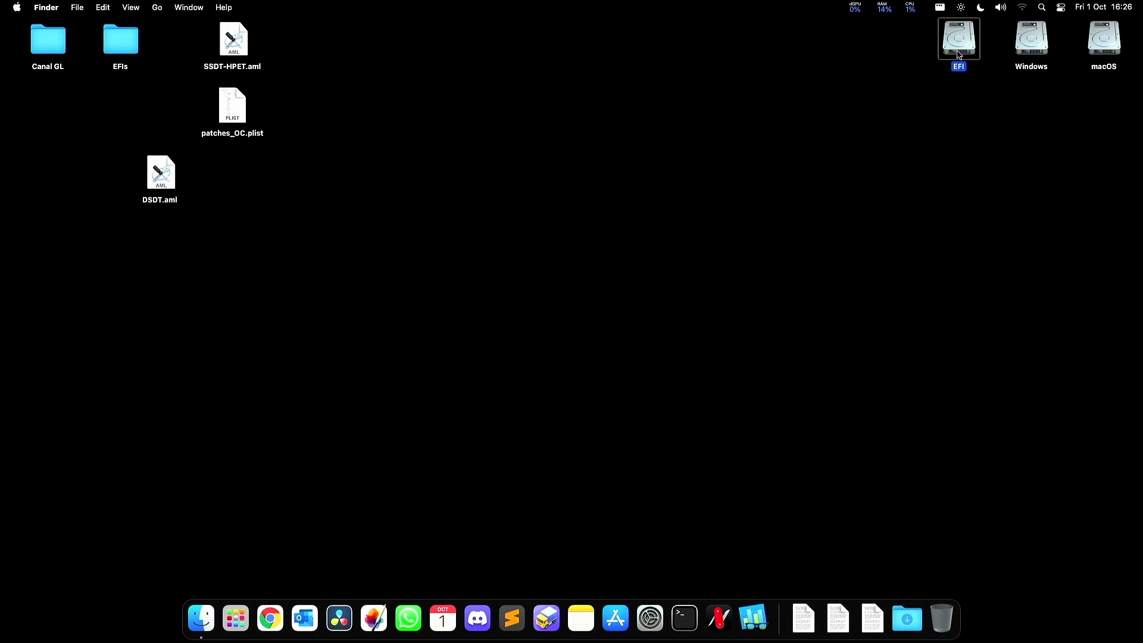
double_click(443, 154)
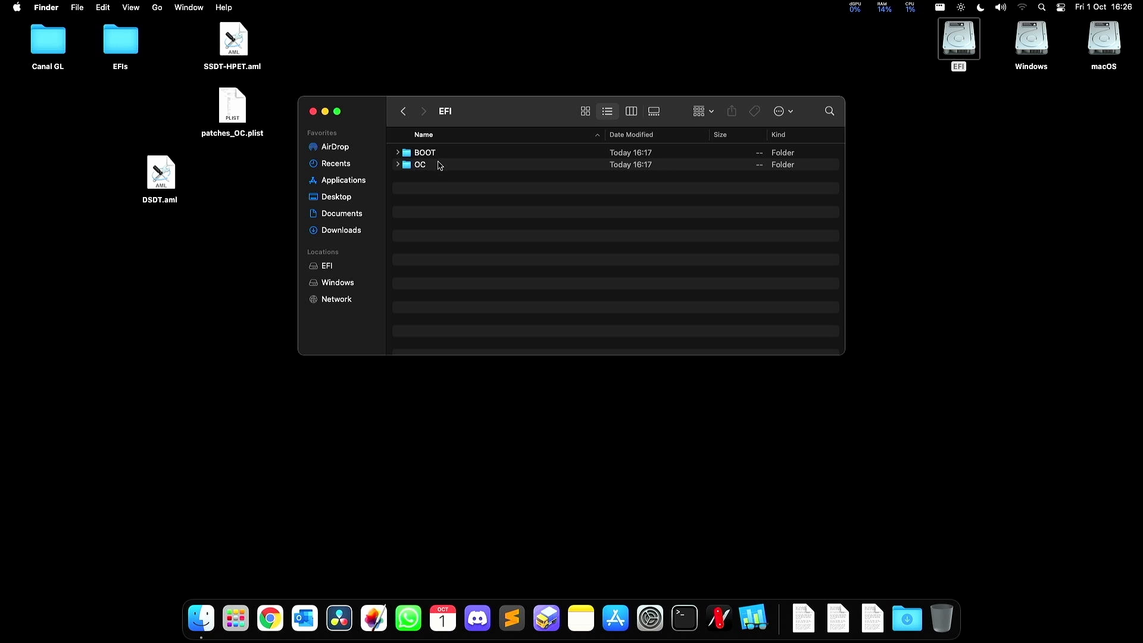
double_click(436, 166)
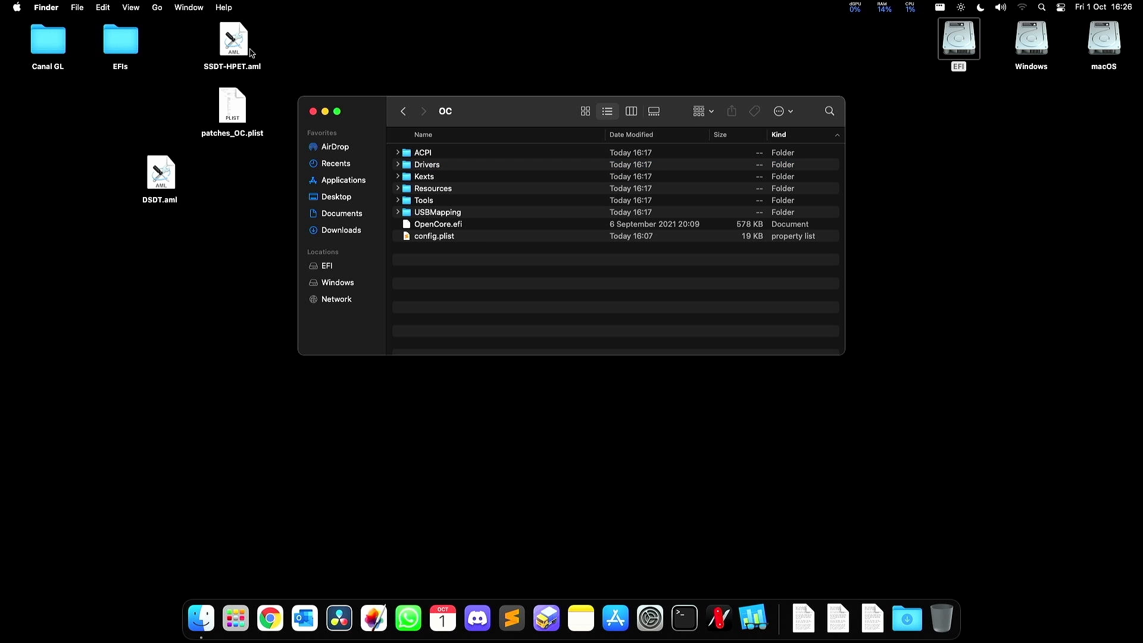
left_click(242, 46)
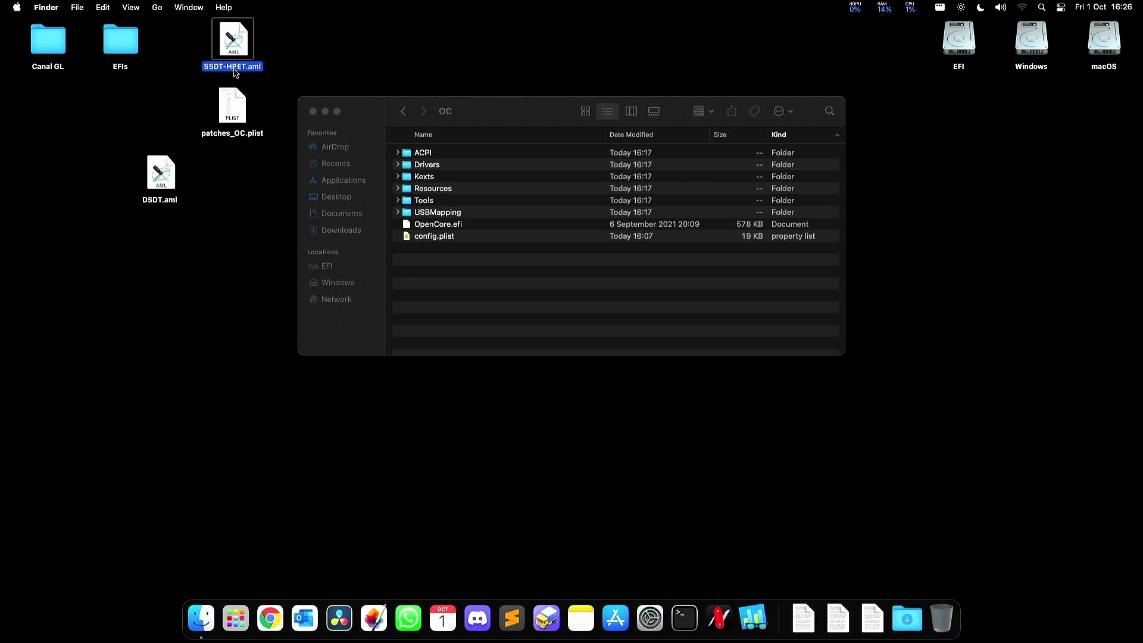
key("super+c")
double_click(422, 152)
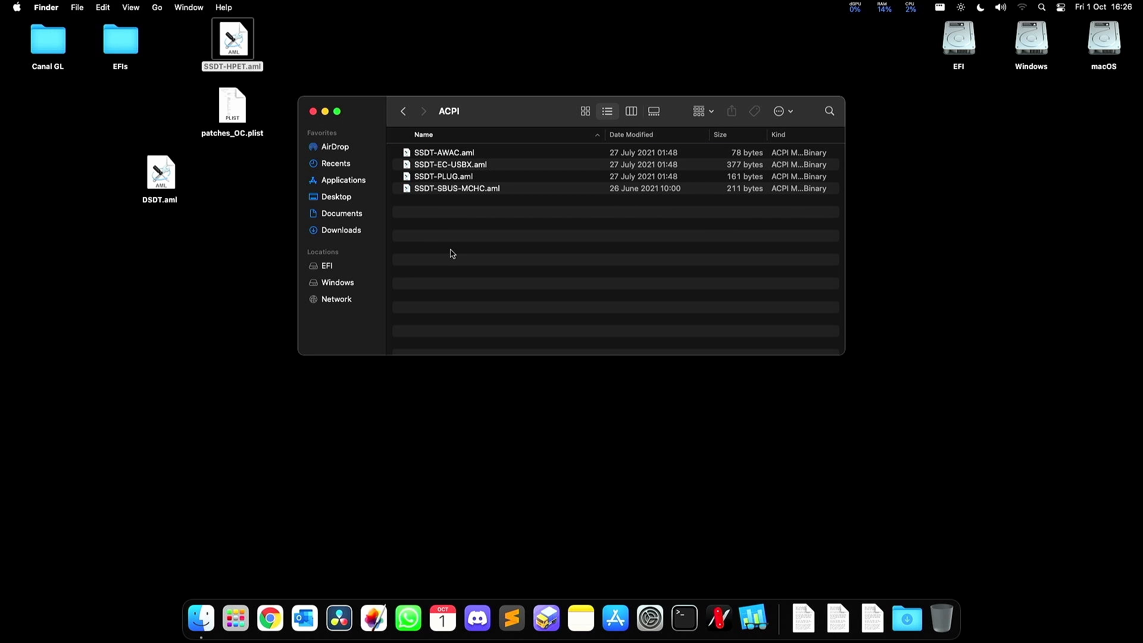
key("super+alt+v")
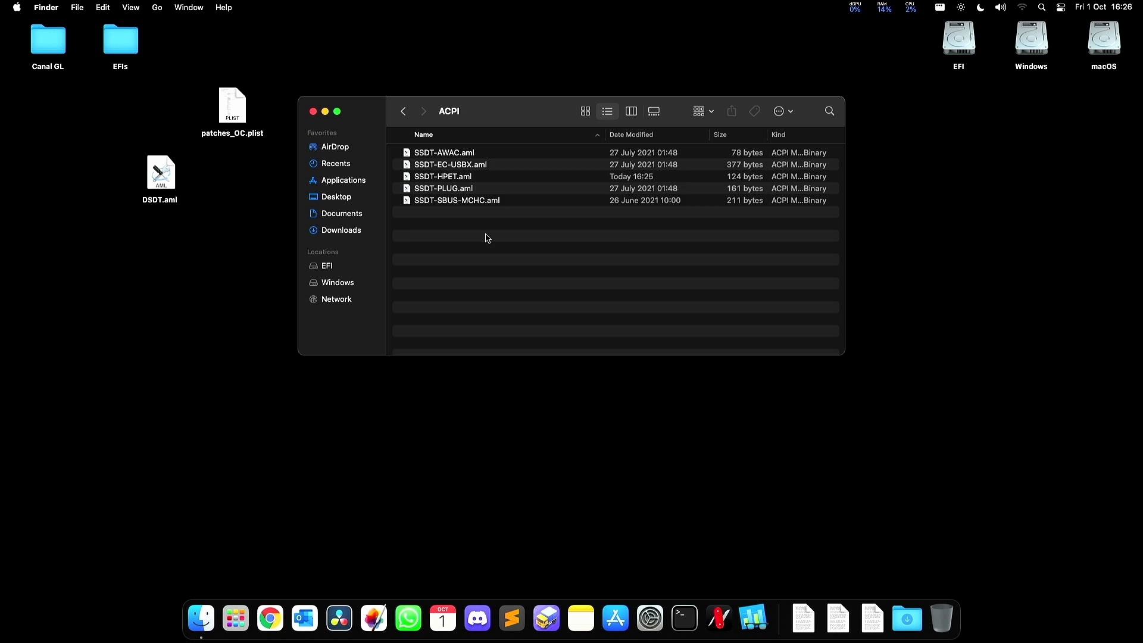
Launch ProperTree, minimize its Terminal window, and open config.plist from the EFI's OC folder in the editor, beside the Finder window.
key("super+[")
left_click_drag(510, 119, 227, 291)
left_click(626, 385)
left_click(804, 620)
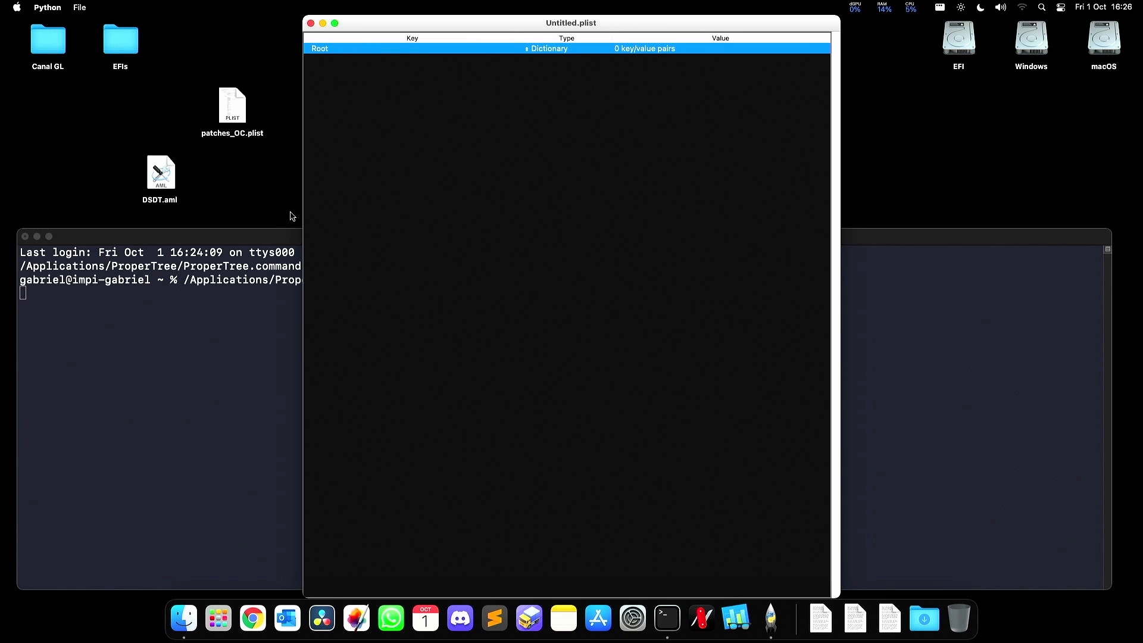
left_click(36, 237)
left_click_drag(505, 24, 786, 25)
left_click_drag(152, 409, 765, 522)
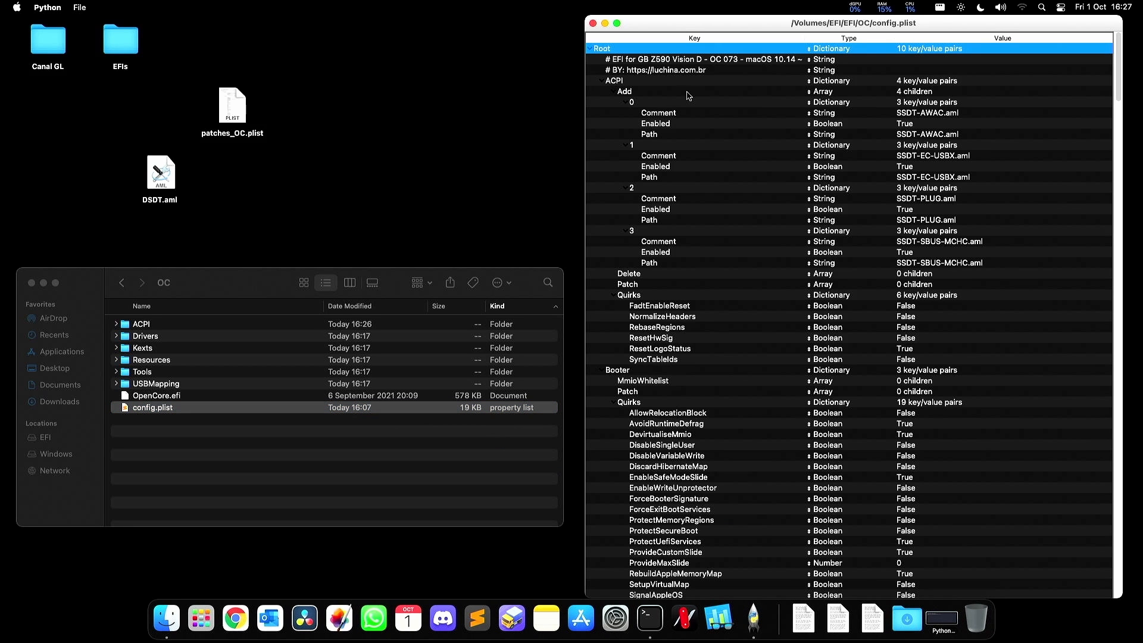
Run an OC Clean Snapshot of config.plist against the EFI/OC folder, accepting the 0.7.3 snapshot version.
left_click(85, 8)
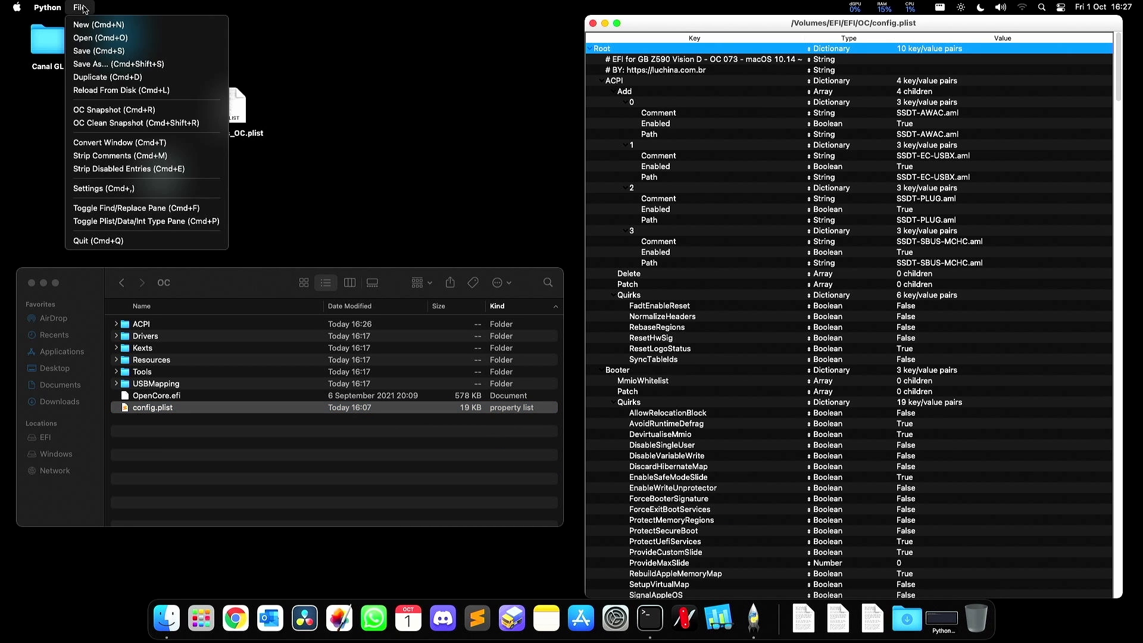
left_click(143, 123)
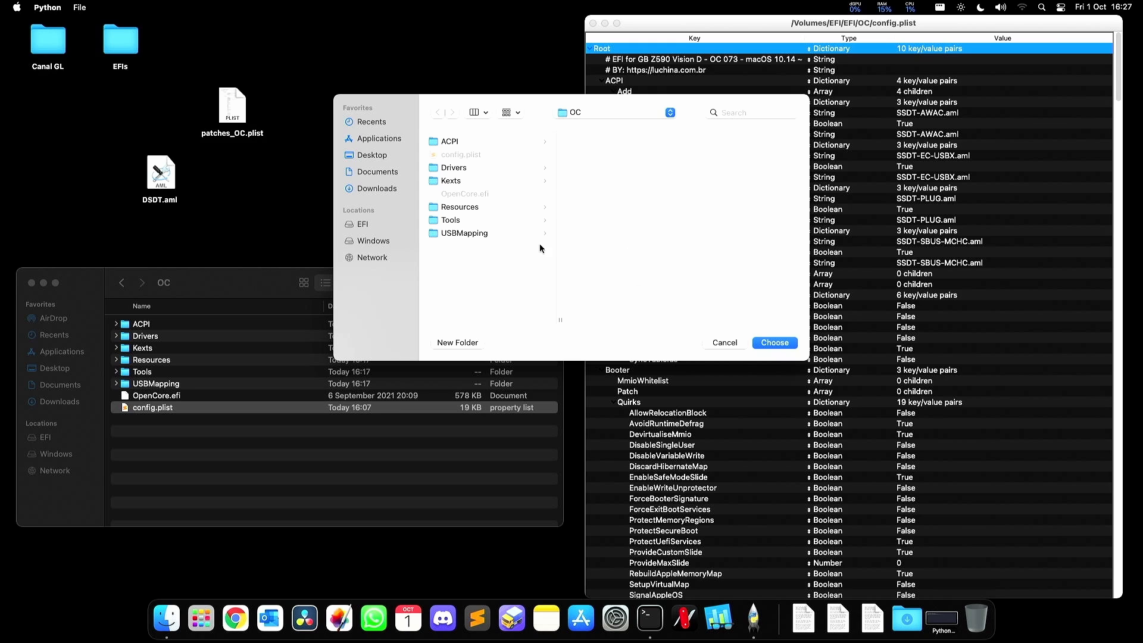
left_click(369, 224)
left_click(438, 142)
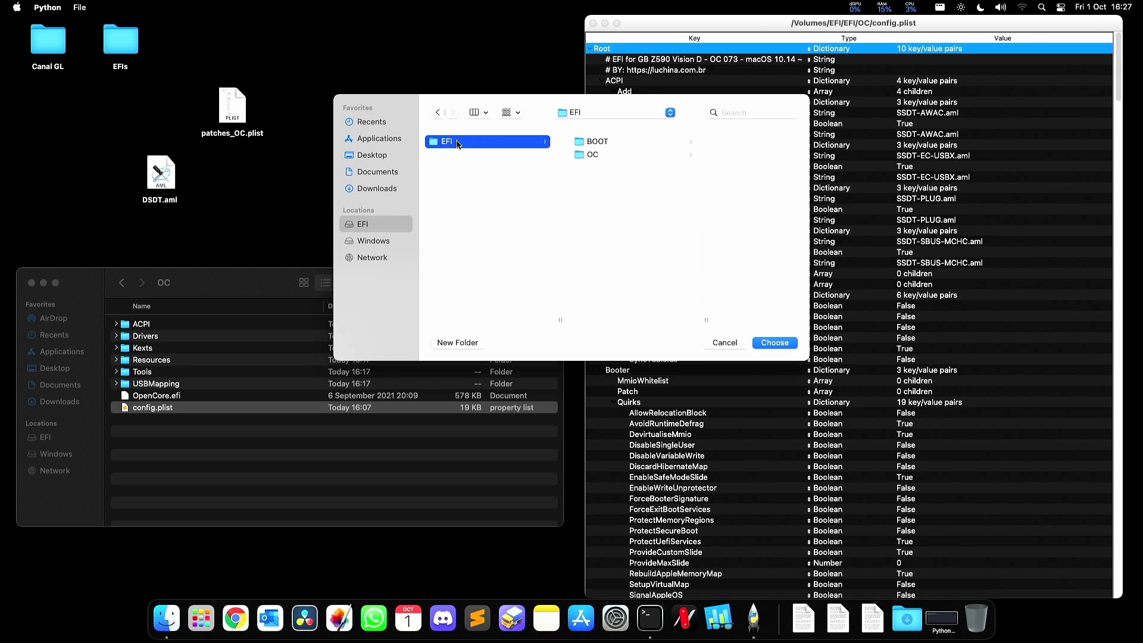
left_click(614, 155)
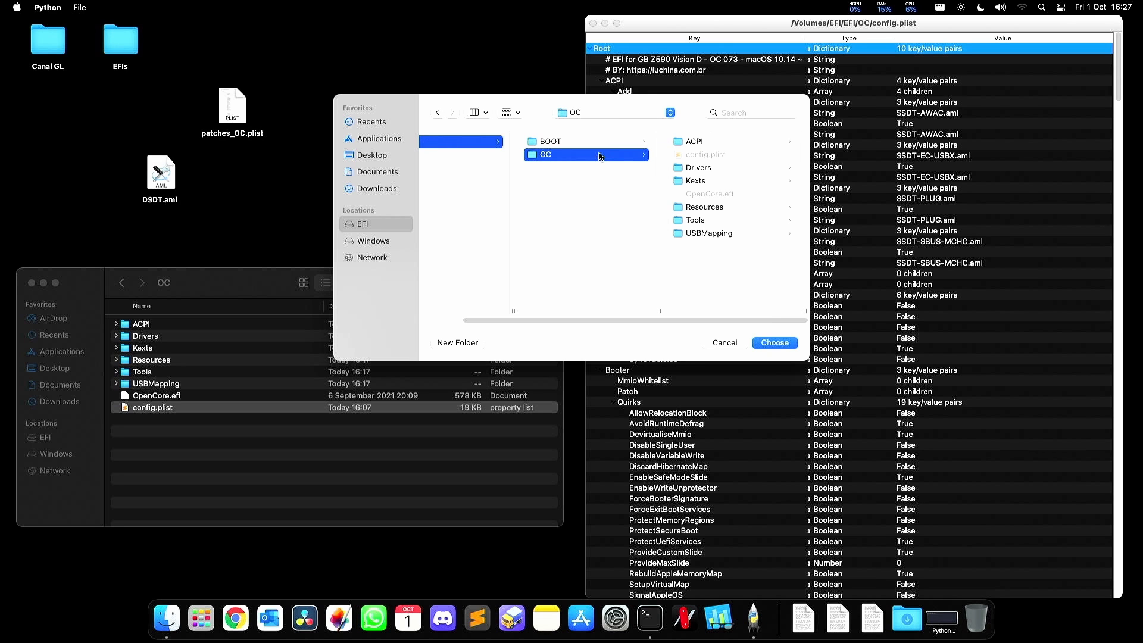
left_click(774, 343)
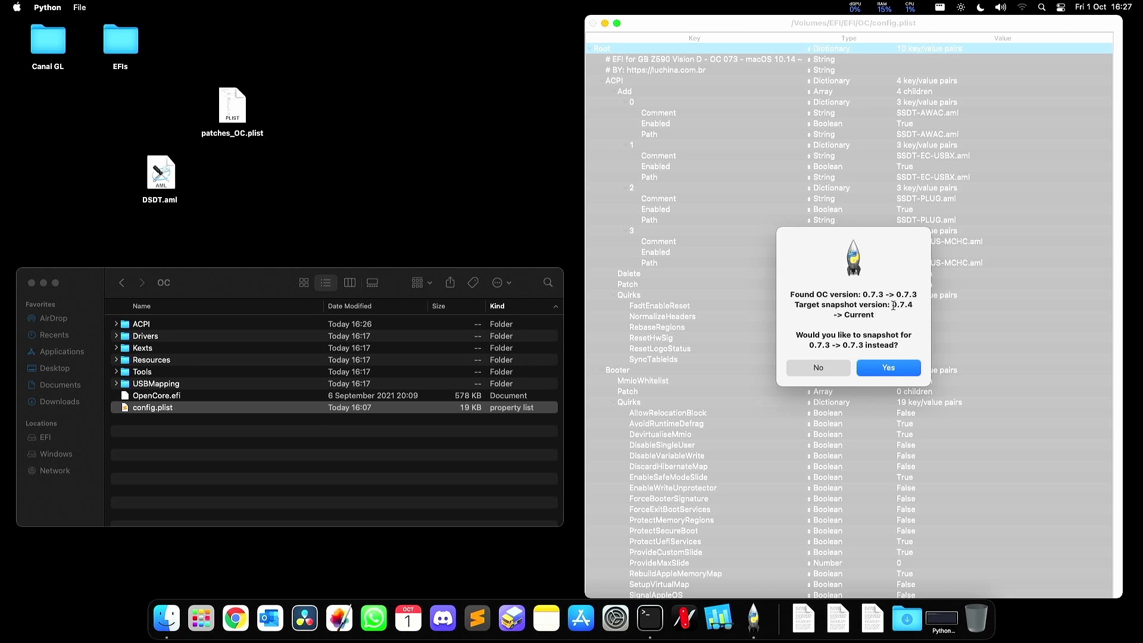
left_click_drag(893, 302, 898, 310)
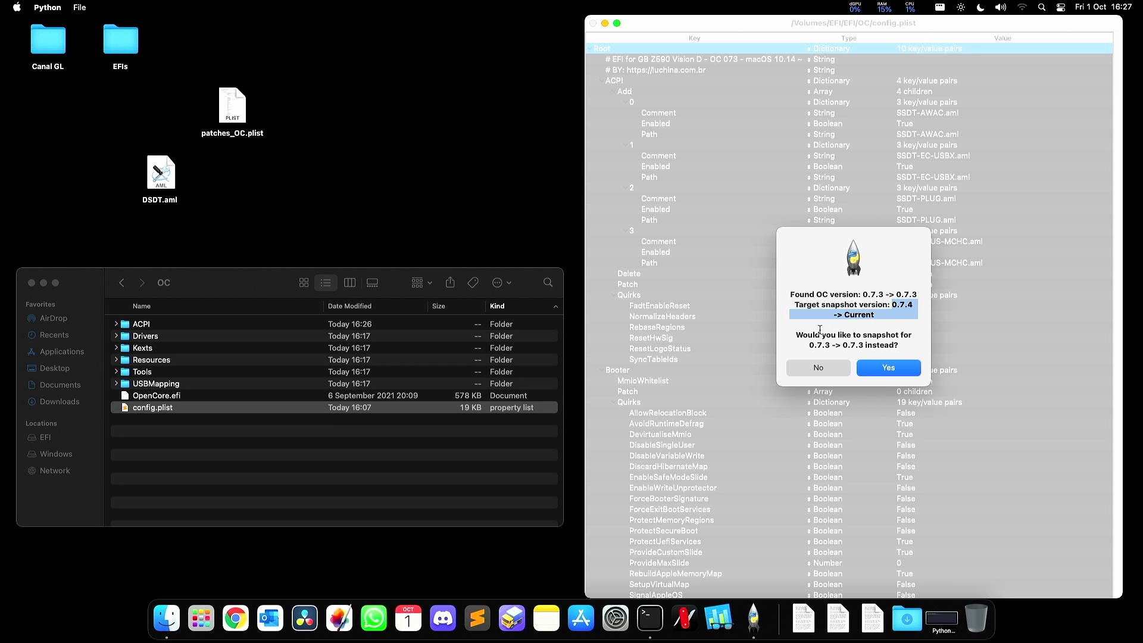
left_click_drag(811, 345, 865, 345)
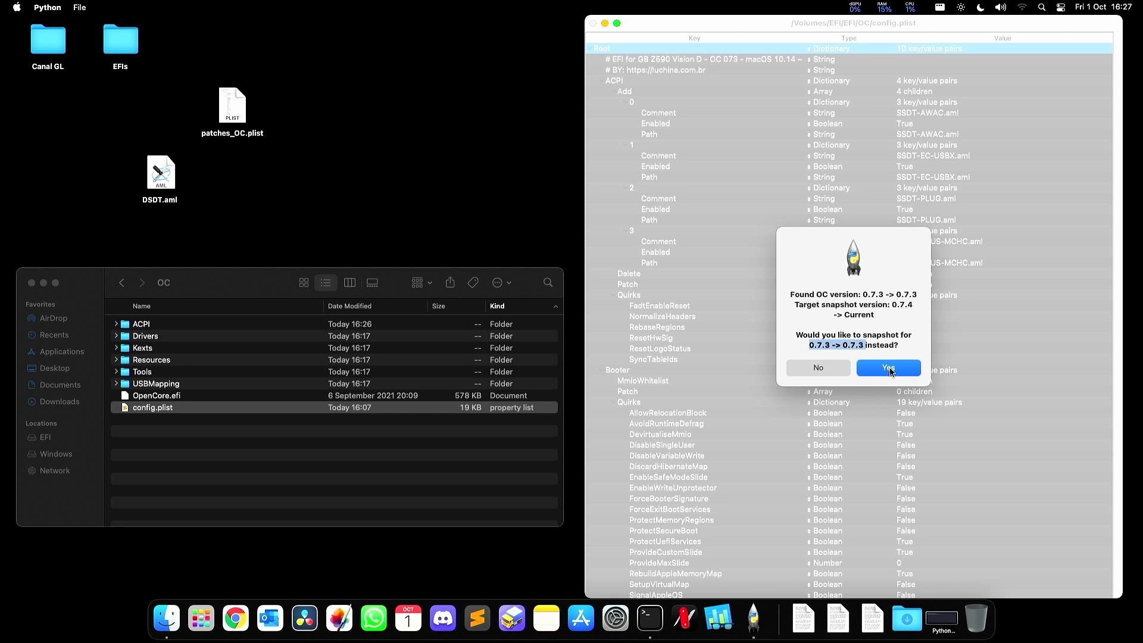
left_click(892, 369)
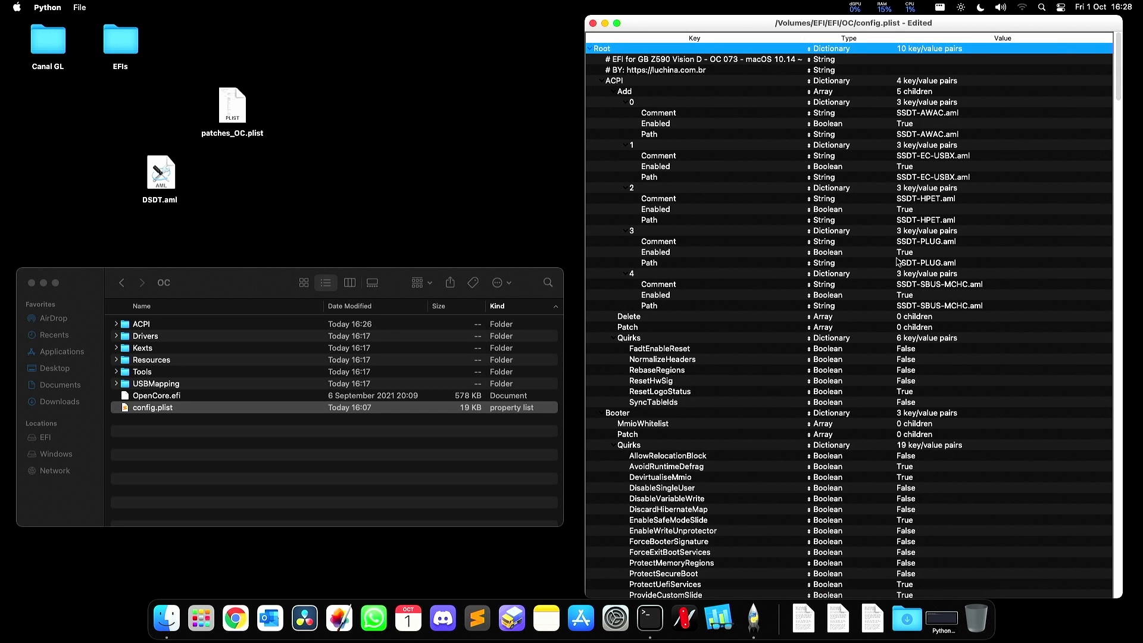
Check the Comment, Enabled and Path values of the SSDT-HPET.aml entry under ACPI > Add, and save config.plist.
left_click(930, 199)
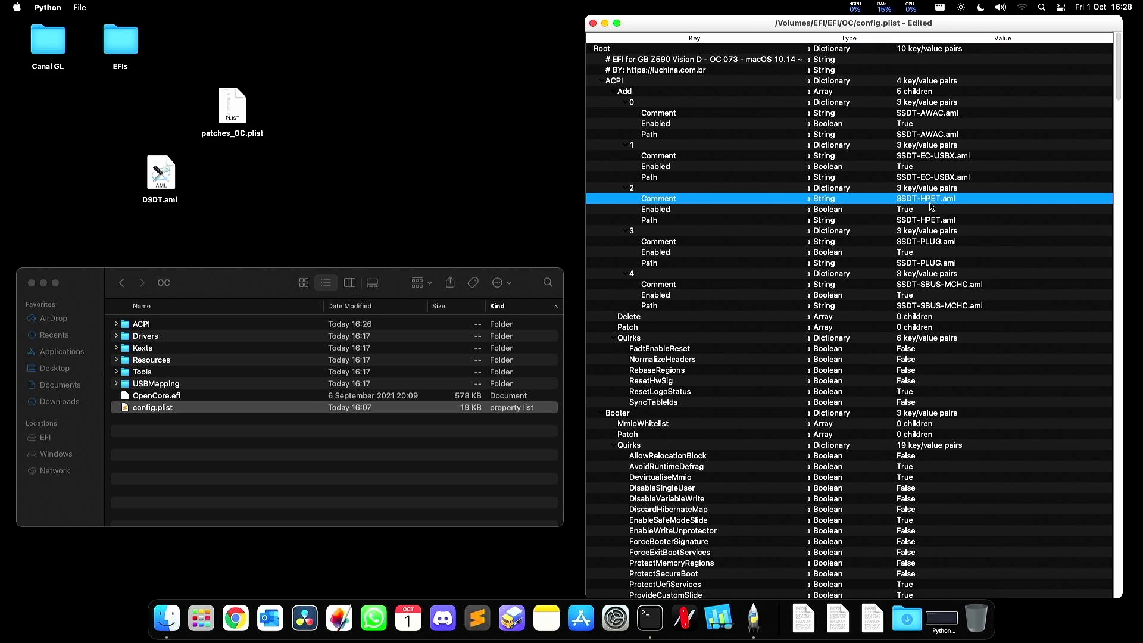
left_click(933, 209)
left_click(935, 221)
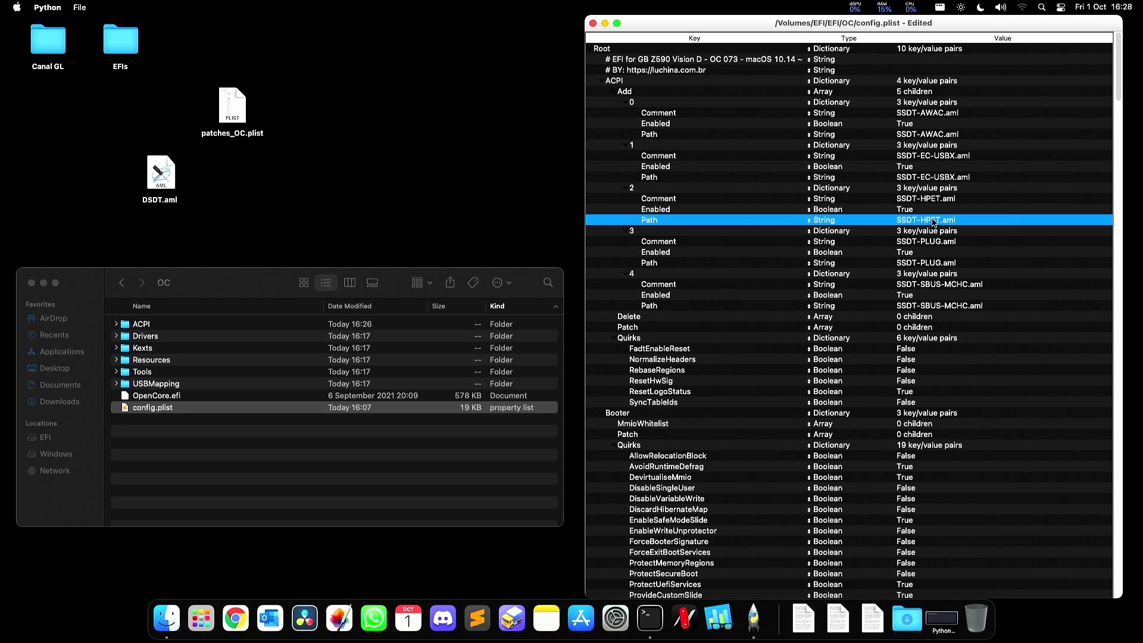
left_click(617, 83)
left_click(627, 92)
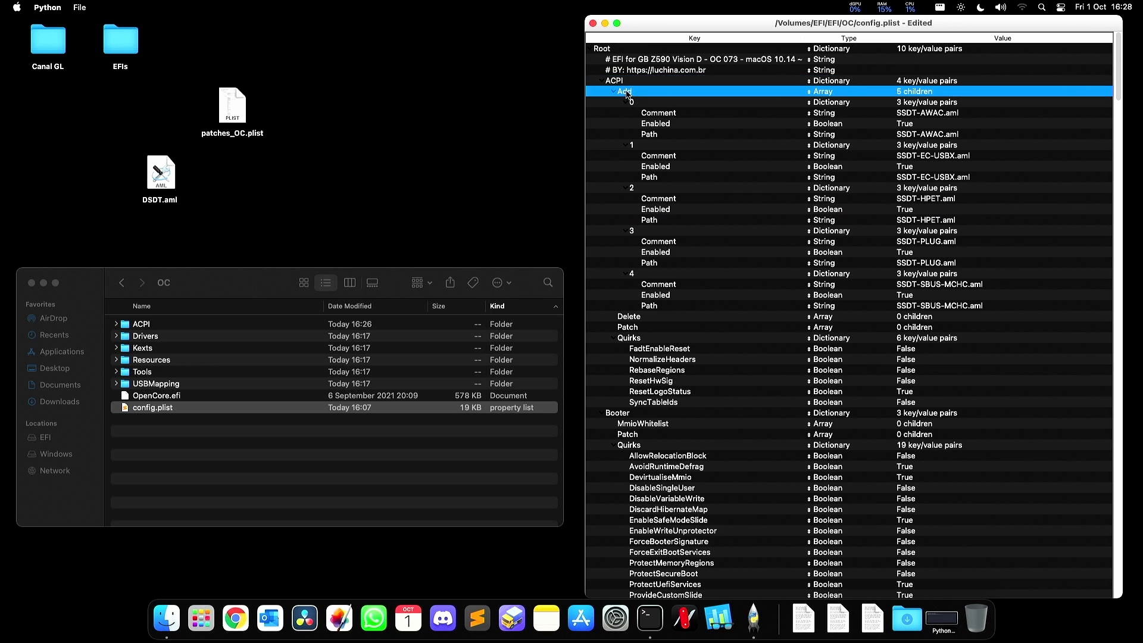
left_click(674, 220)
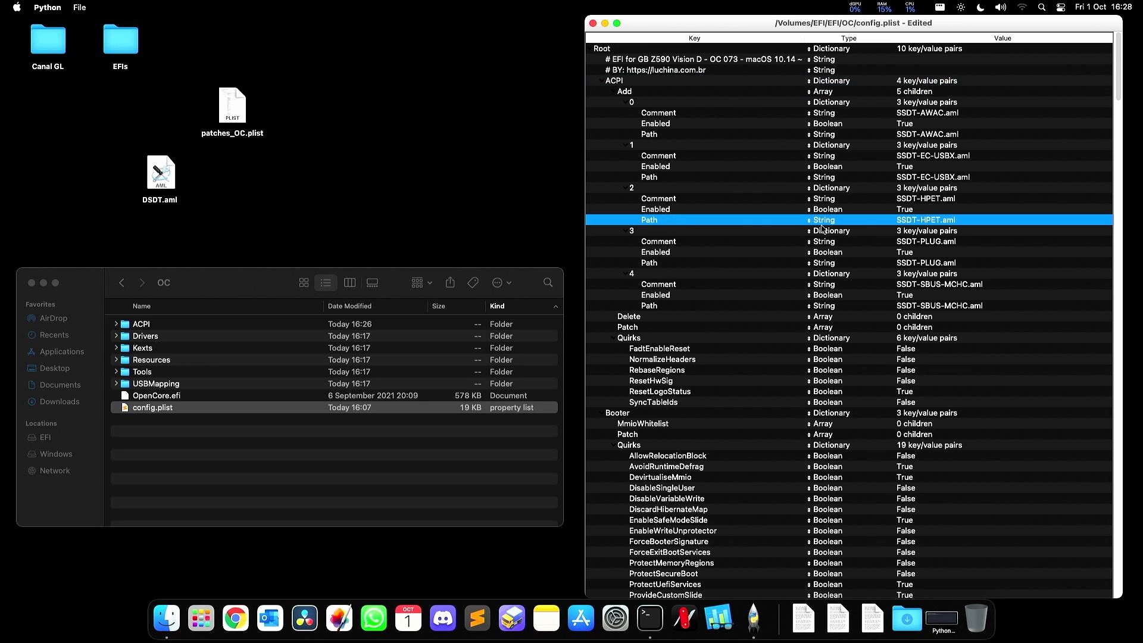
left_click(924, 212)
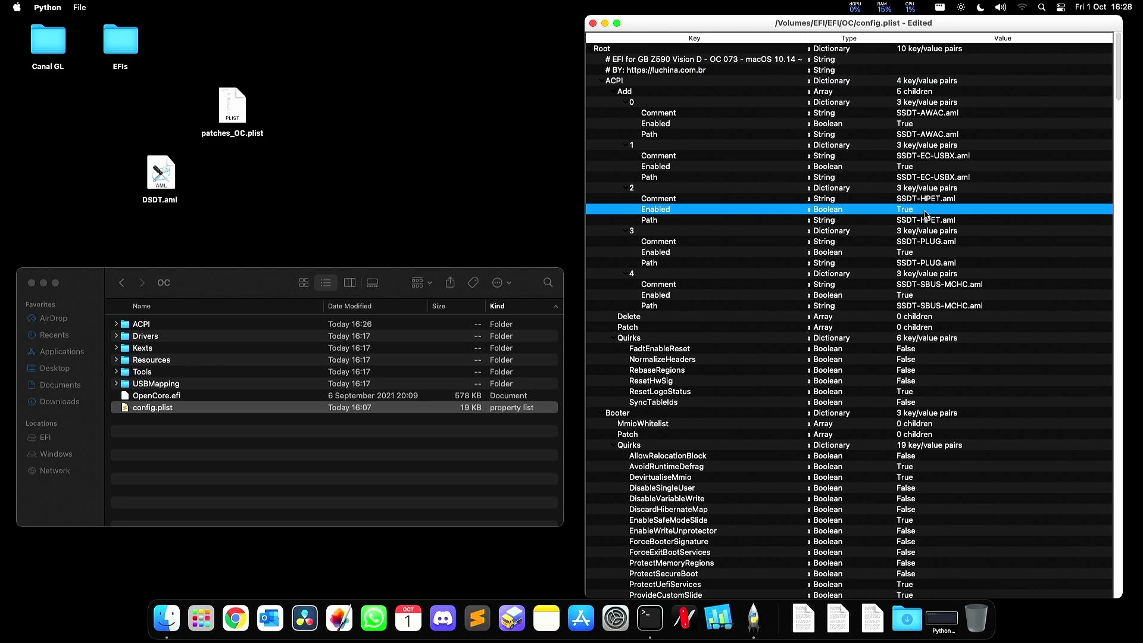
left_click(927, 202)
left_click(922, 212)
left_click(923, 218)
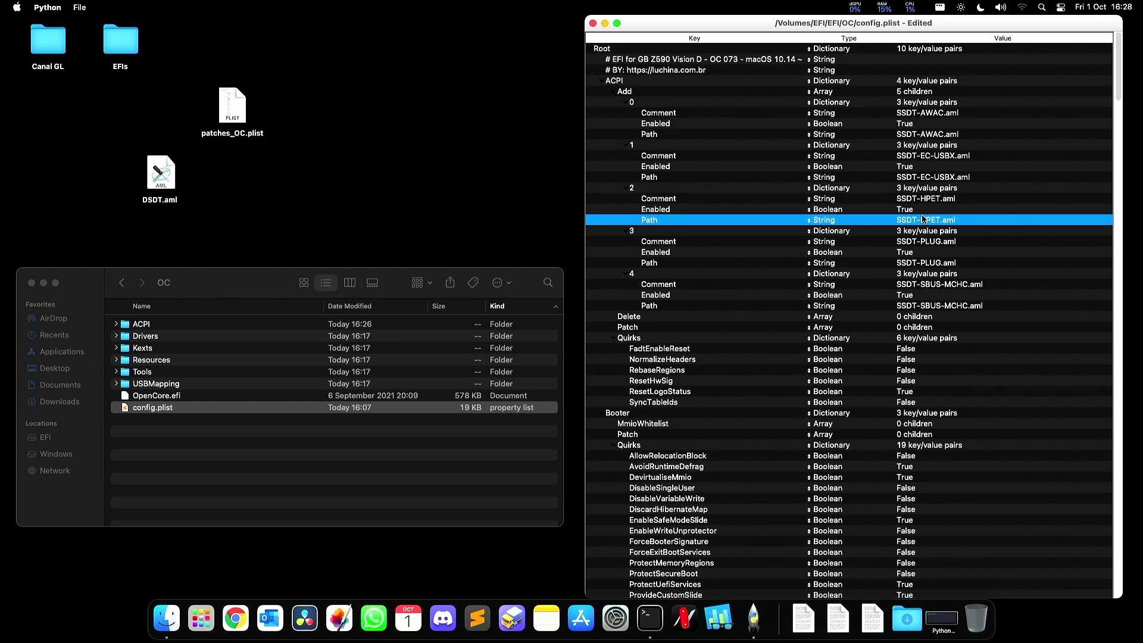
key("super+s")
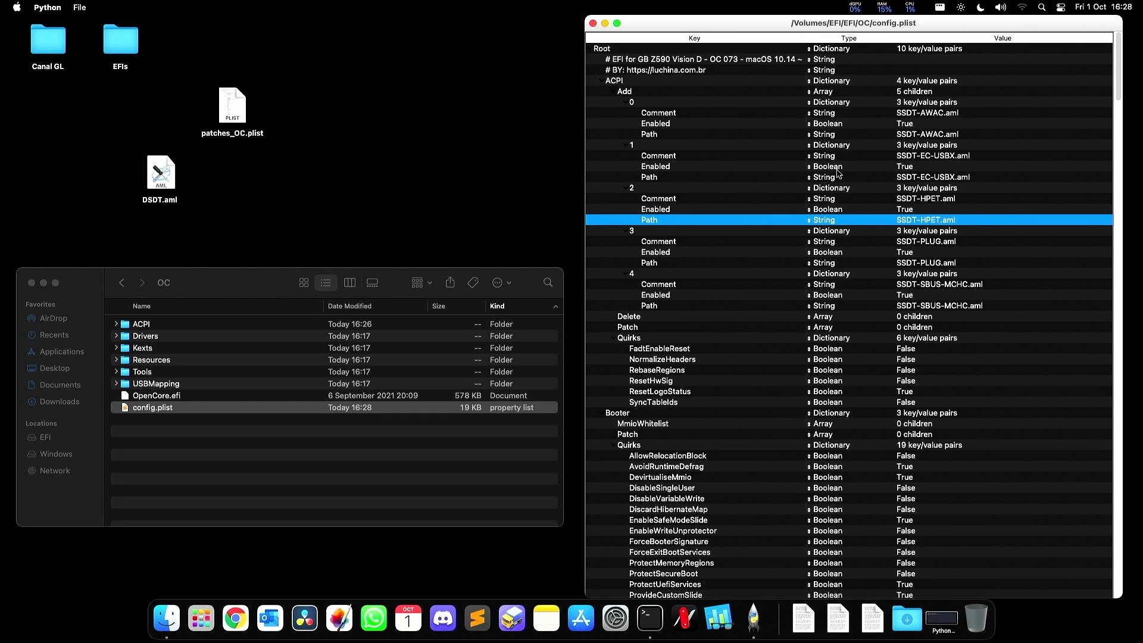
Open the desktop's patches_OC.plist in ProperTree and place its window side by side with config.plist.
left_click(253, 135)
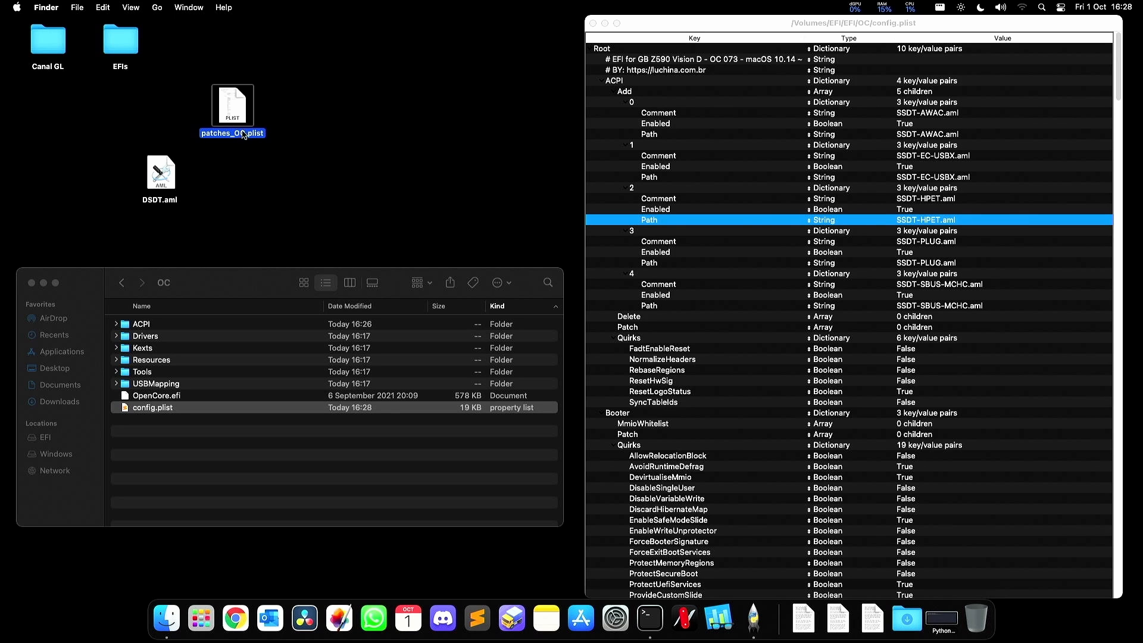
left_click_drag(244, 134, 753, 612)
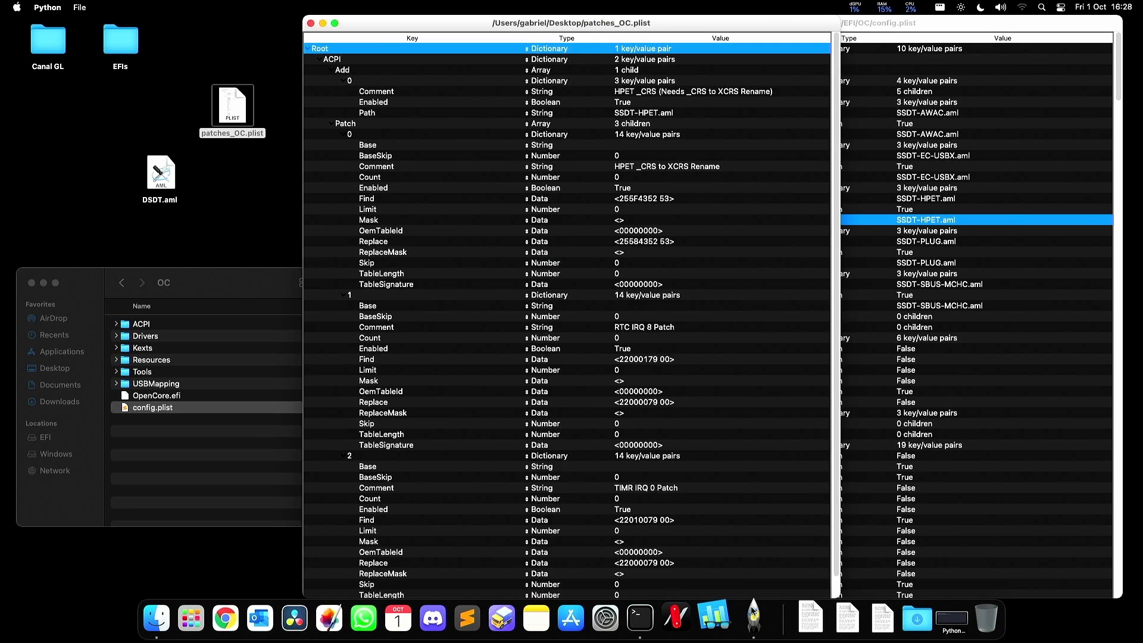
left_click_drag(626, 22, 326, 13)
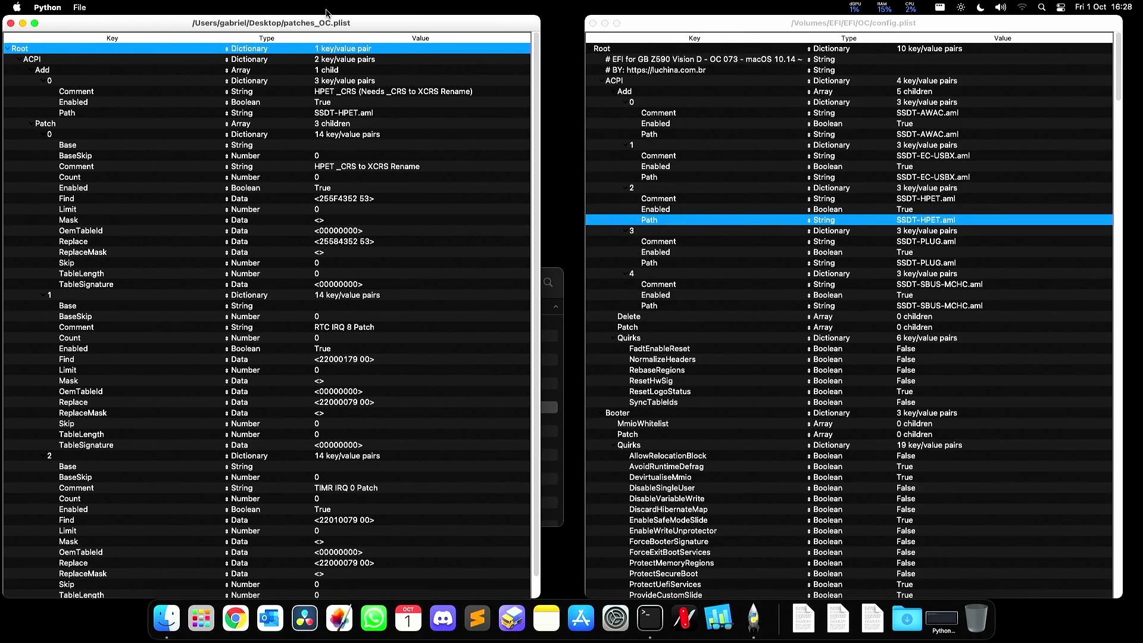
Collapse the whole config.plist tree, expand only the ACPI section, and select its Patch array.
left_click(605, 51)
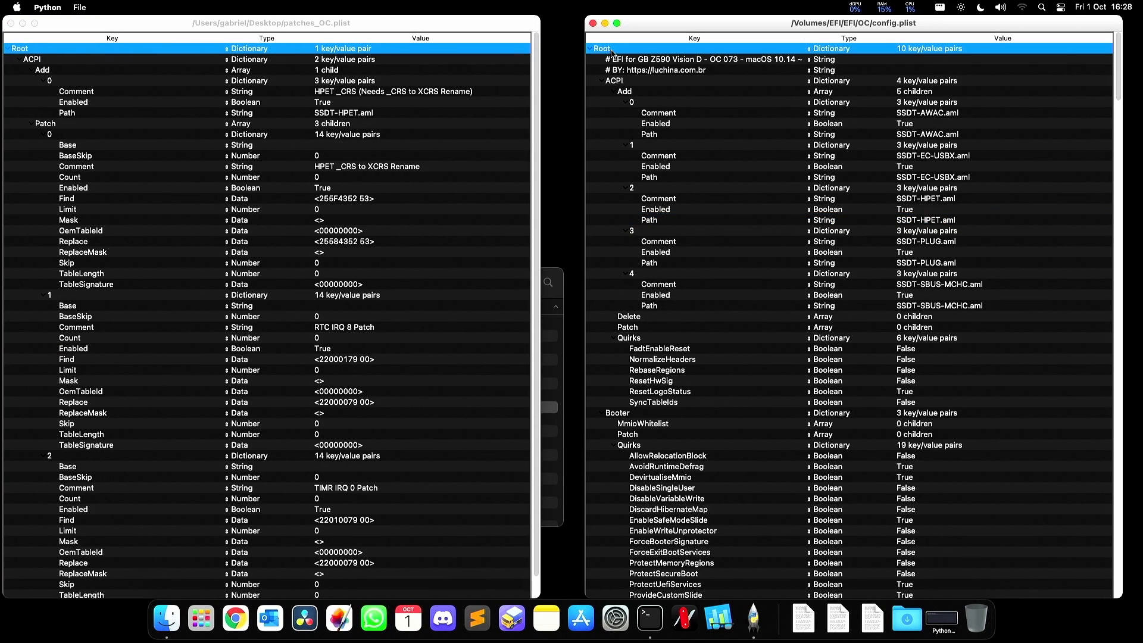
right_click(611, 51)
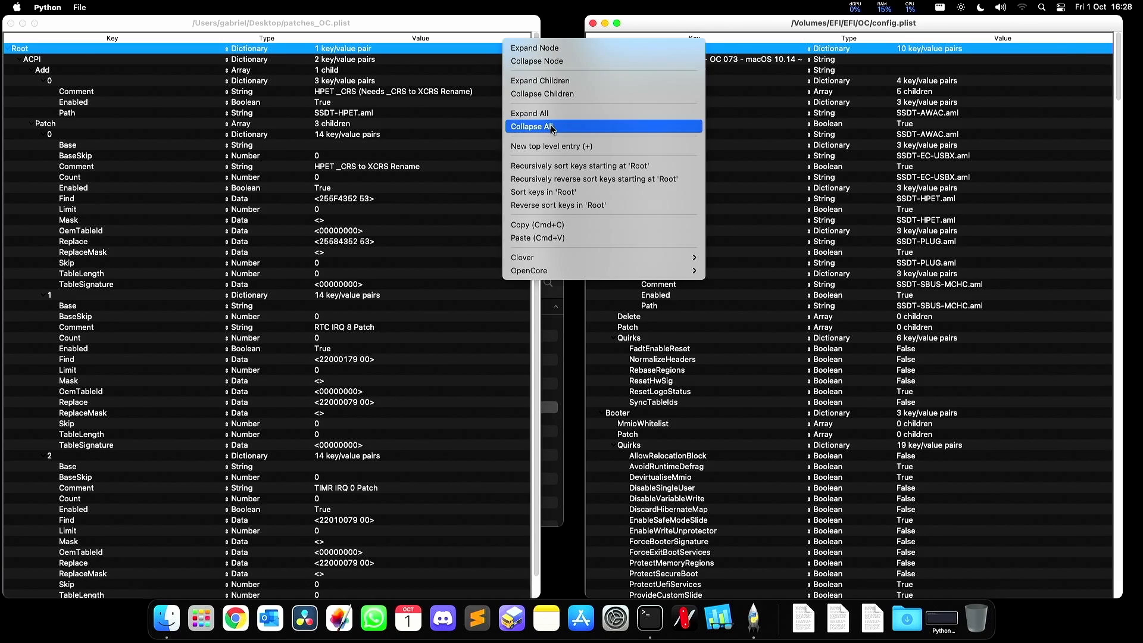
left_click(554, 125)
key("Down")
key("Down")
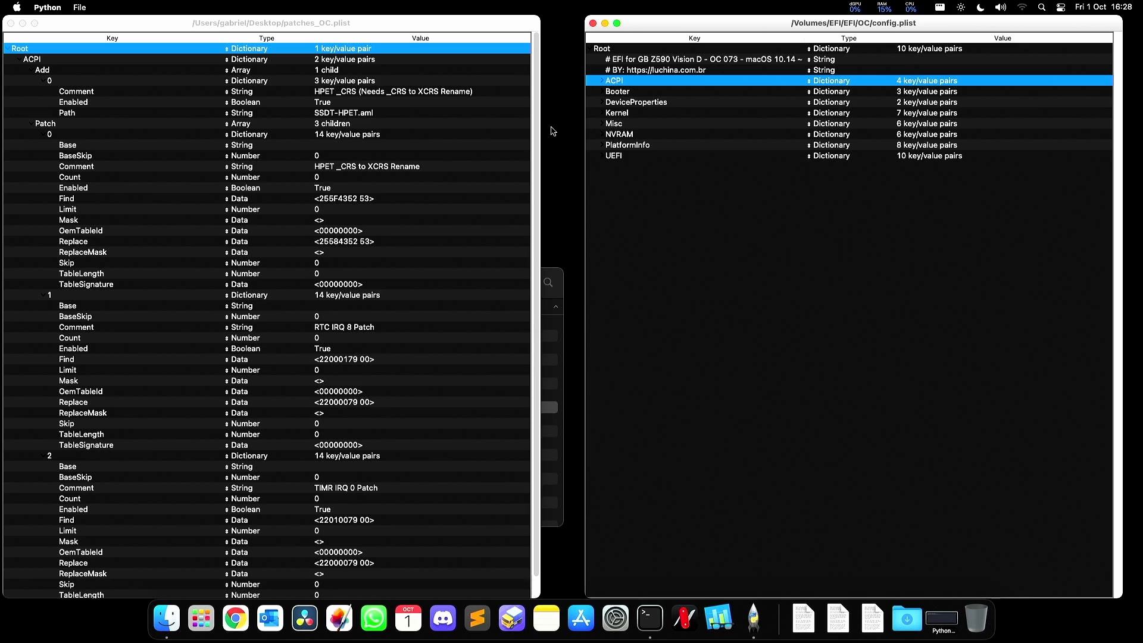
key("Right")
key("Down")
key("Down")
key("Down")
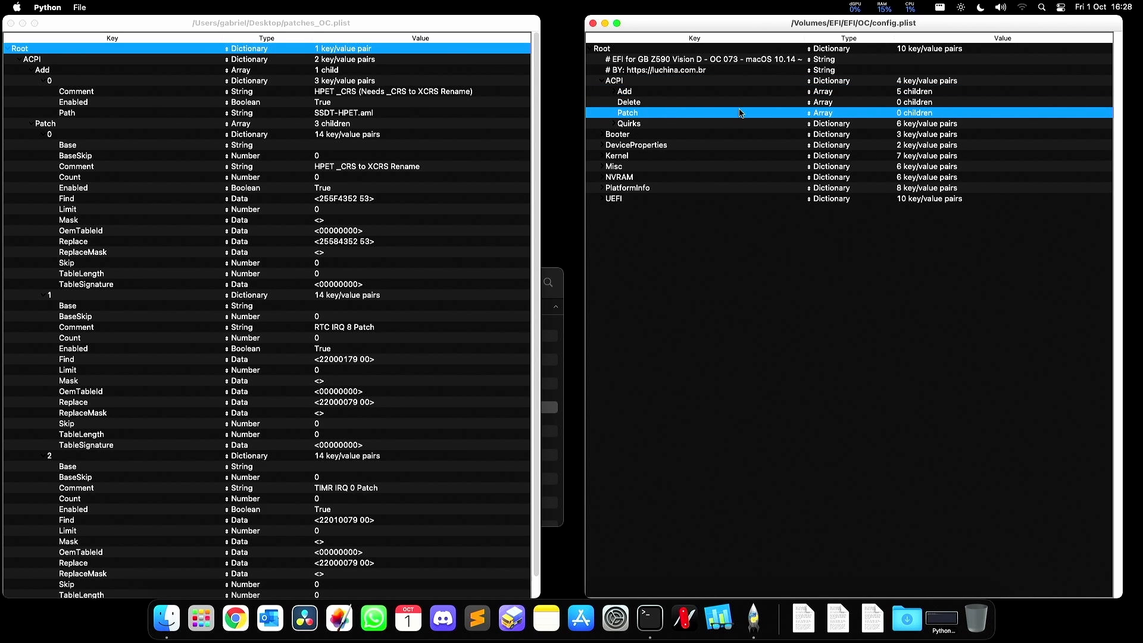
Reselect the ACPI > Patch array in config.plist and collapse Patch entries 0, 1 and 2 in patches_OC.plist.
key("Left")
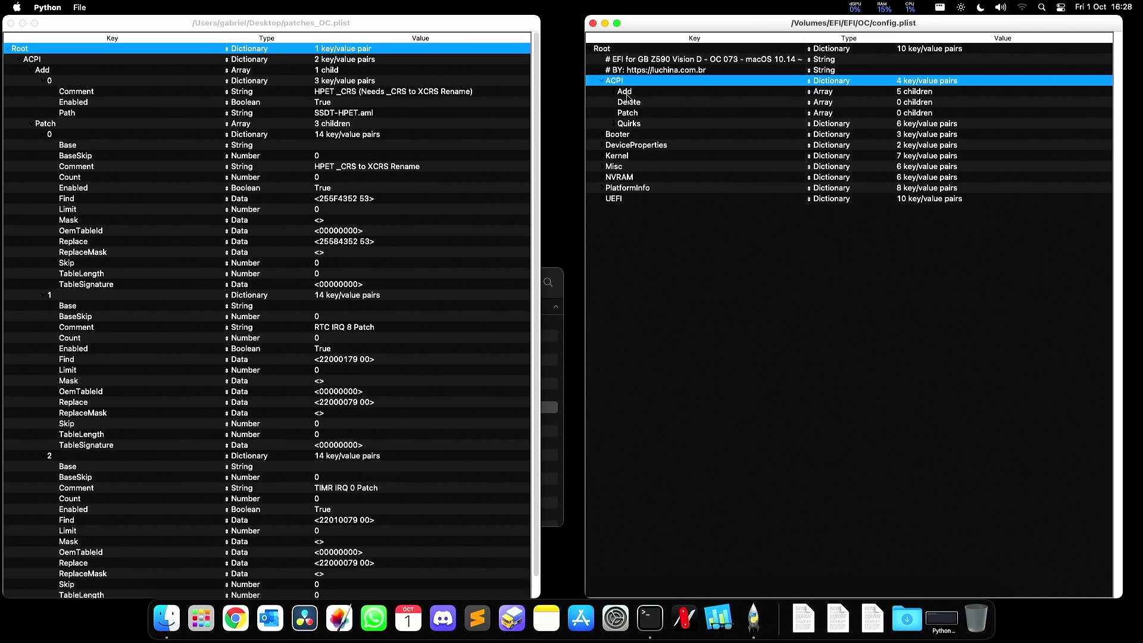
left_click(630, 112)
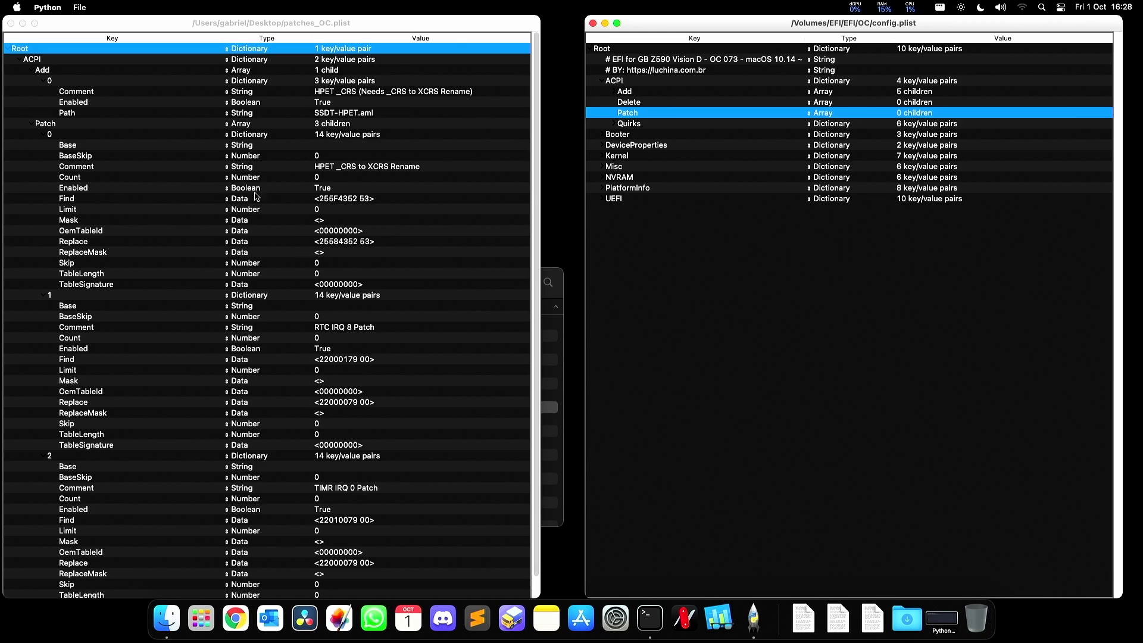
left_click(155, 187)
left_click(154, 187)
key("Up")
key("Up")
key("Up")
key("Up")
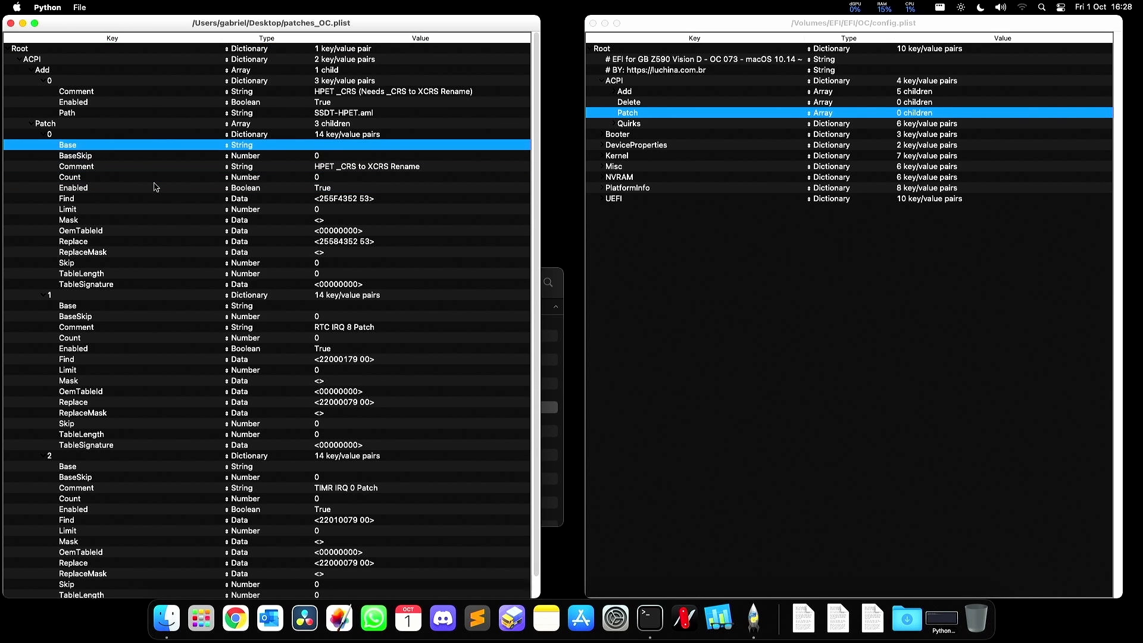
key("Left")
key("Left")
key("Down")
key("Left")
key("Down")
key("Left")
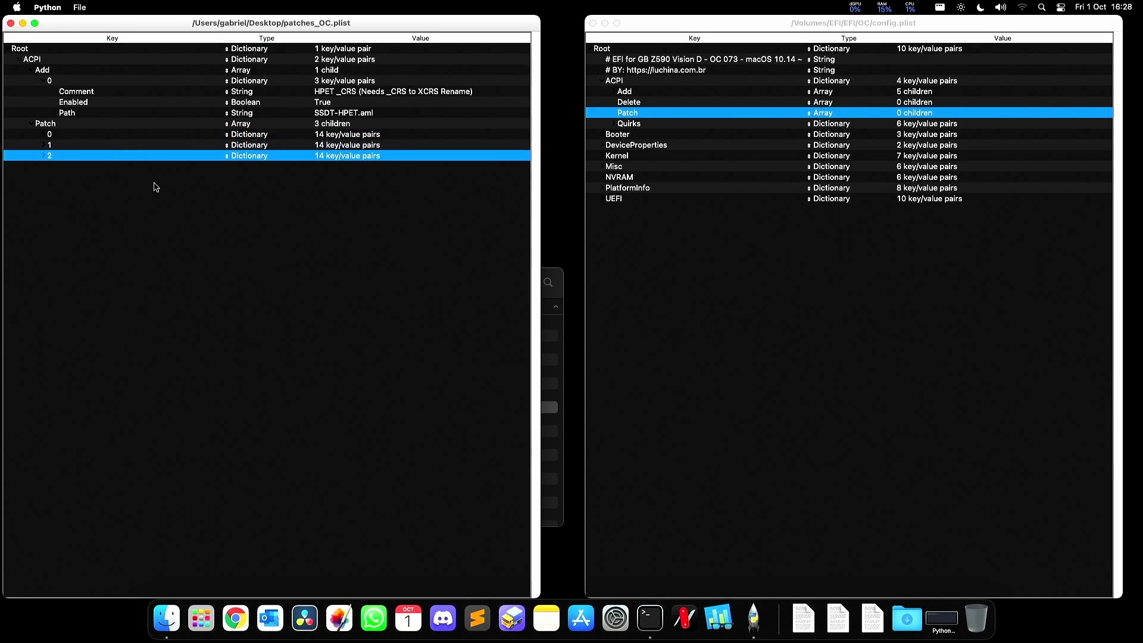
key("Up")
key("Up")
key("Up")
key("Down")
key("Down")
key("Down")
key("Up")
key("Up")
key("Up")
key("Down")
key("Down")
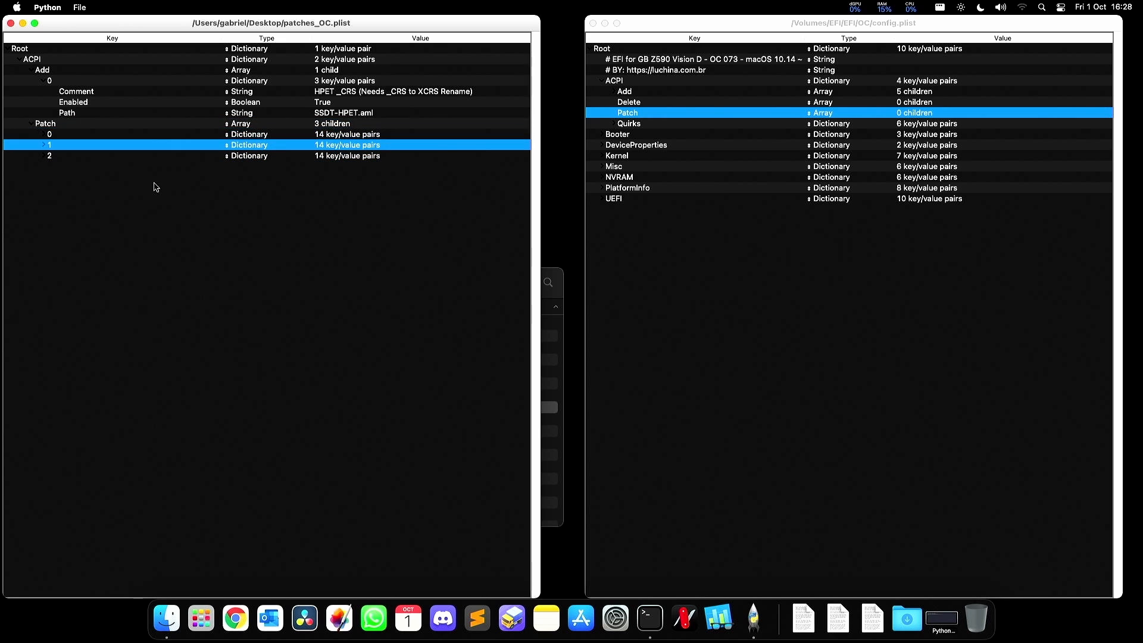
key("Up")
key("Up")
key("Down")
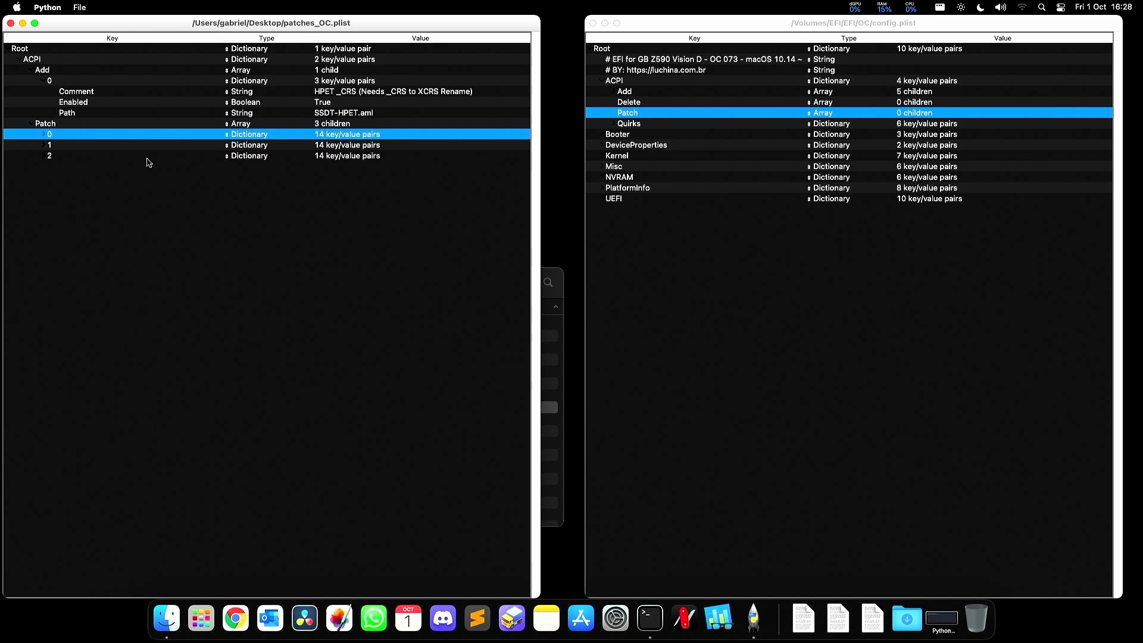
left_click(64, 144)
left_click(60, 136)
left_click(59, 146)
key("Down")
key("Up")
key("Up")
key("Up")
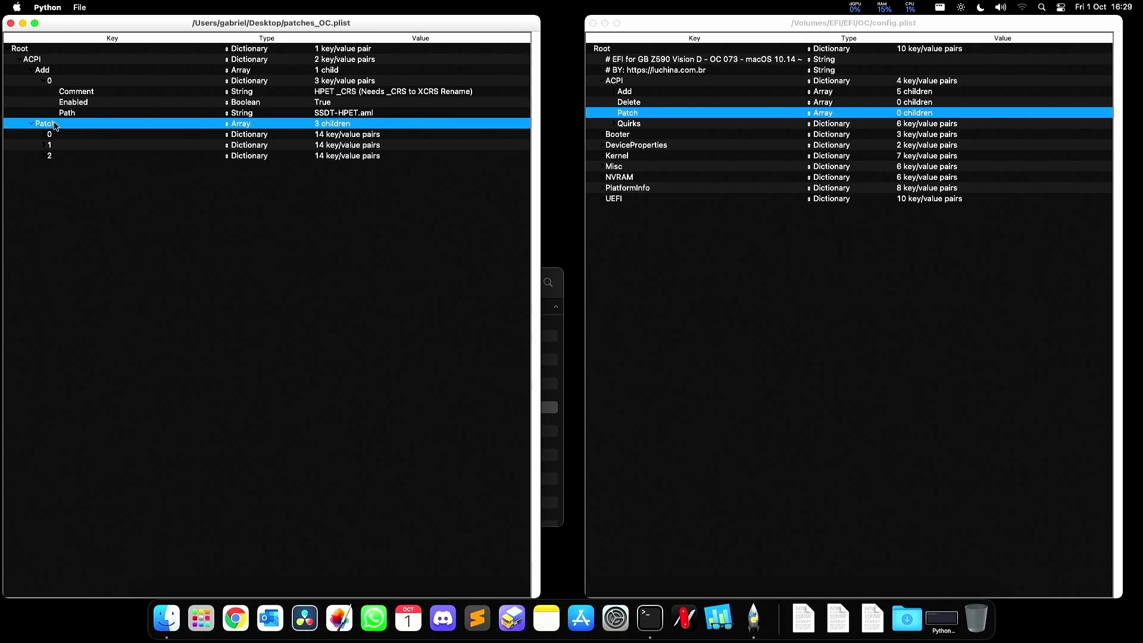
Copy Patch entries 0, 1 and 2 one by one from patches_OC.plist into the ACPI > Patch array of config.plist.
left_click(67, 133)
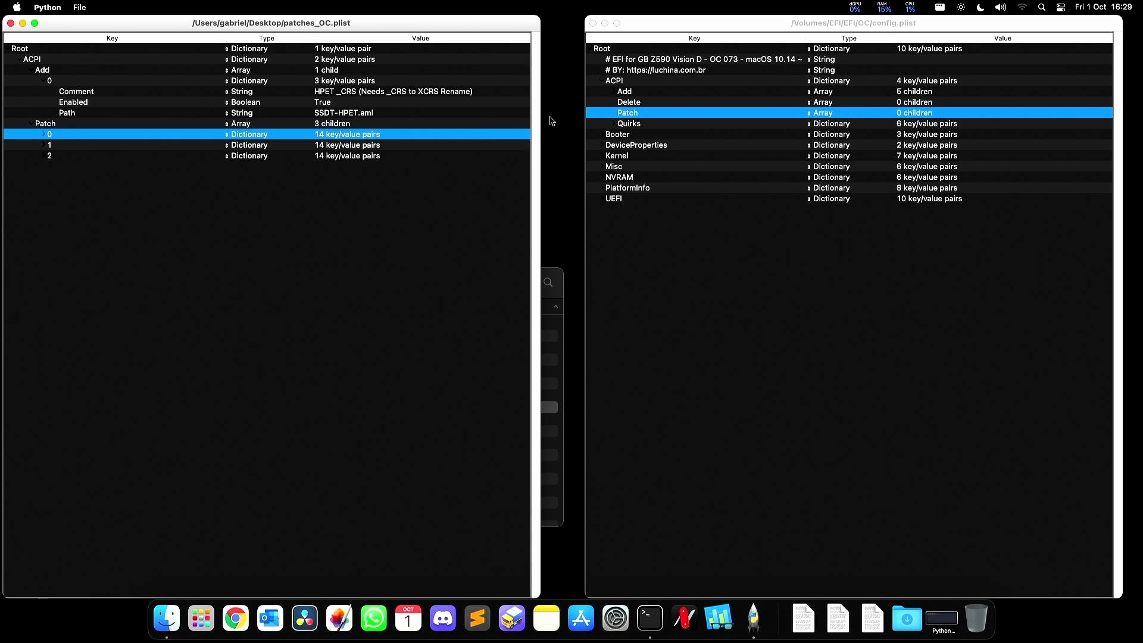
key("super+v")
left_click(87, 146)
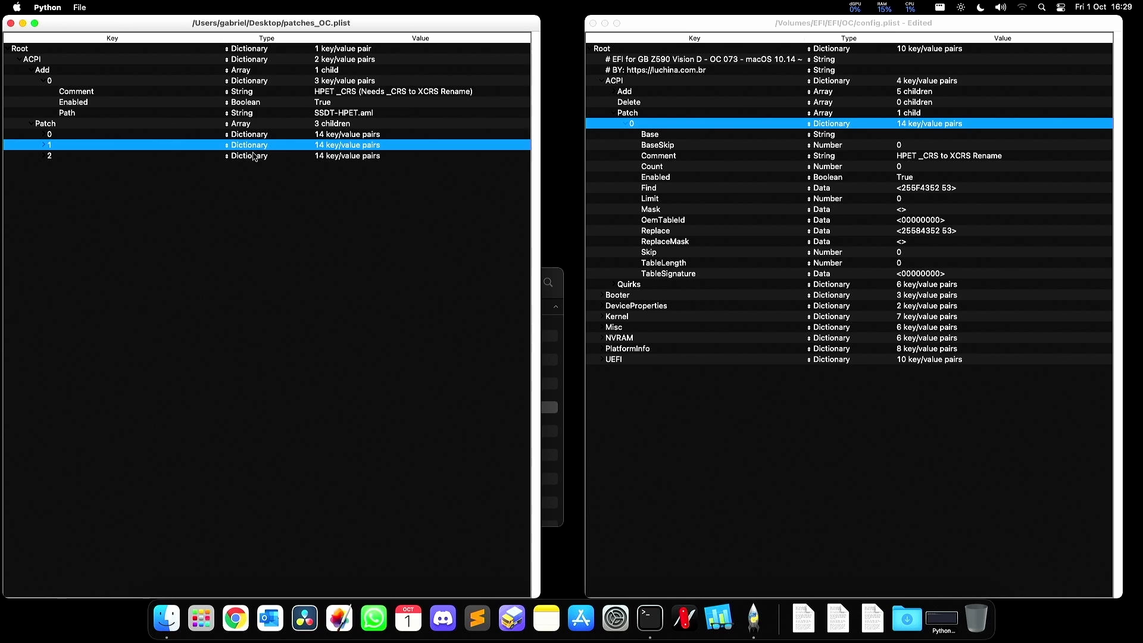
left_click(647, 116)
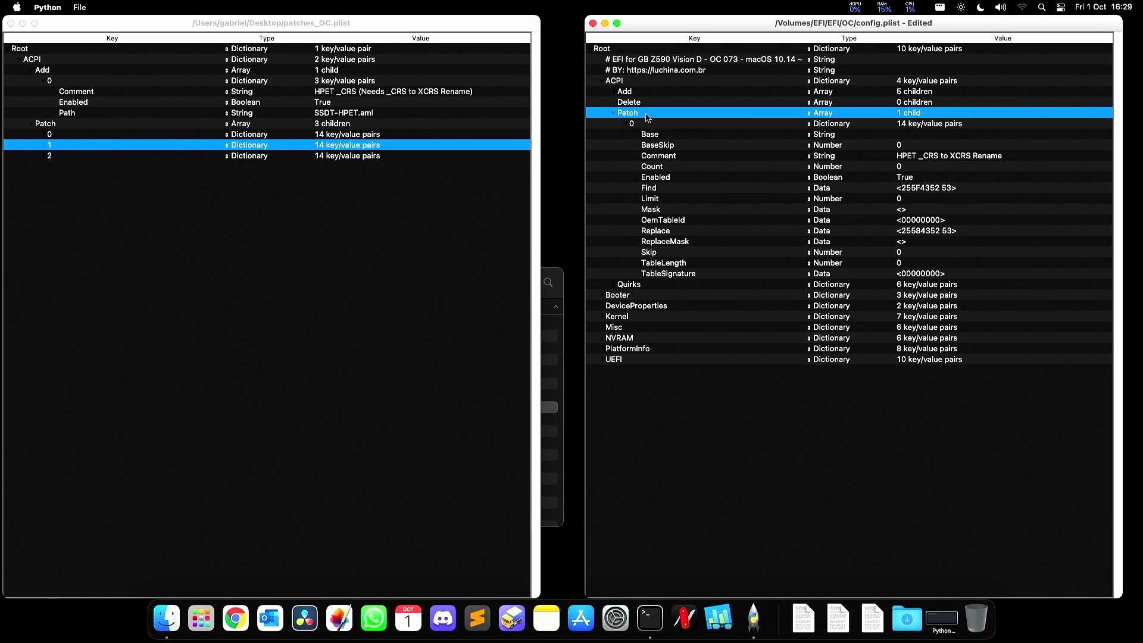
key("super+v")
left_click(59, 156)
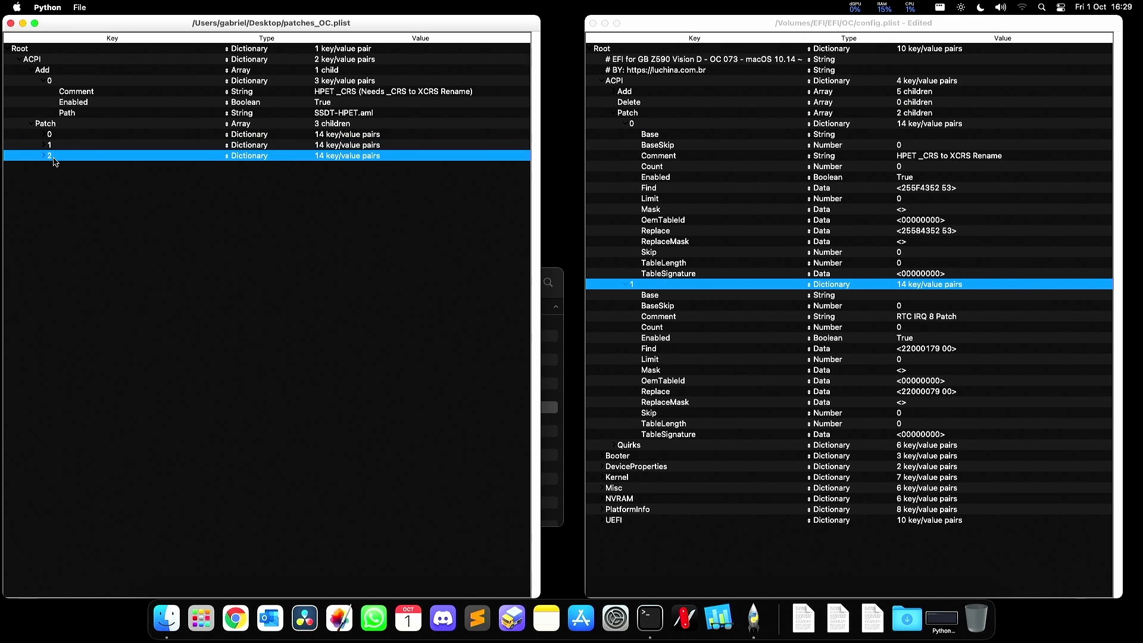
left_click(647, 116)
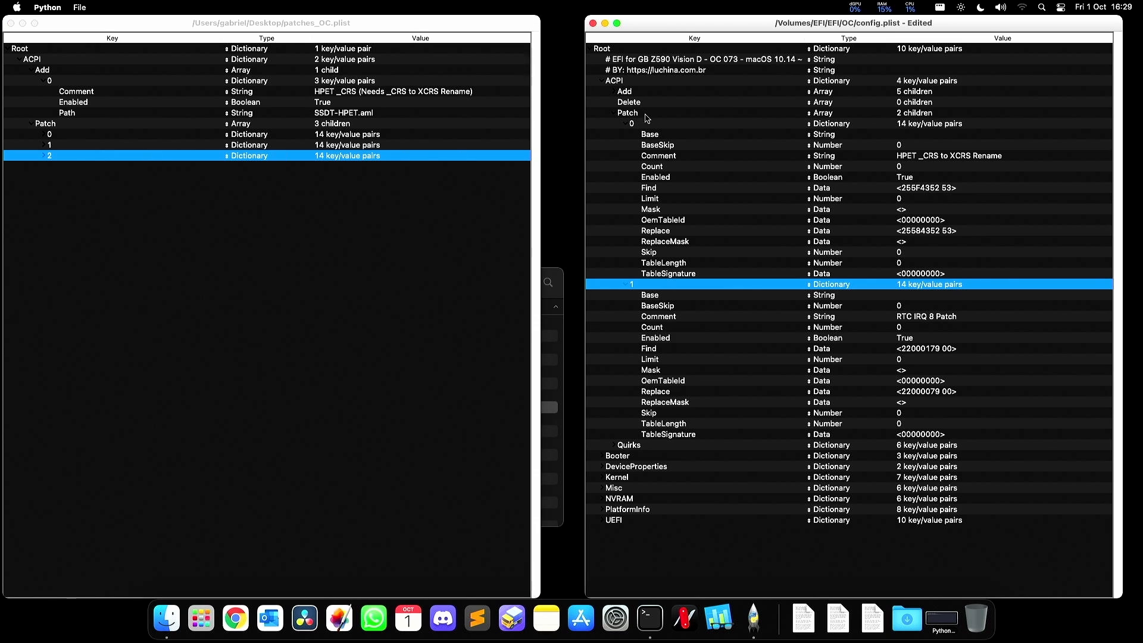
key("super+v")
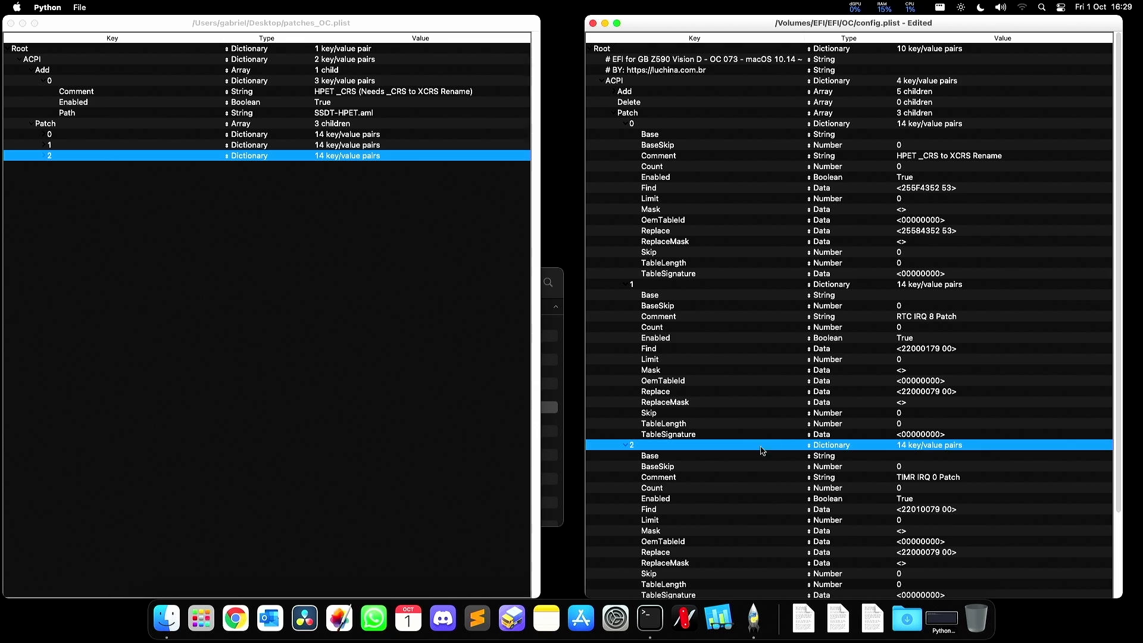
Review the pasted entries under ACPI > Patch in config.plist, collapsing and re-expanding the array.
left_click(748, 360)
left_click(698, 221)
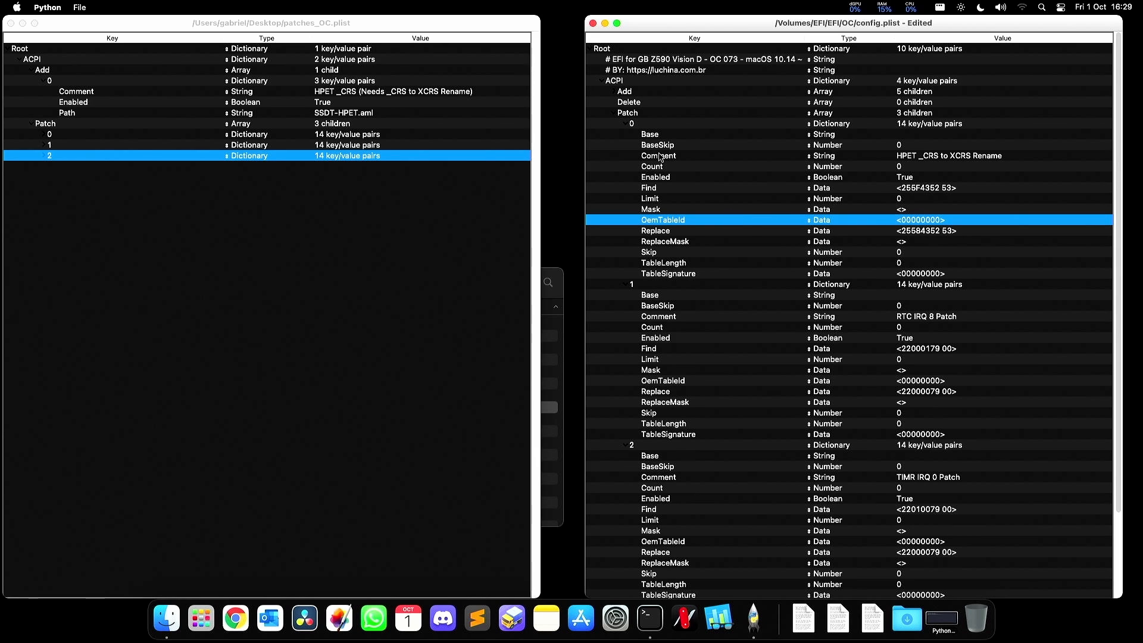
left_click(641, 115)
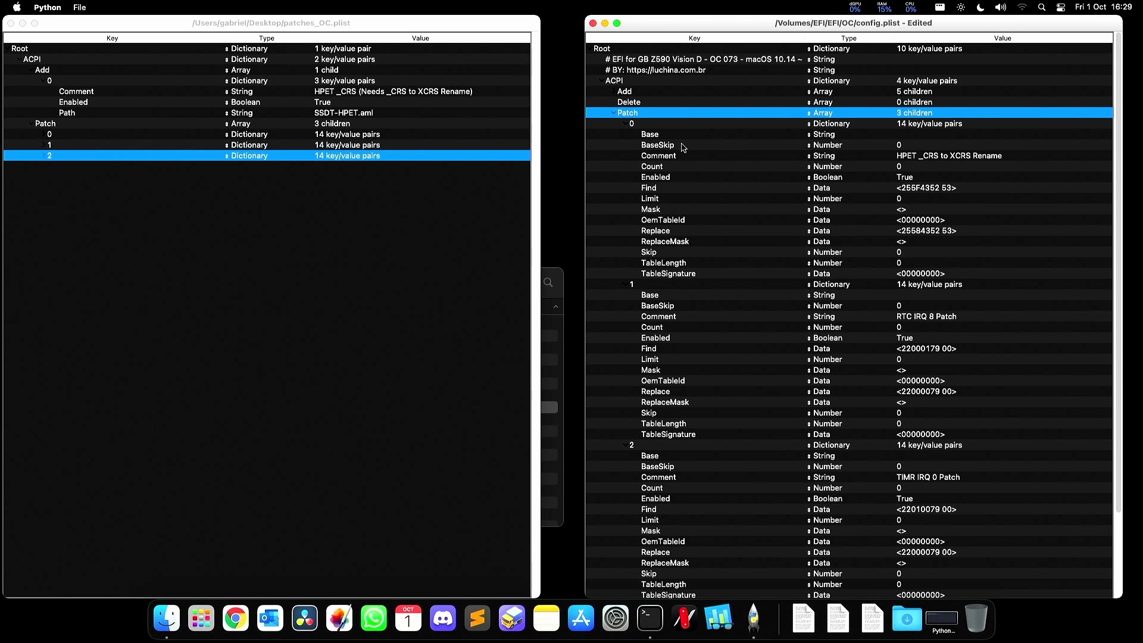
key("Left")
key("Up")
key("Up")
key("Up")
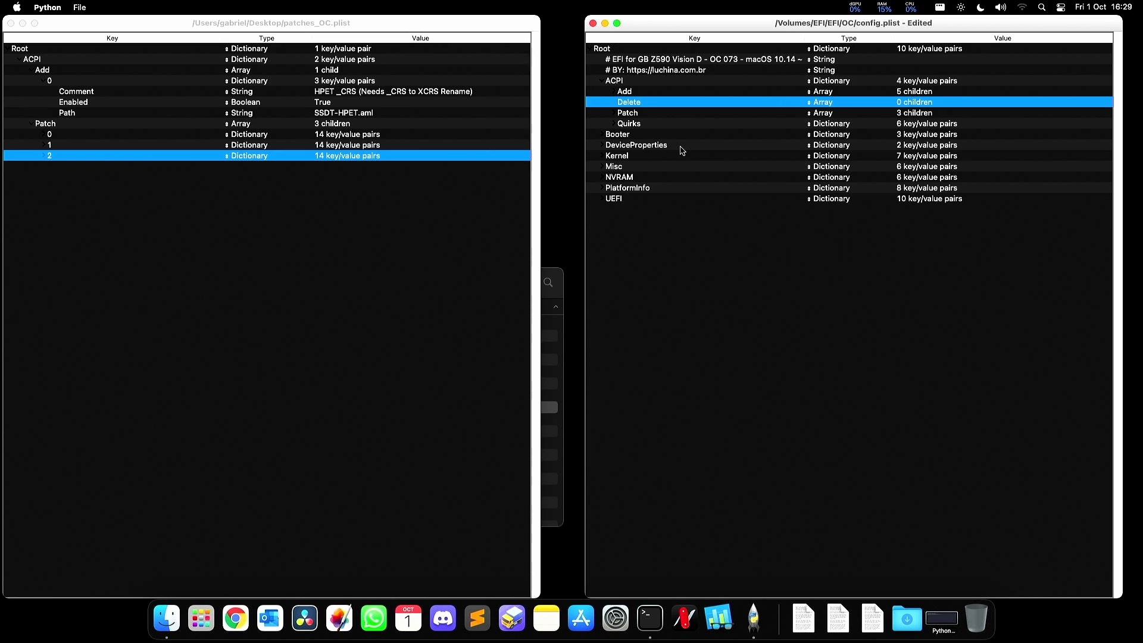
key("Down")
key("Down")
key("Down")
key("Up")
key("Up")
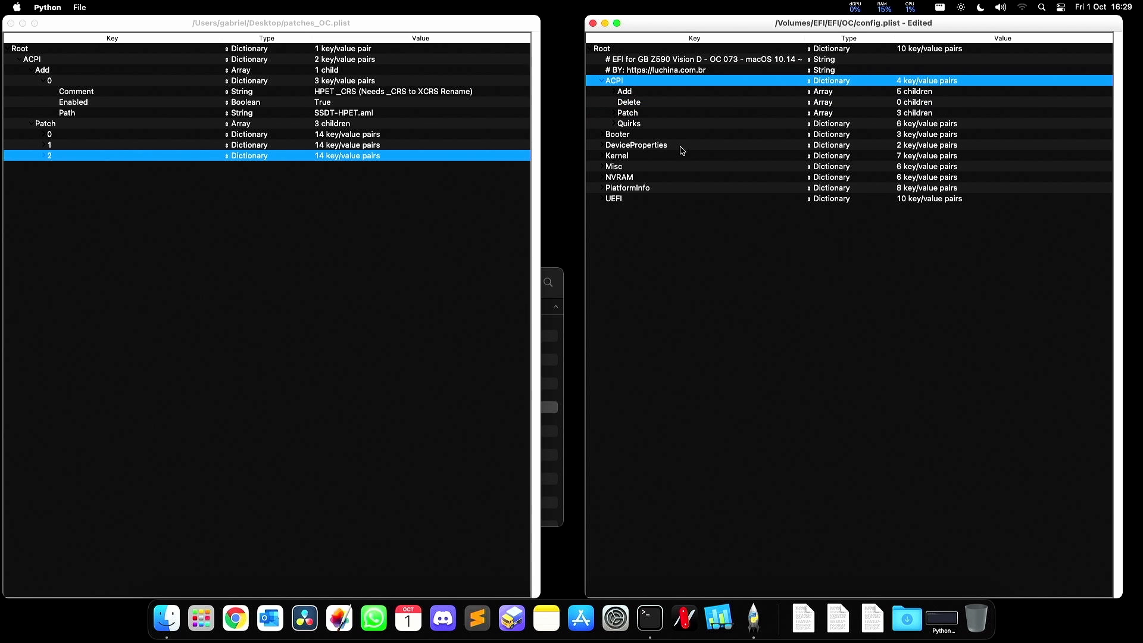
key("Down")
key("Down")
key("Right")
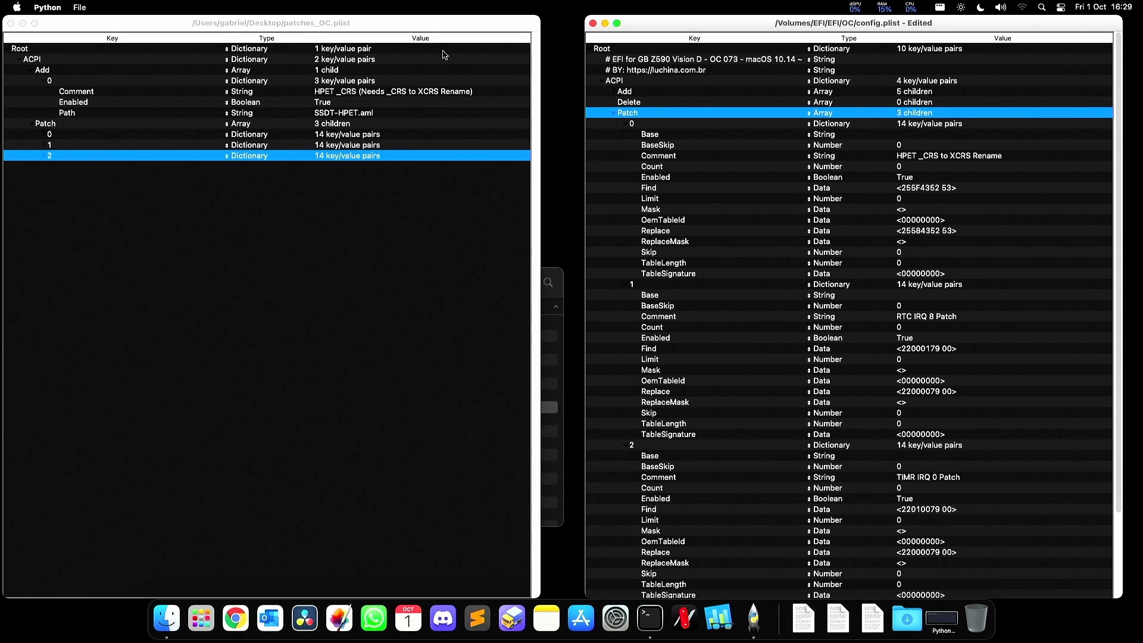
Save config.plist and quit ProperTree.
left_click(77, 7)
left_click(87, 51)
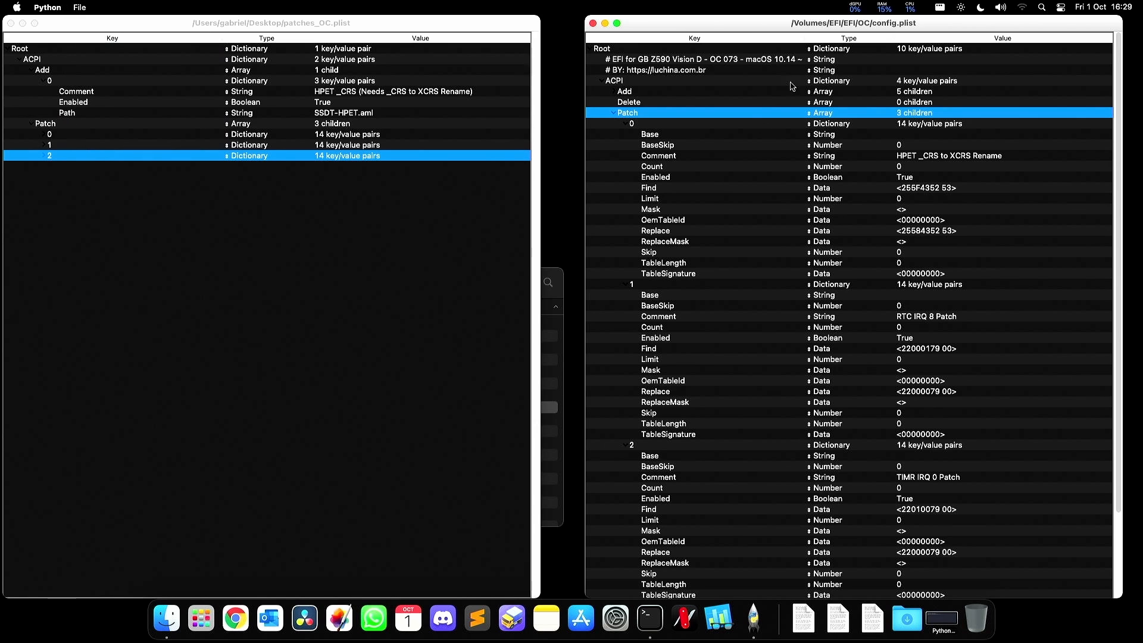
key("super+q")
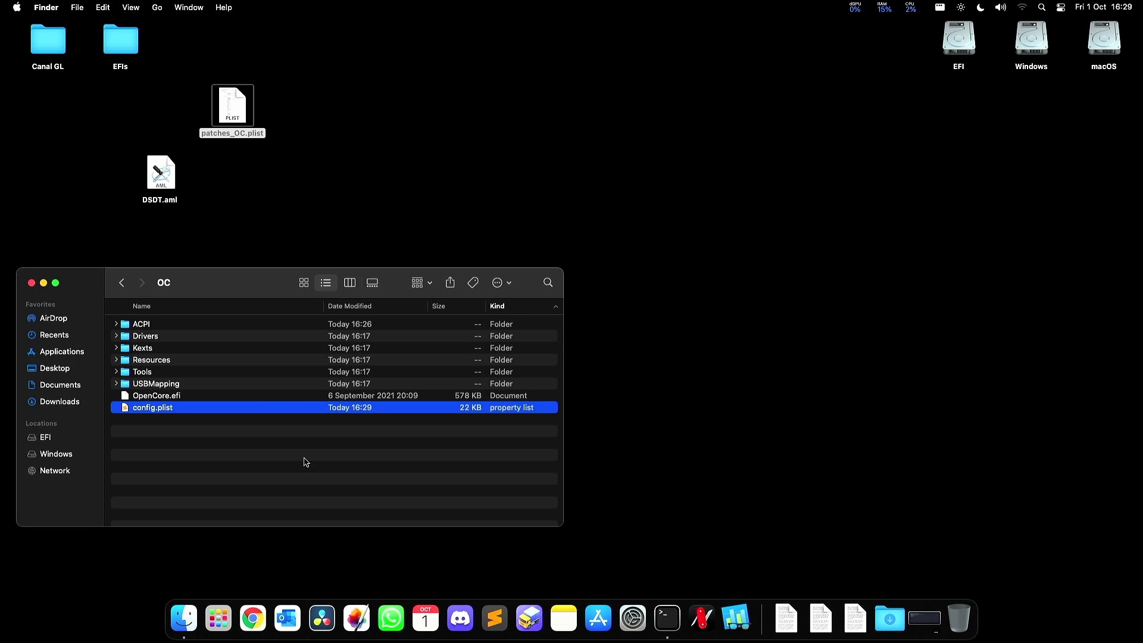
Close the remaining OC folder and Terminal windows and place patches_OC.plist beside DSDT.aml on the desktop.
key("super+w")
left_click(924, 618)
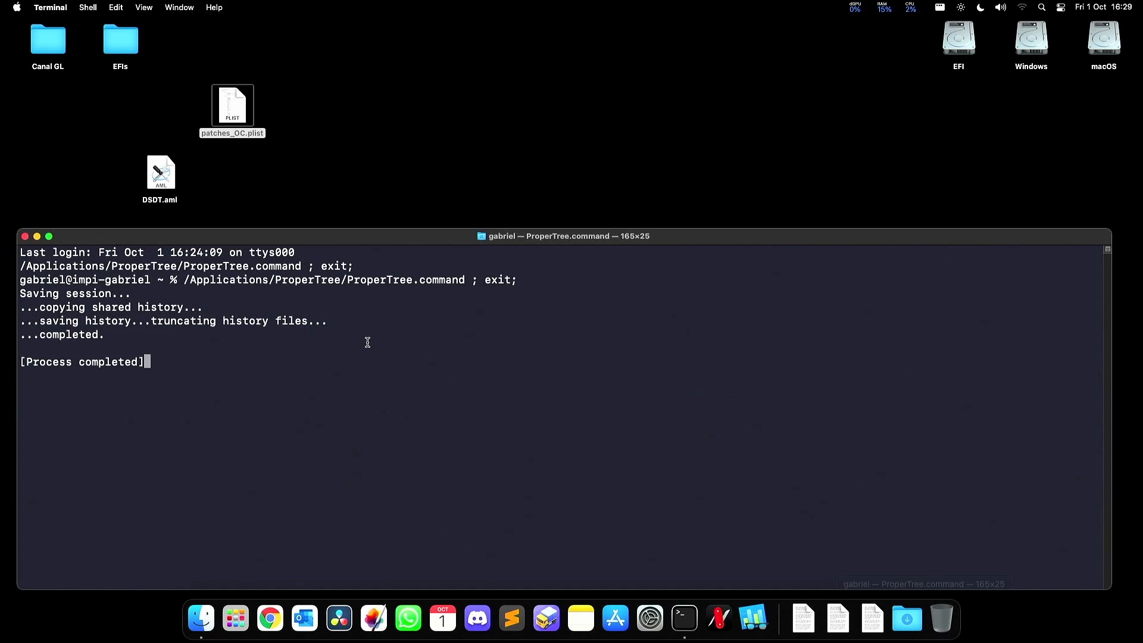
key("super+w")
left_click_drag(233, 109, 230, 174)
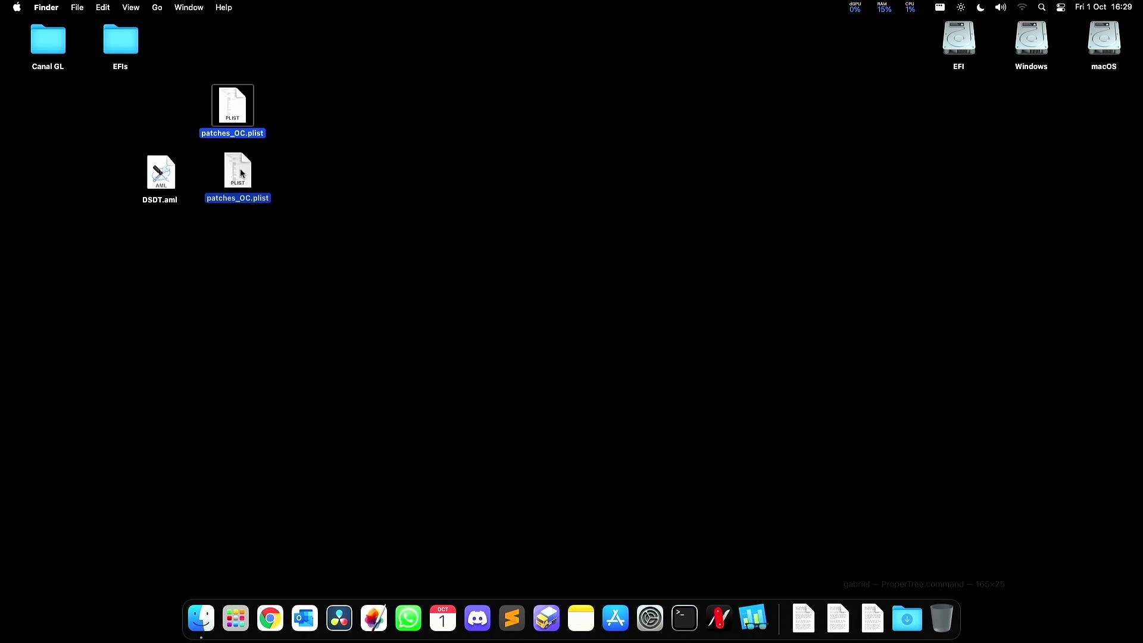
left_click_drag(301, 229, 73, 118)
left_click(73, 118)
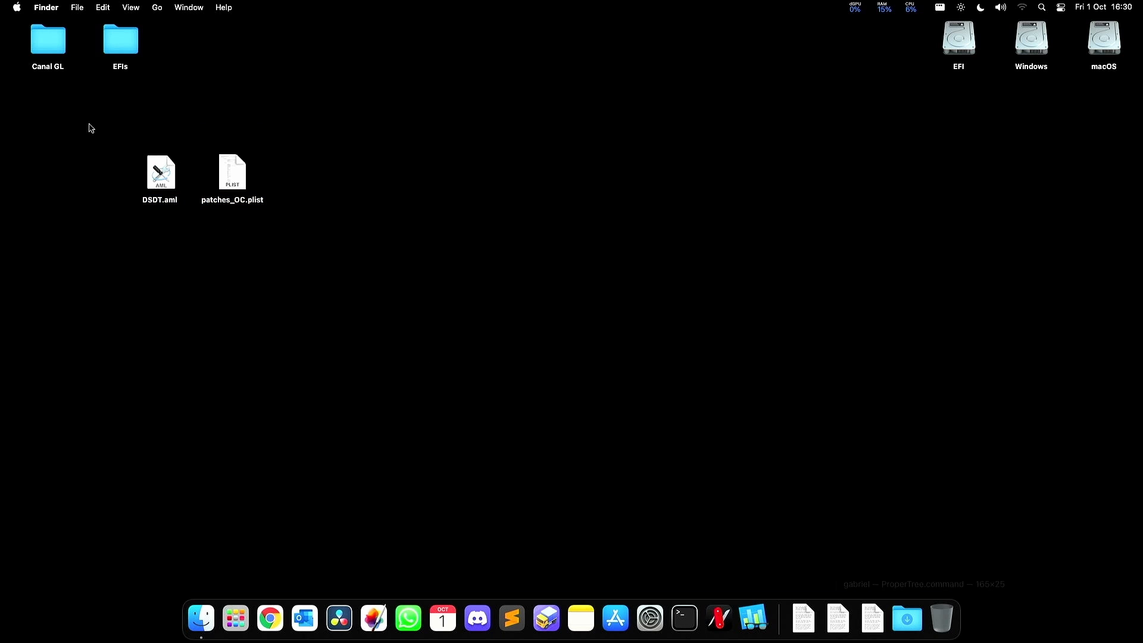
Restart the Mac to boot with the edited OpenCore configuration.
left_click(17, 7)
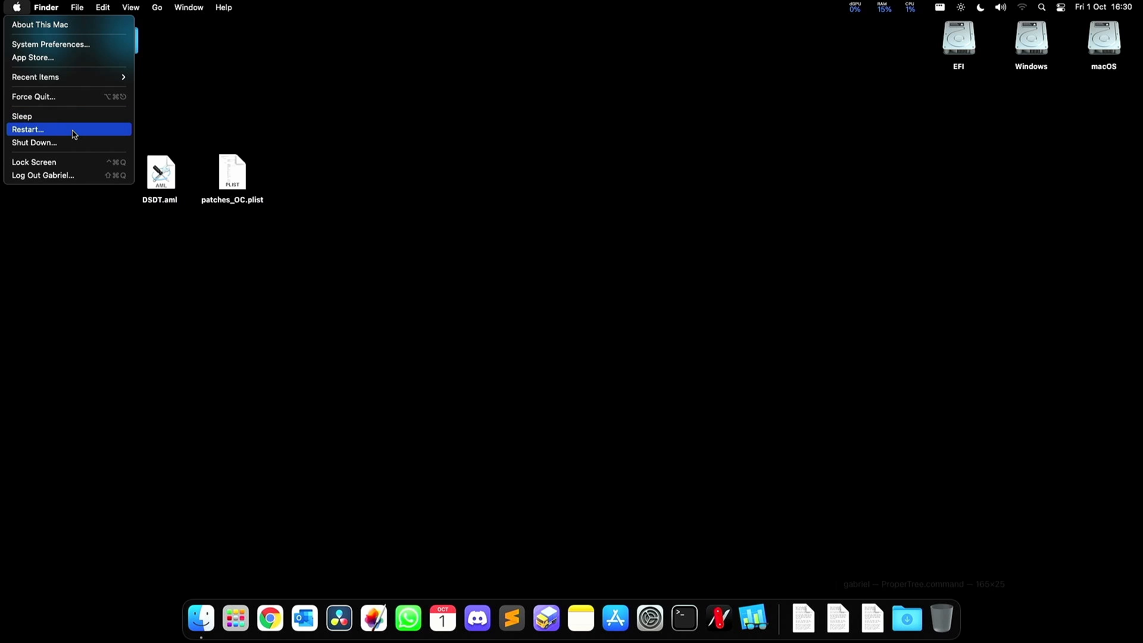
left_click(74, 135)
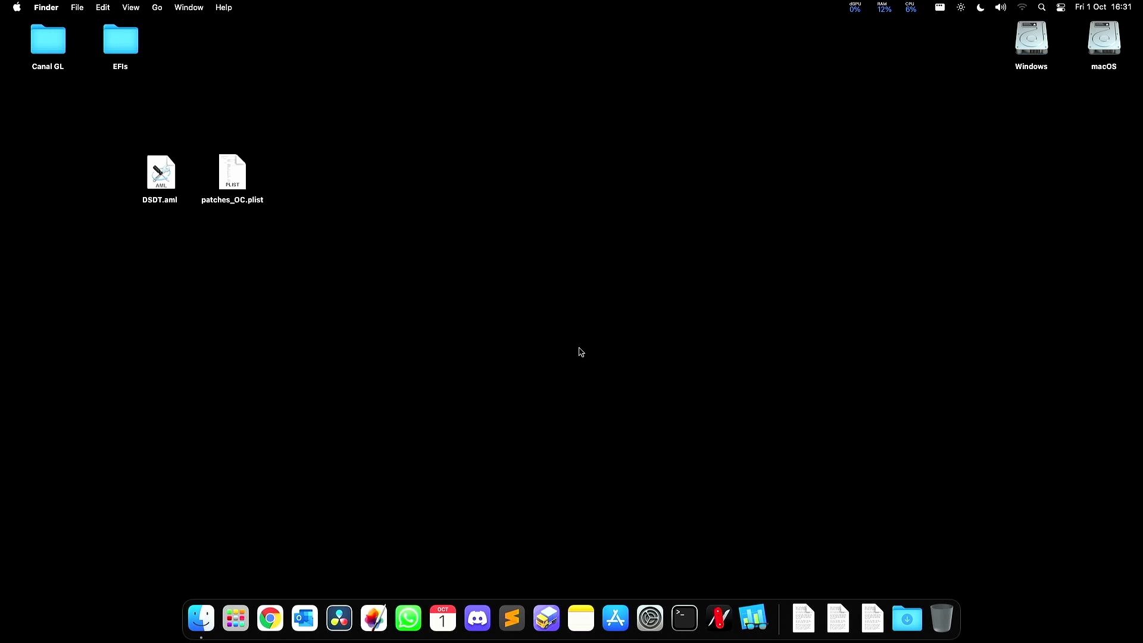
Mount the EFI partition of the macOS disk, authorizing MountEFI with the account password.
right_click(1093, 51)
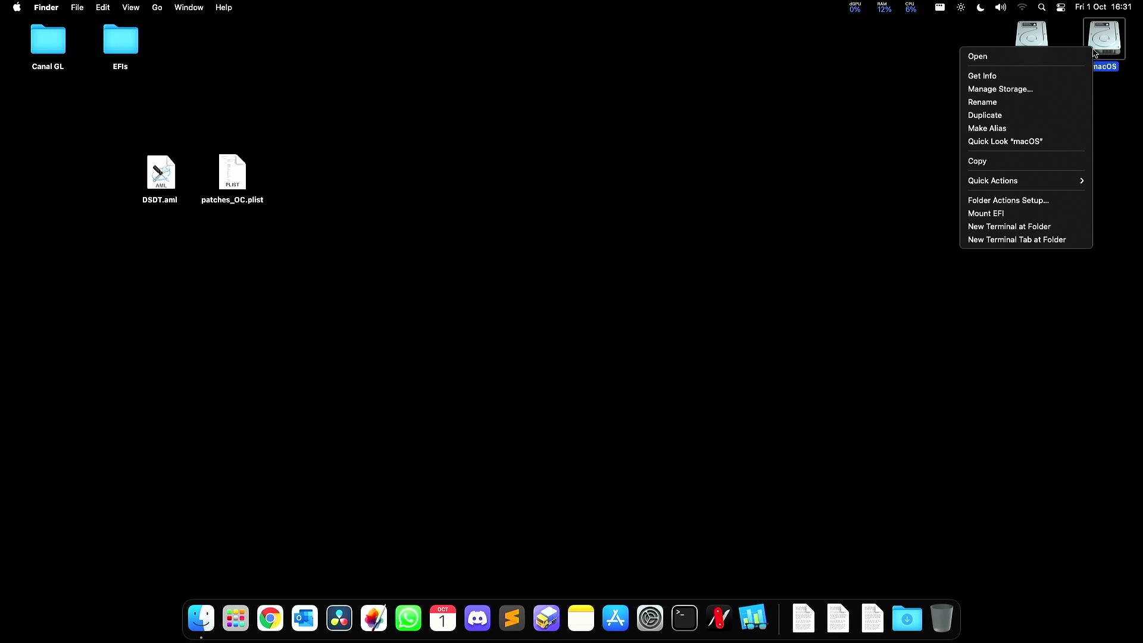
left_click(1003, 215)
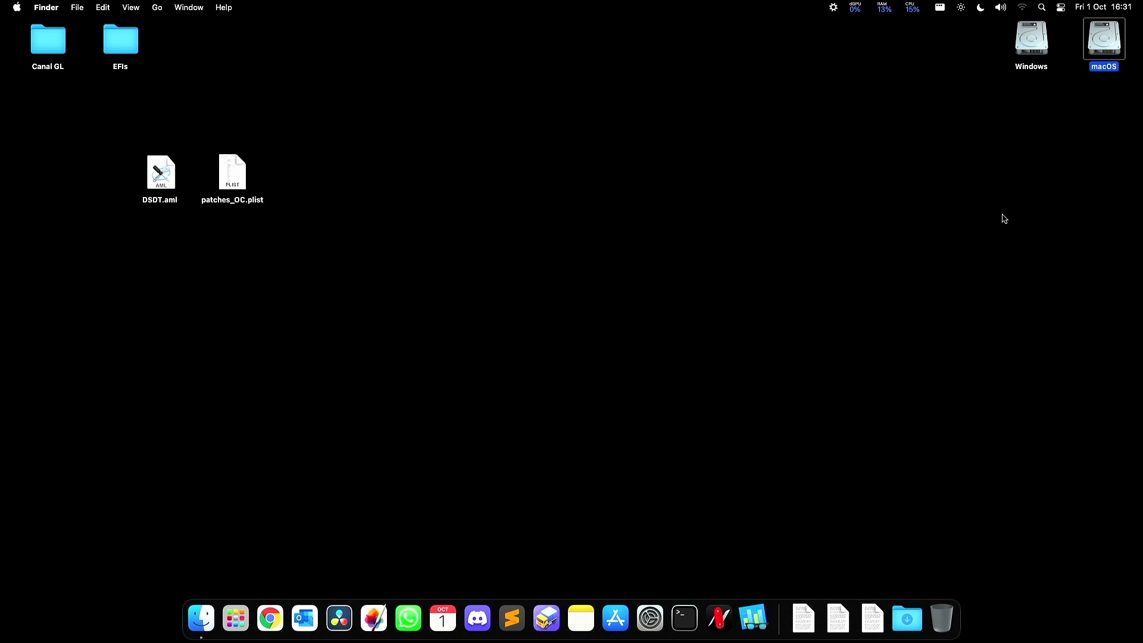
type("••")
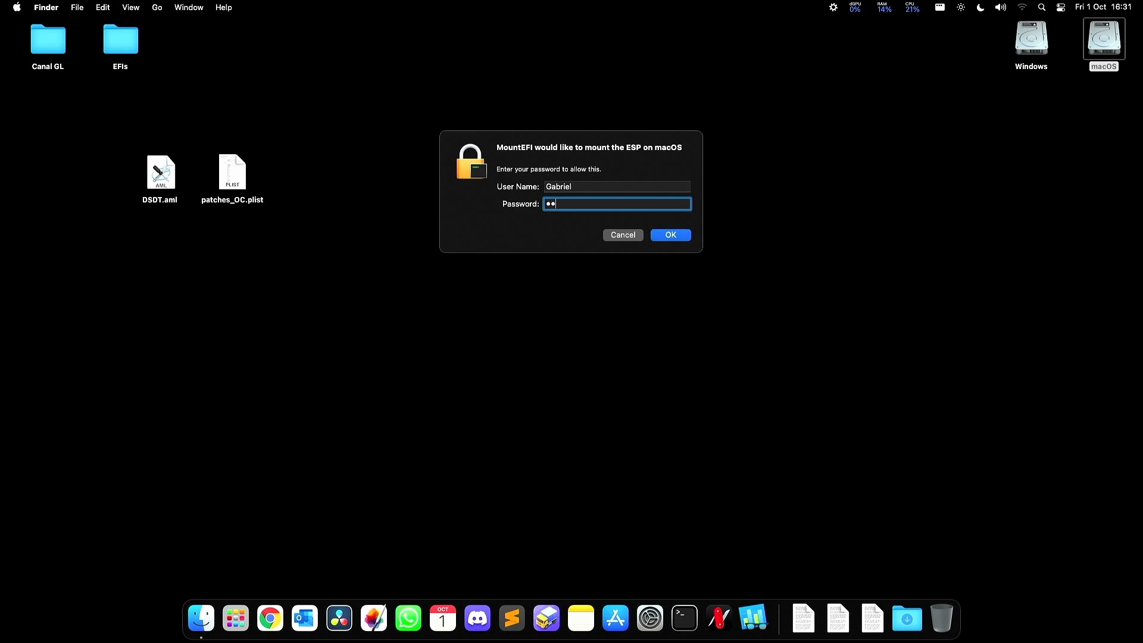
type("•••••••")
key("Return")
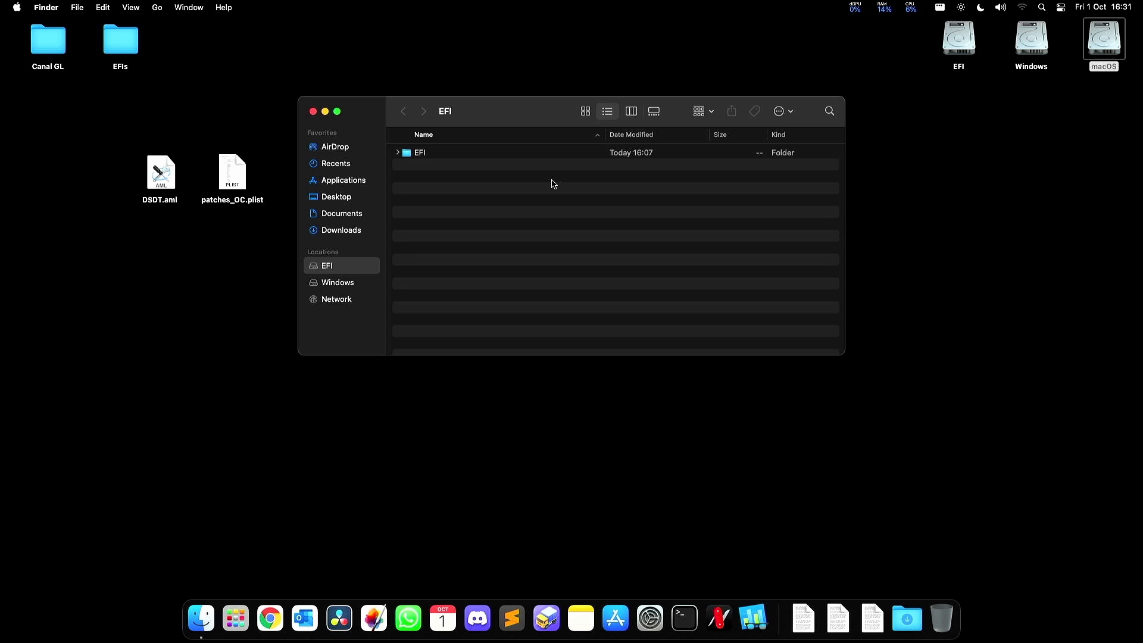
Open the EFI > OC > ACPI folder on the mounted EFI volume and locate SSDT-HPET.aml.
left_click(446, 156)
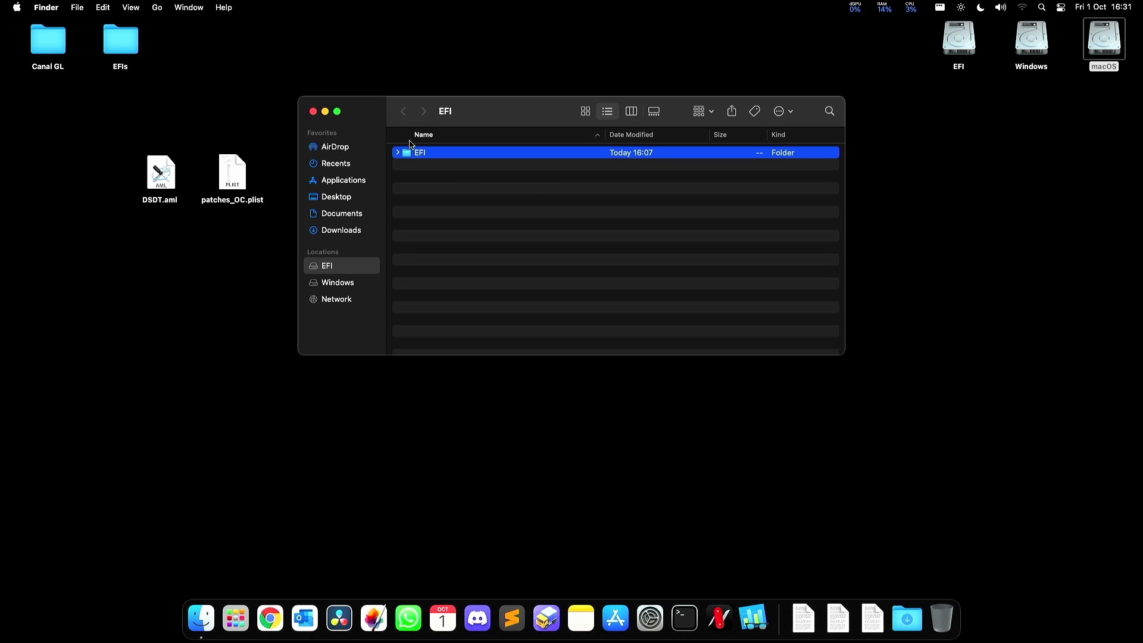
key("super+Down")
key("Down")
key("Down")
key("super+Down")
key("Down")
key("Down")
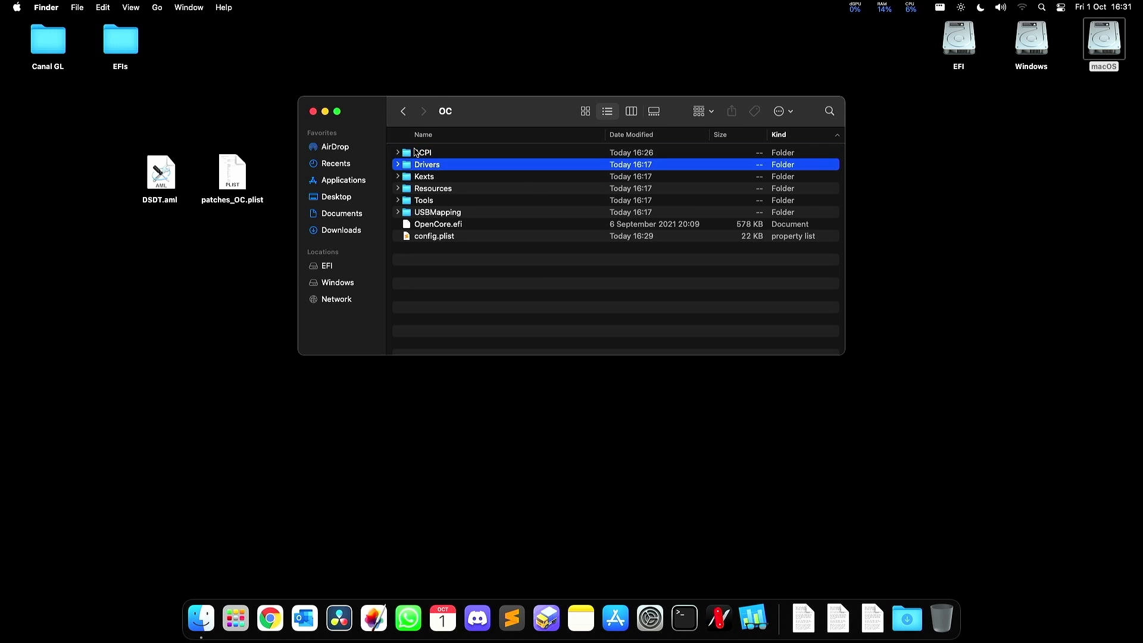
key("Up")
key("super+Down")
key("Down")
key("Down")
key("Down")
key("Down")
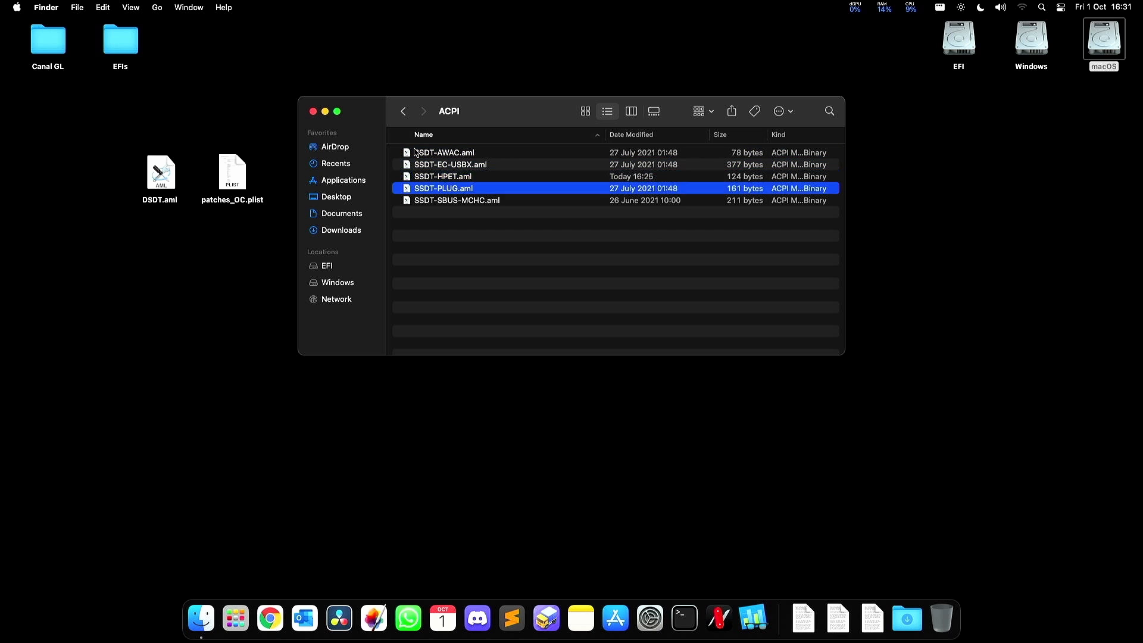
key("Up")
Return to the OC folder and select config.plist.
key("super+Up")
key("Down")
key("Down")
key("Down")
key("Down")
key("Down")
key("Down")
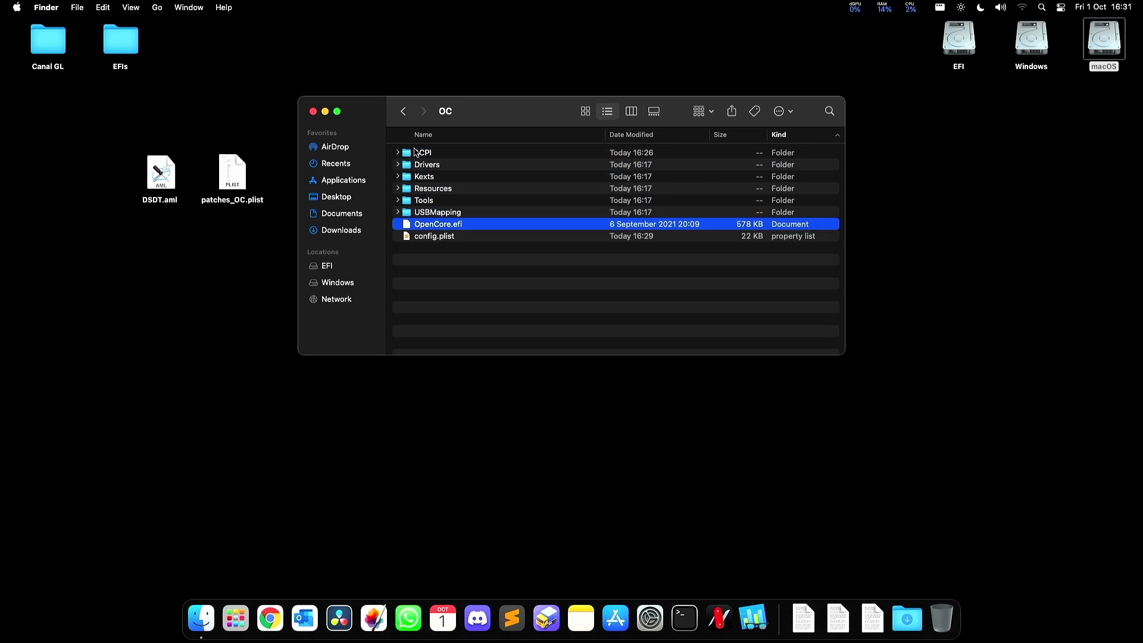
key("Down")
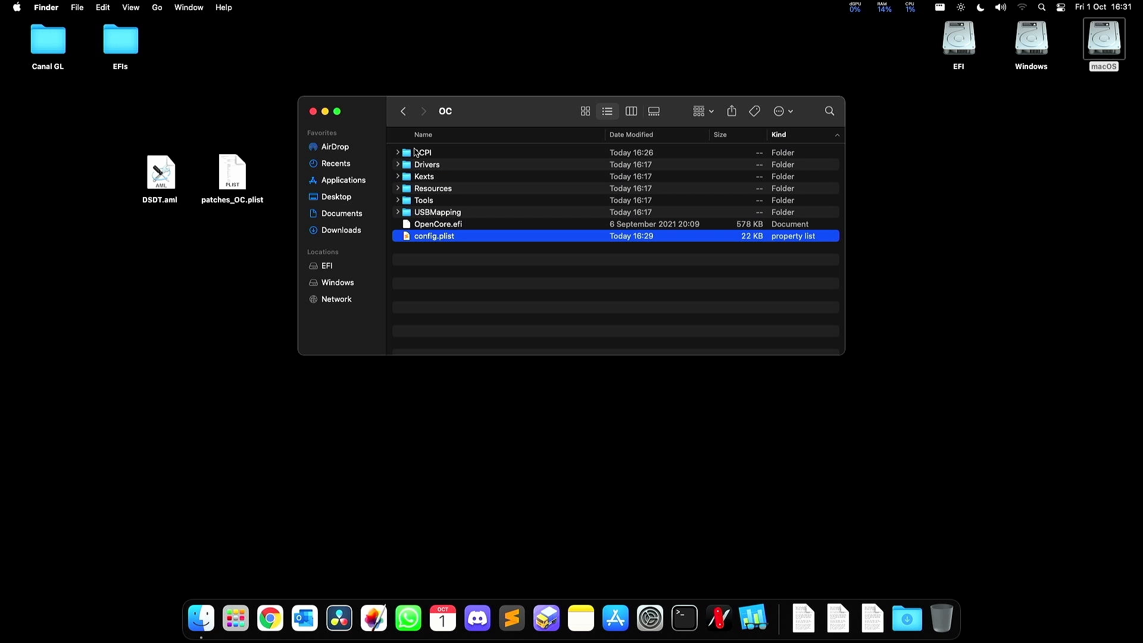